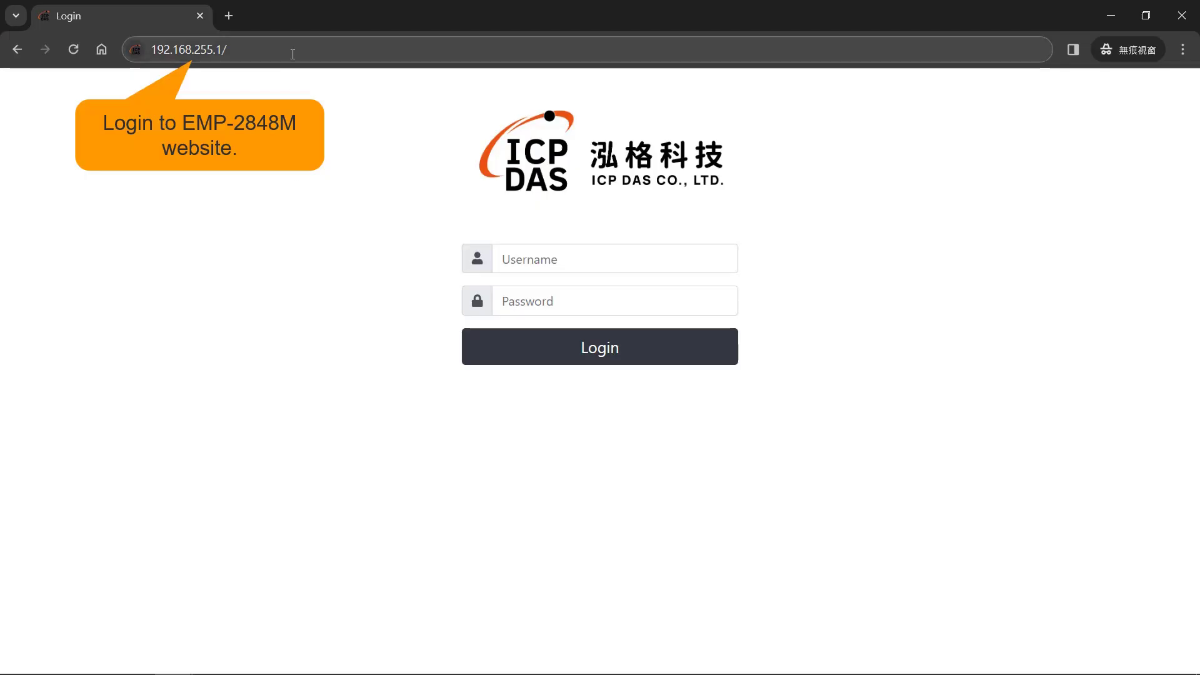
- Reload the controller's login page and sign in with the administrator username and password
click(414, 50)
click(413, 50)
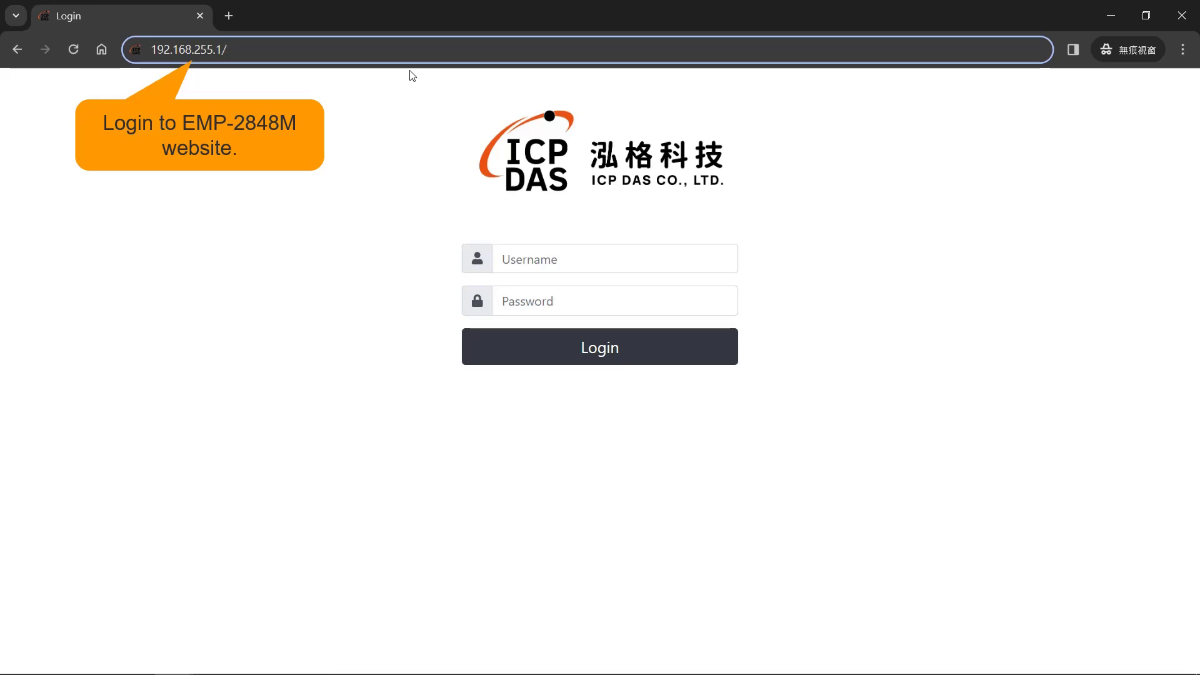
key(Return)
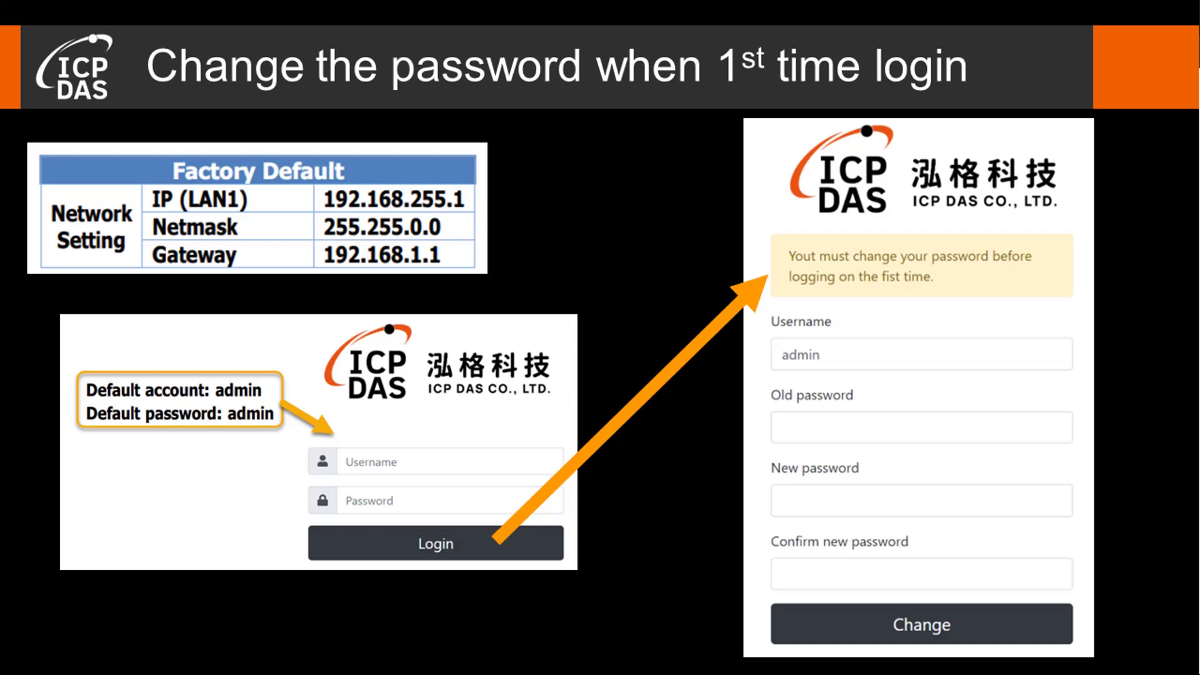
text(ad)
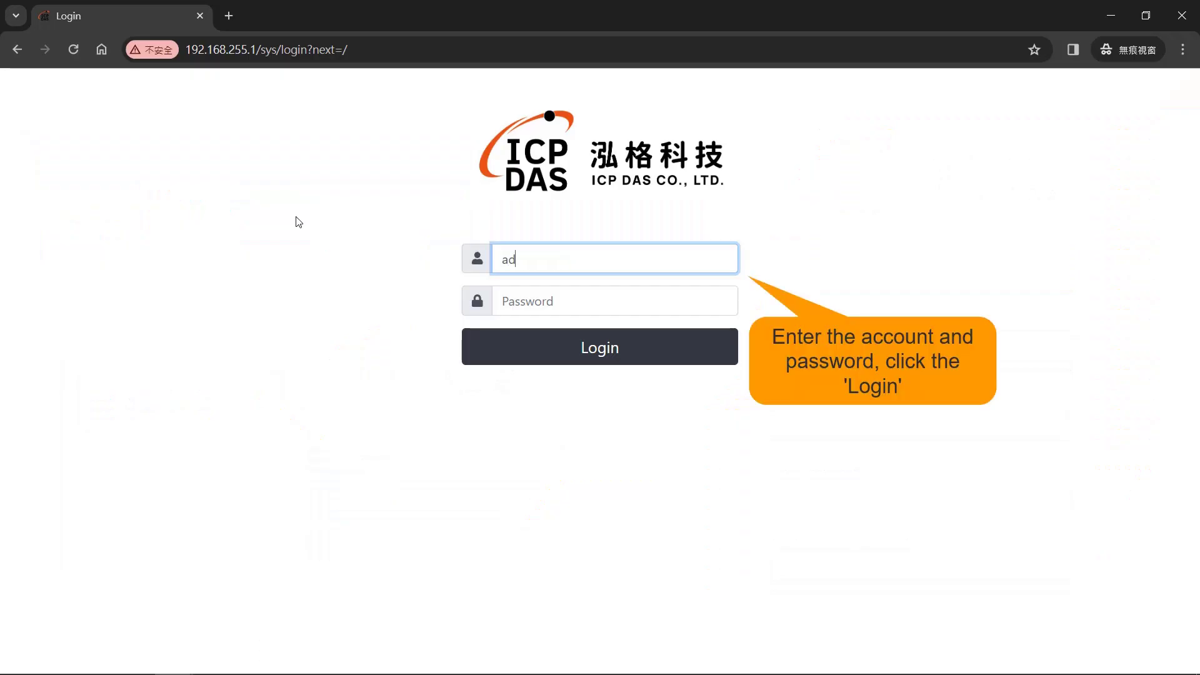
text(min)
key(Tab)
text(adm)
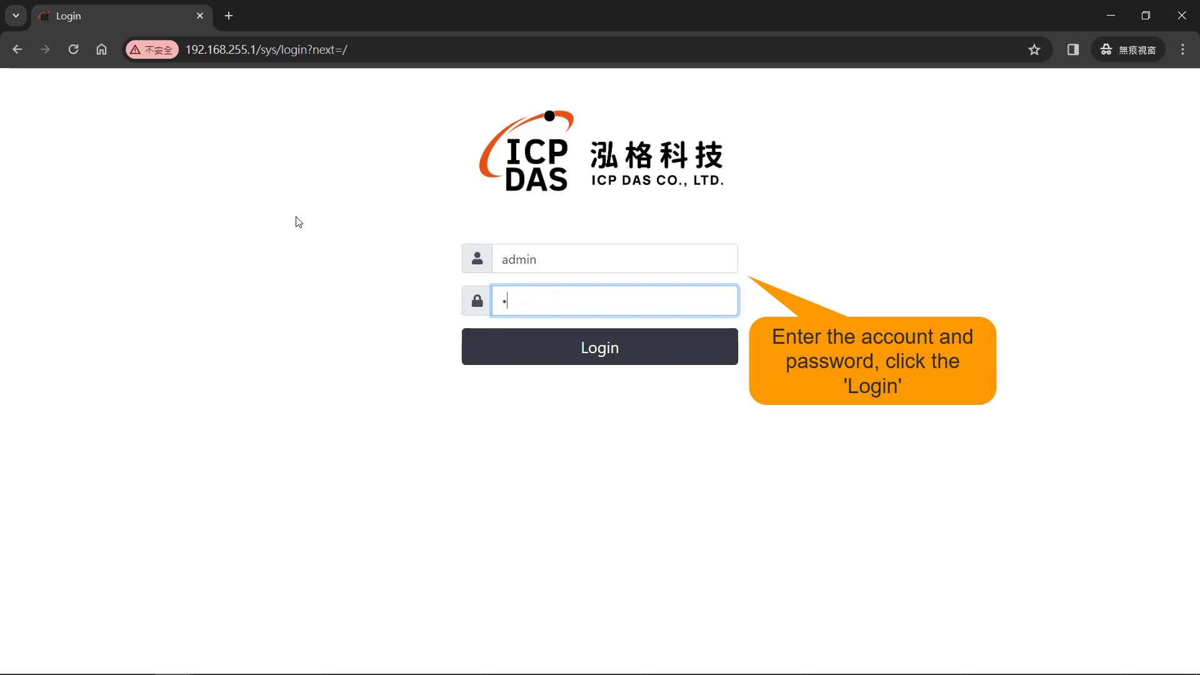
text(in12345)
click(613, 350)
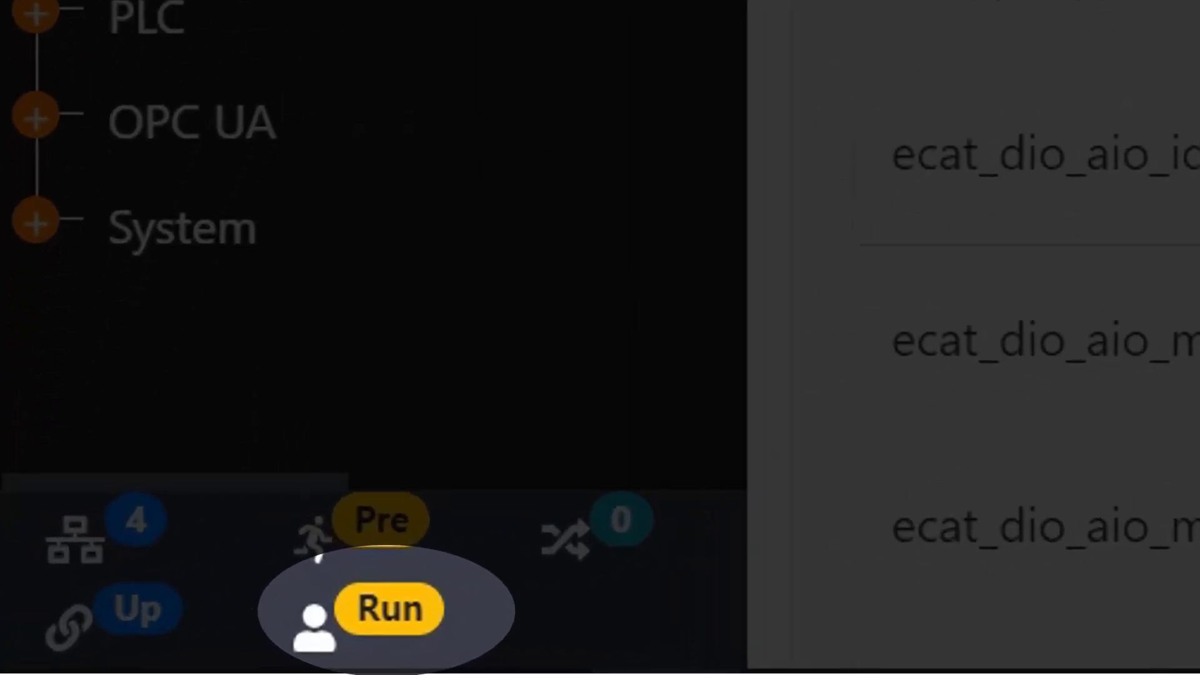
- Stop the PLC runtime and bring up Set Slave ID for Actual Network
click(1043, 102)
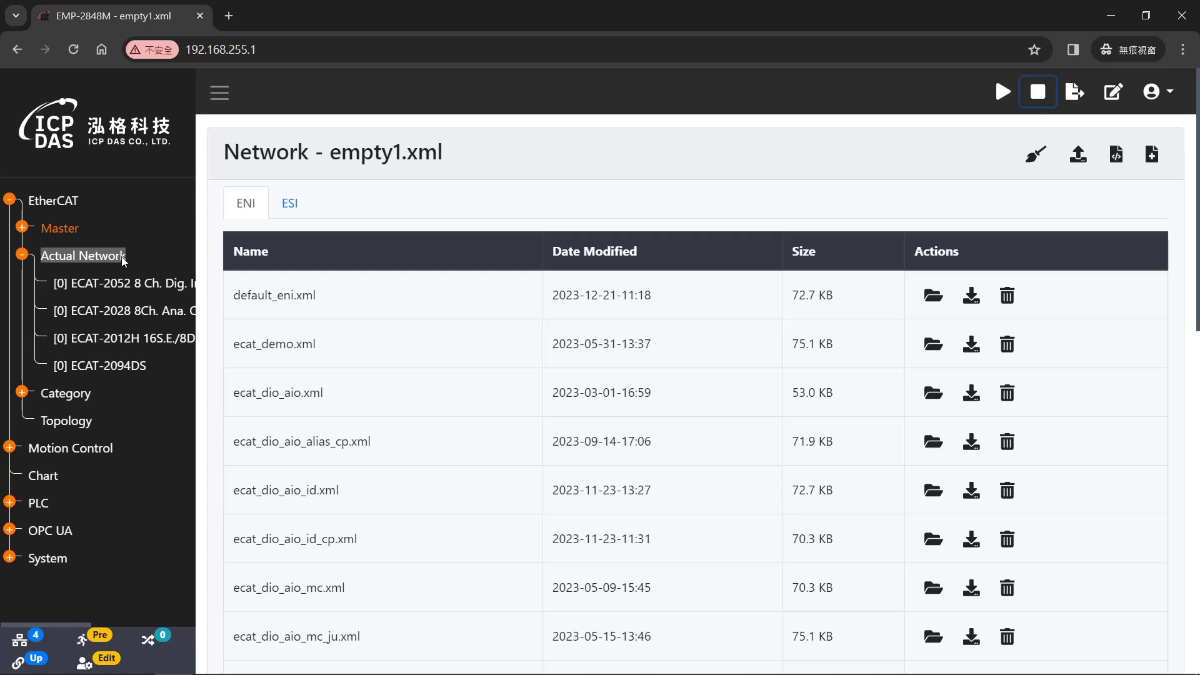
right_click(124, 261)
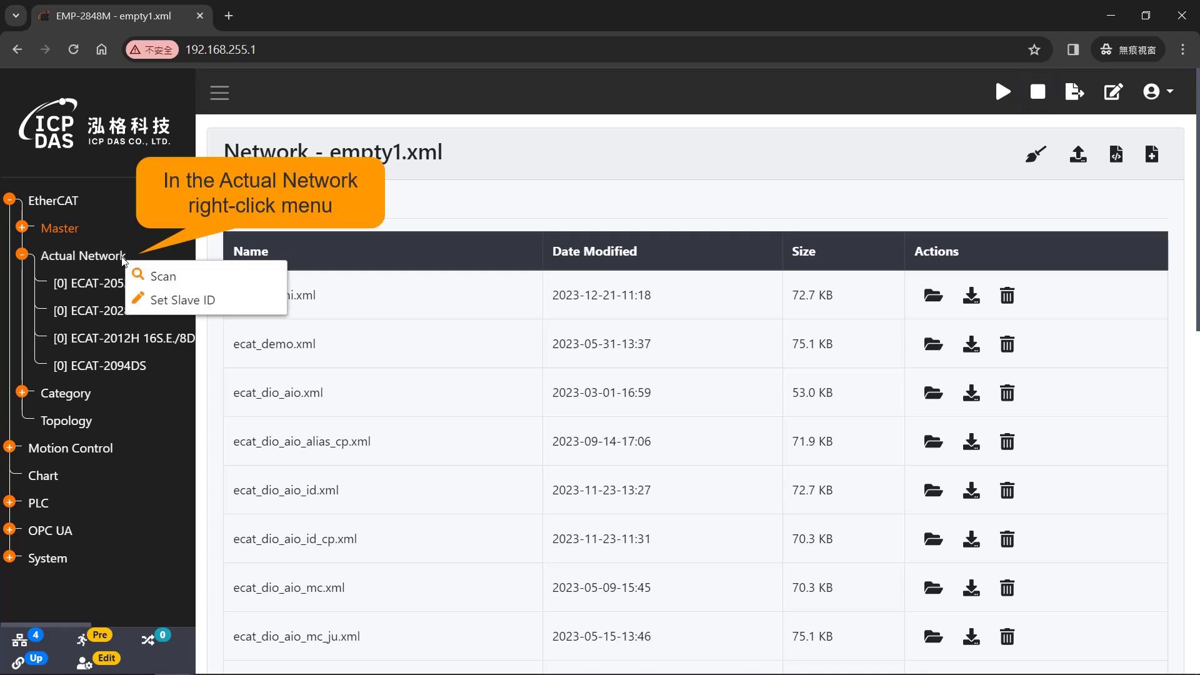
click(269, 304)
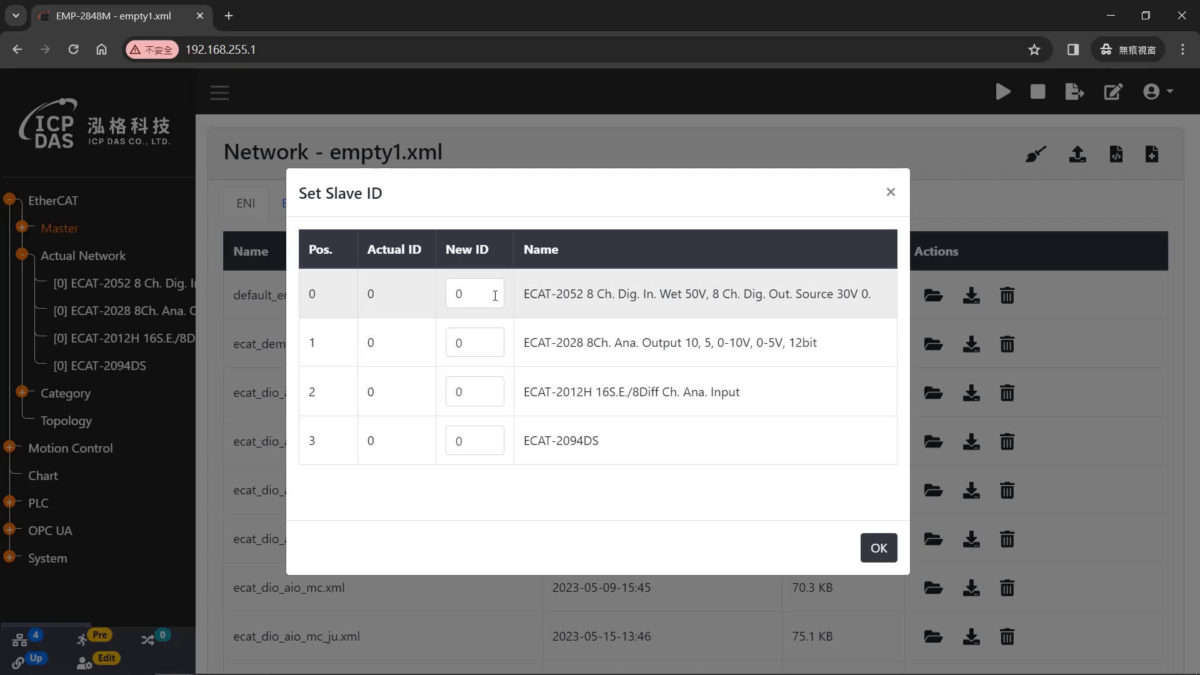
- Assign new slave IDs 5, 23, 36 and 13 and apply them
click(495, 296)
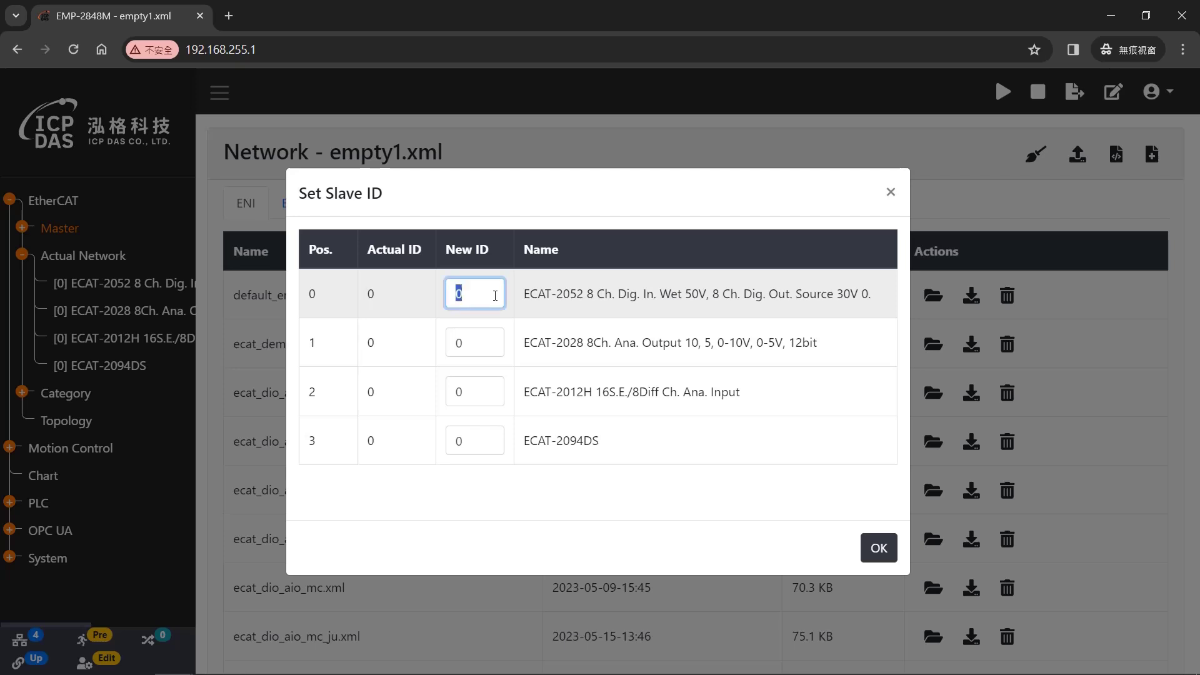
key(BackSpace)
text(5)
key(Tab)
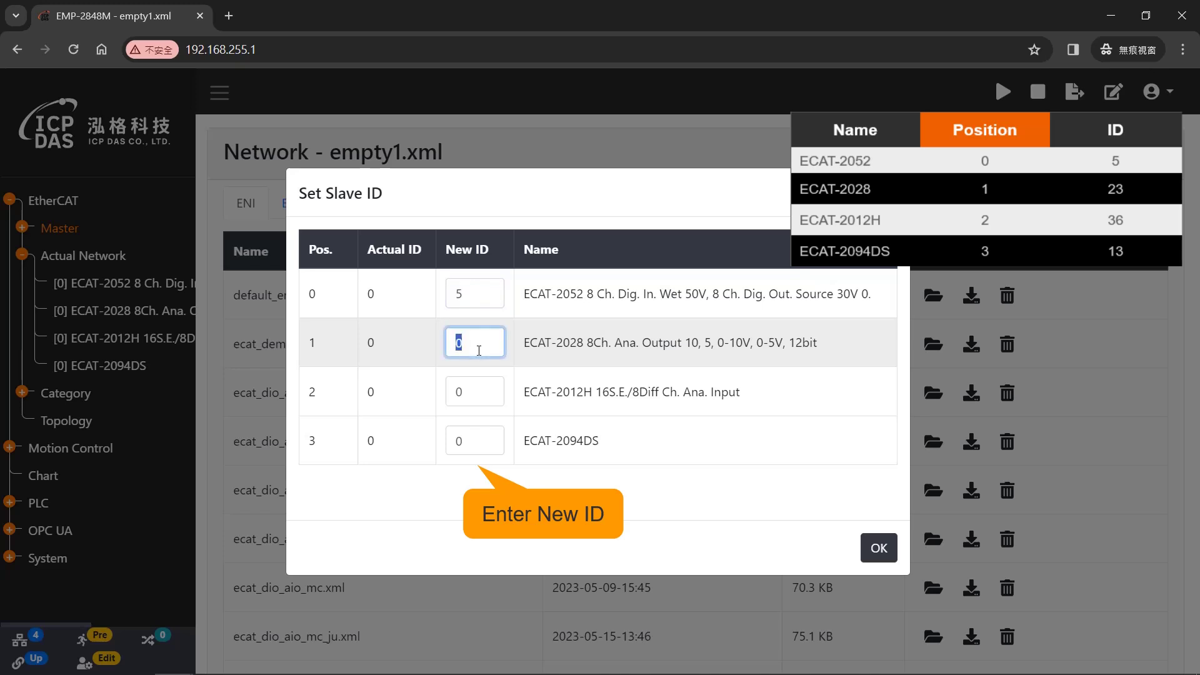
text(23)
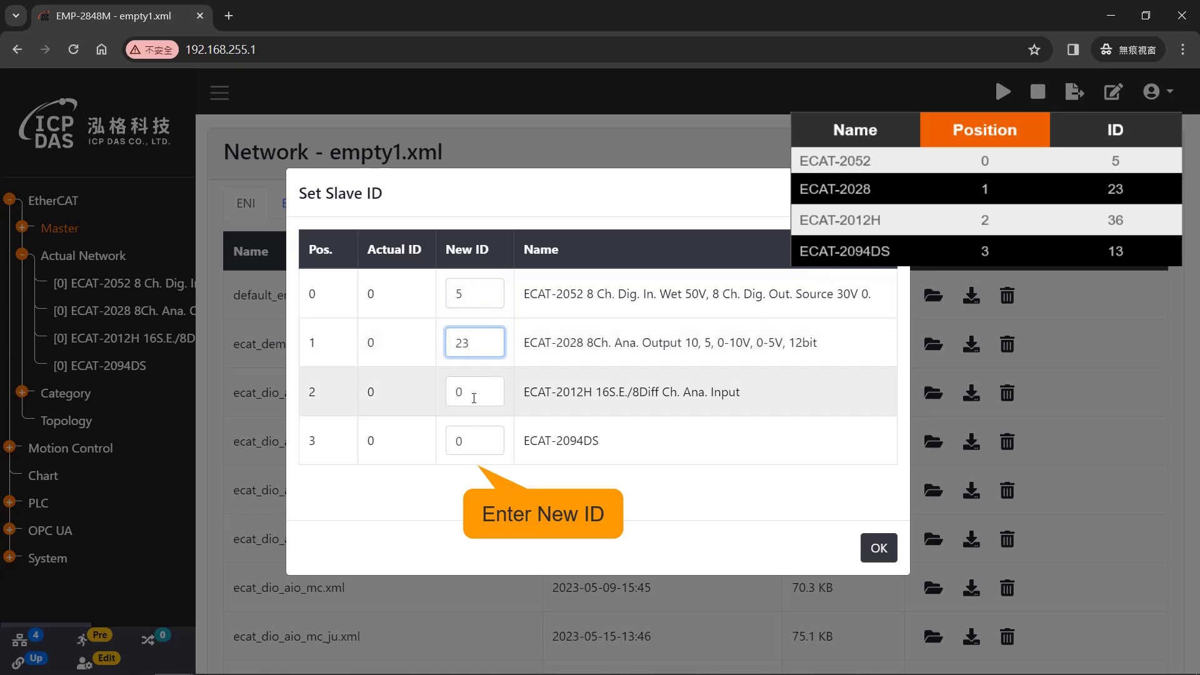
key(Tab)
text(36)
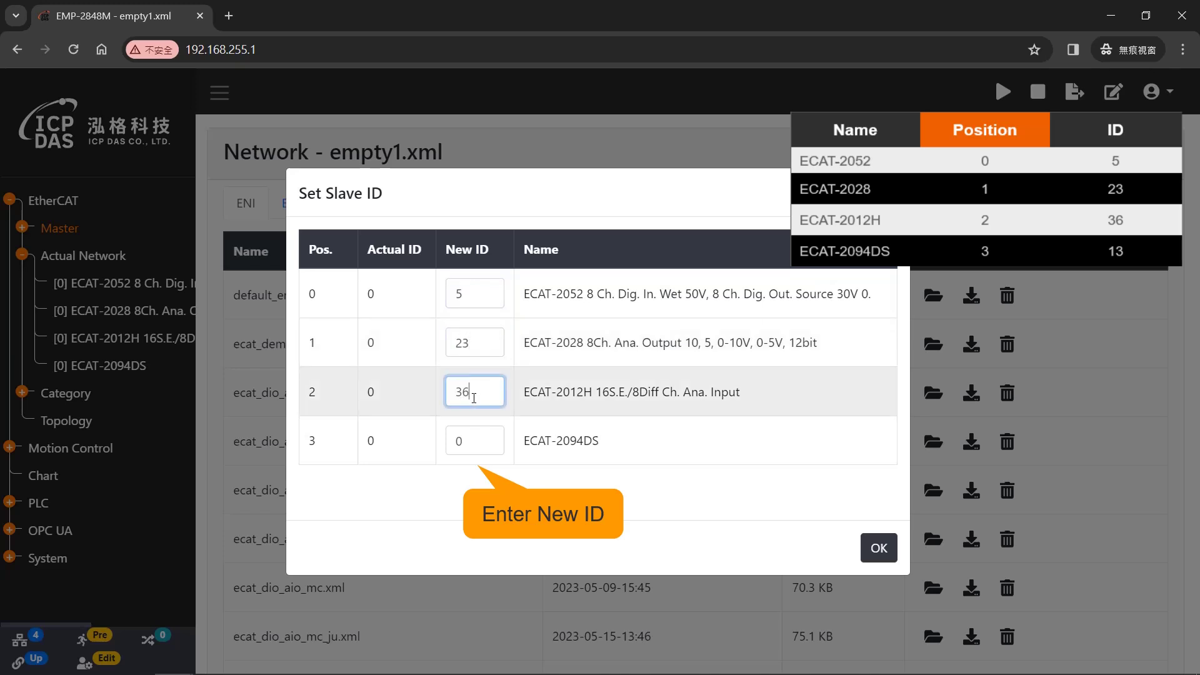
key(Tab)
text(13)
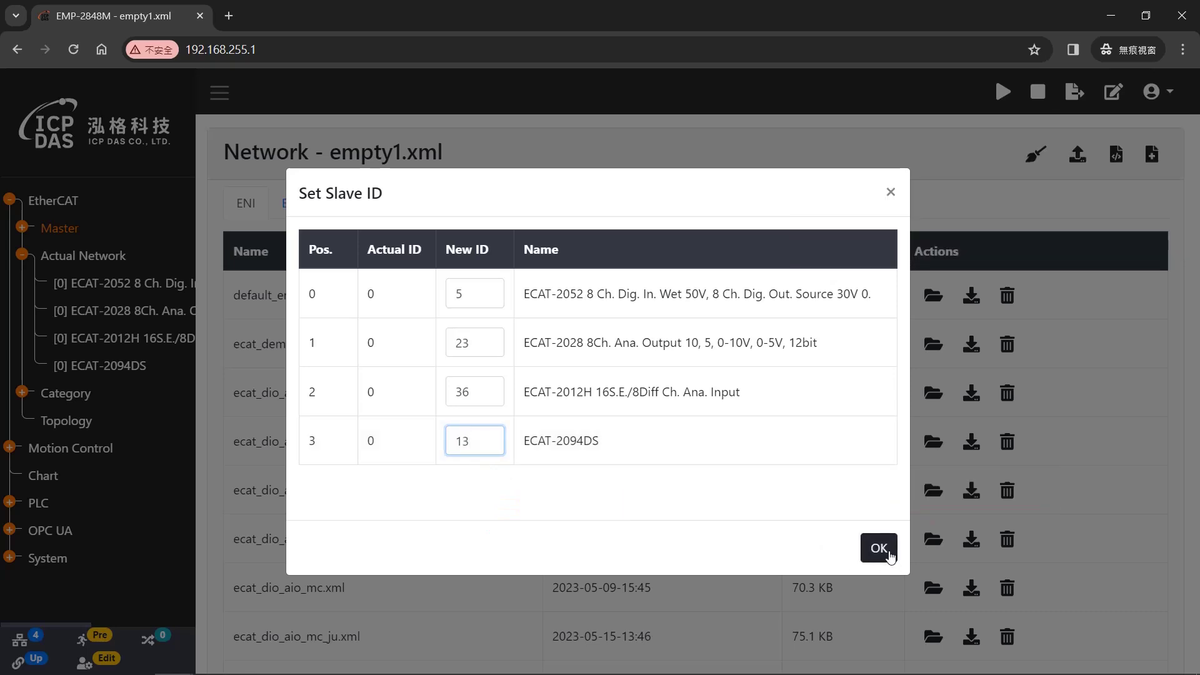
click(879, 549)
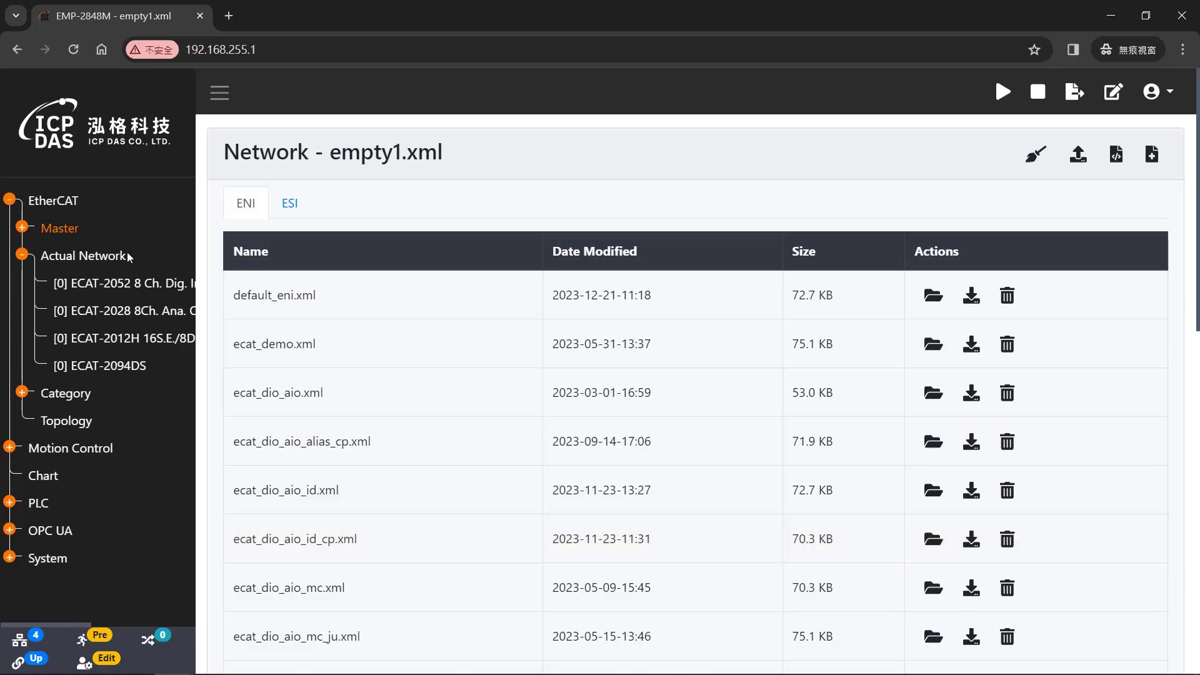
- Scan Actual Network again to list the slaves with their new IDs
right_click(125, 258)
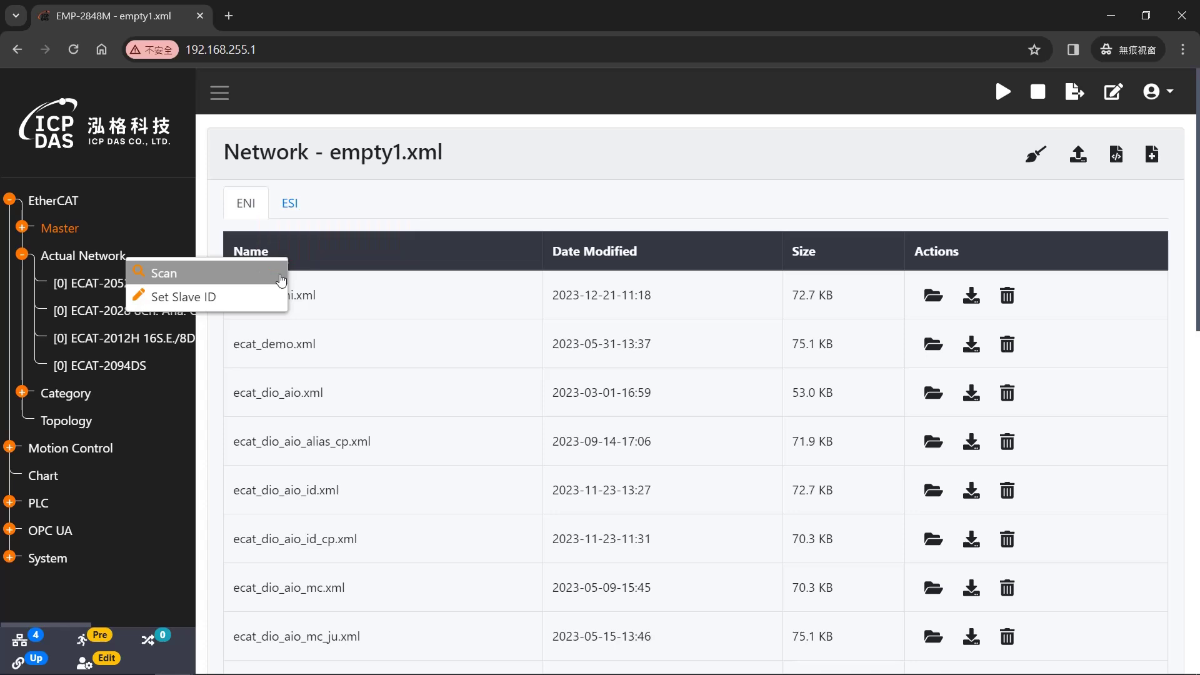
click(281, 279)
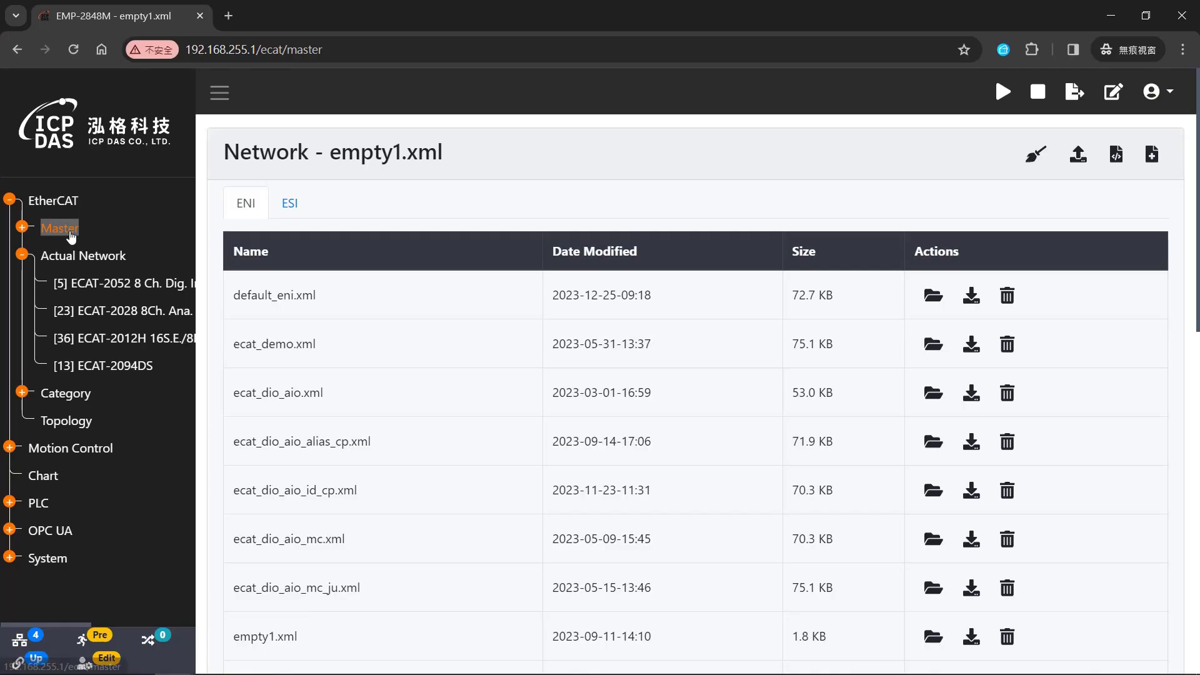
- Create a new ENI file named ecat_dio_aio_id from the actual network under Master
click(70, 233)
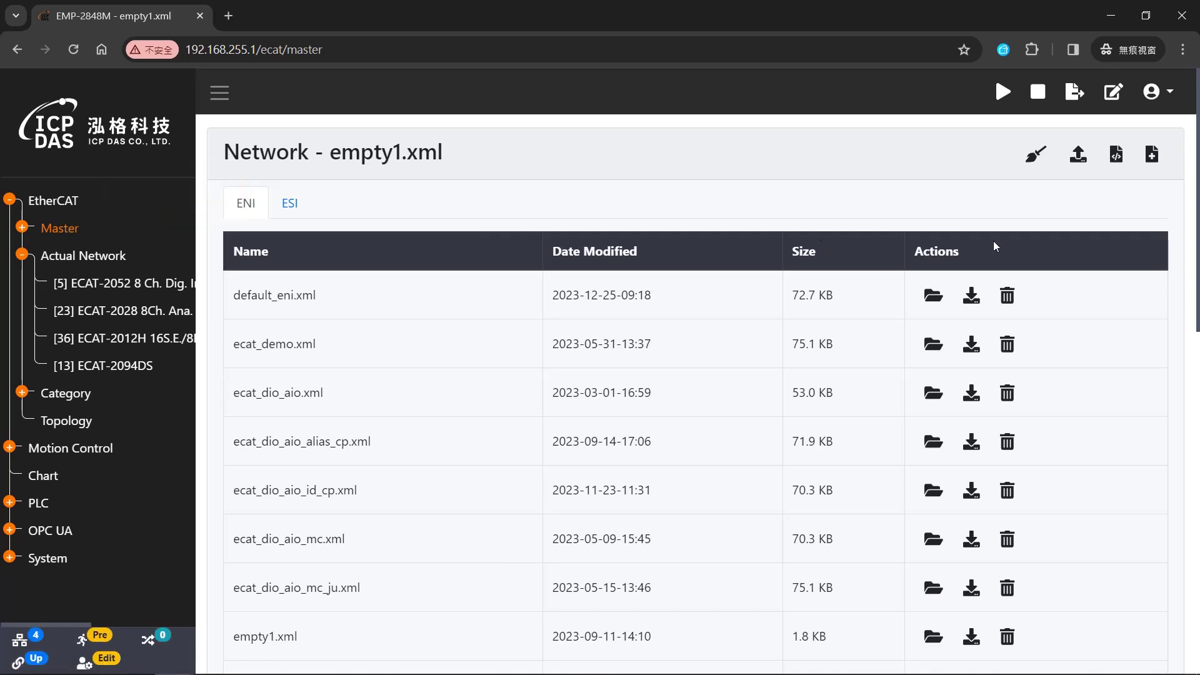
click(1120, 165)
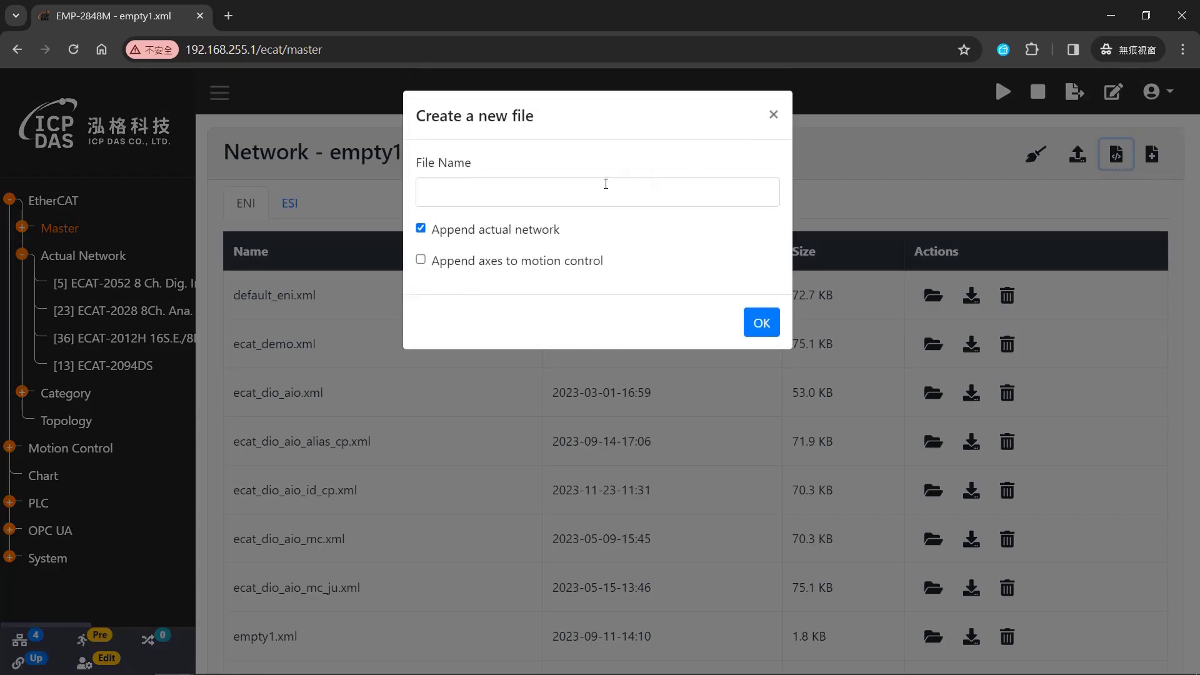
click(607, 188)
text(ec)
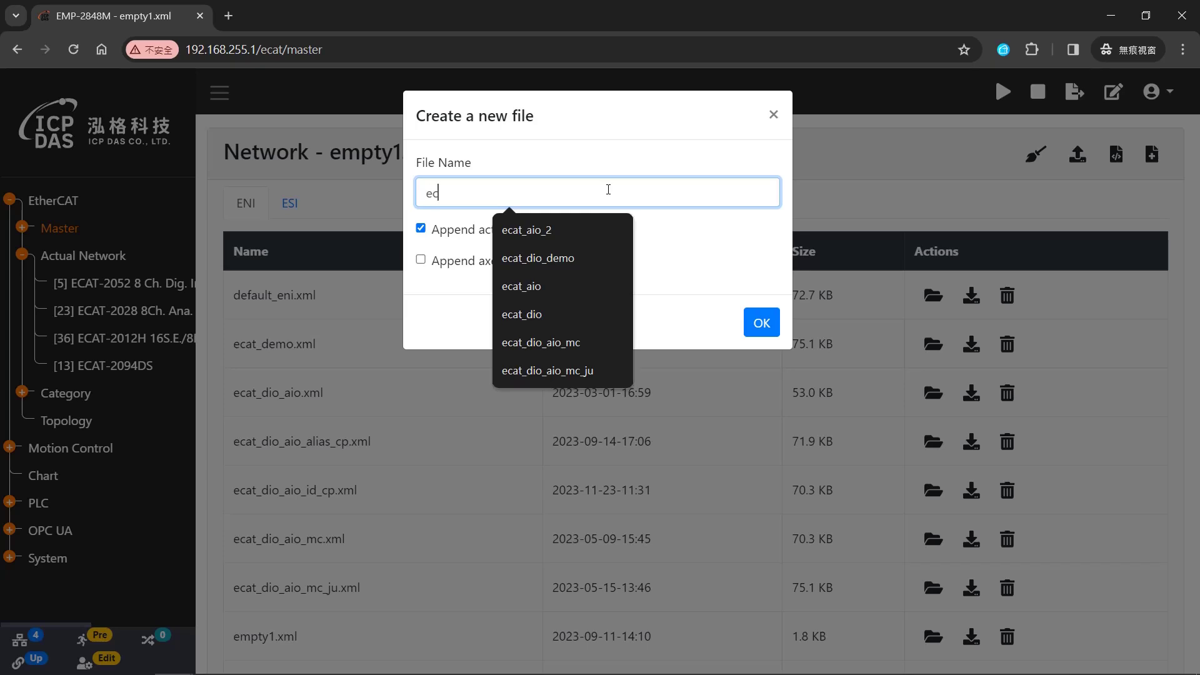
text(at_dio)
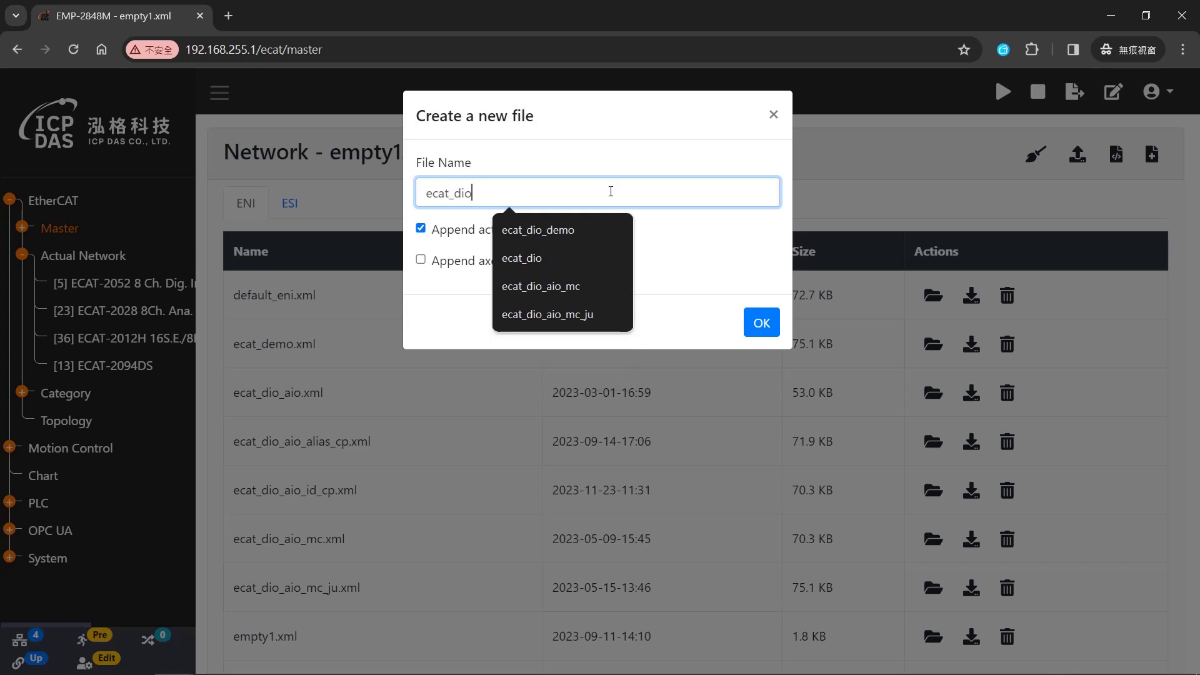
text(_aio_id)
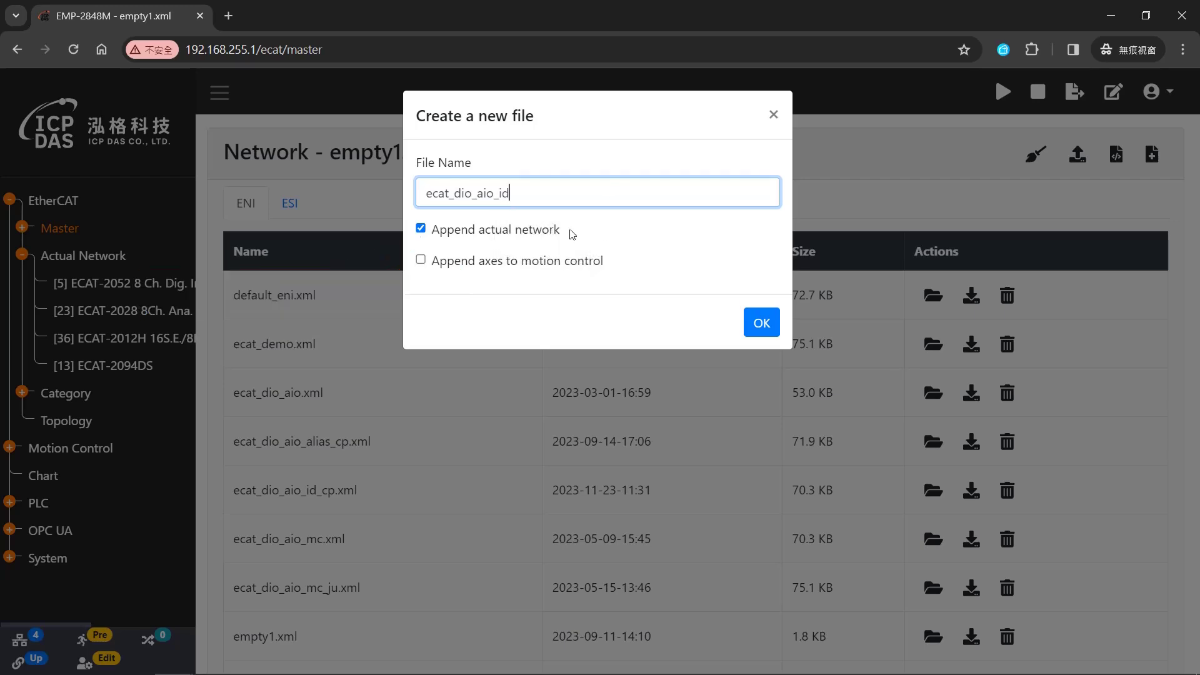
click(761, 322)
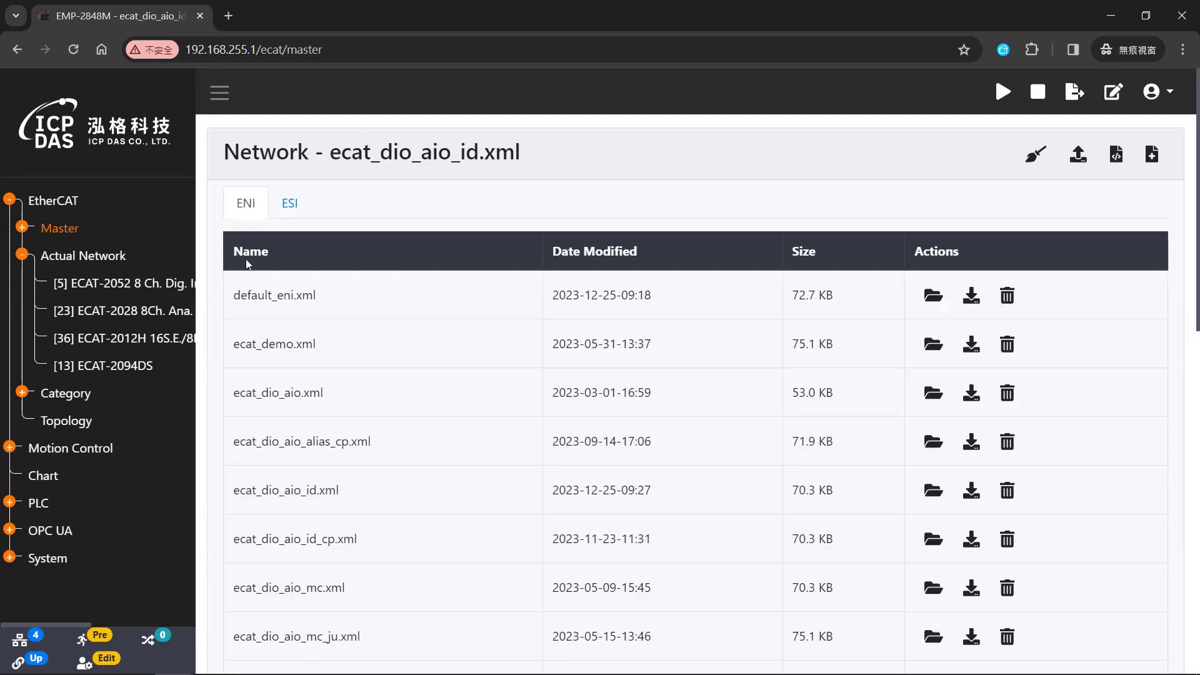
right_click(109, 258)
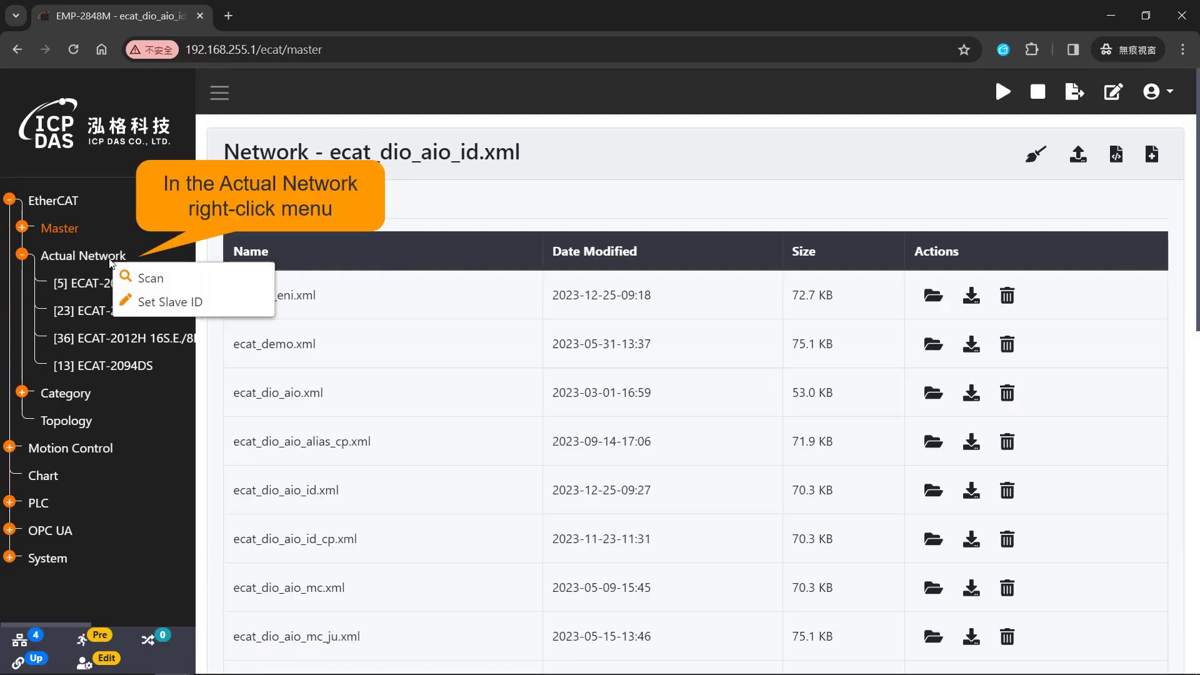
click(248, 284)
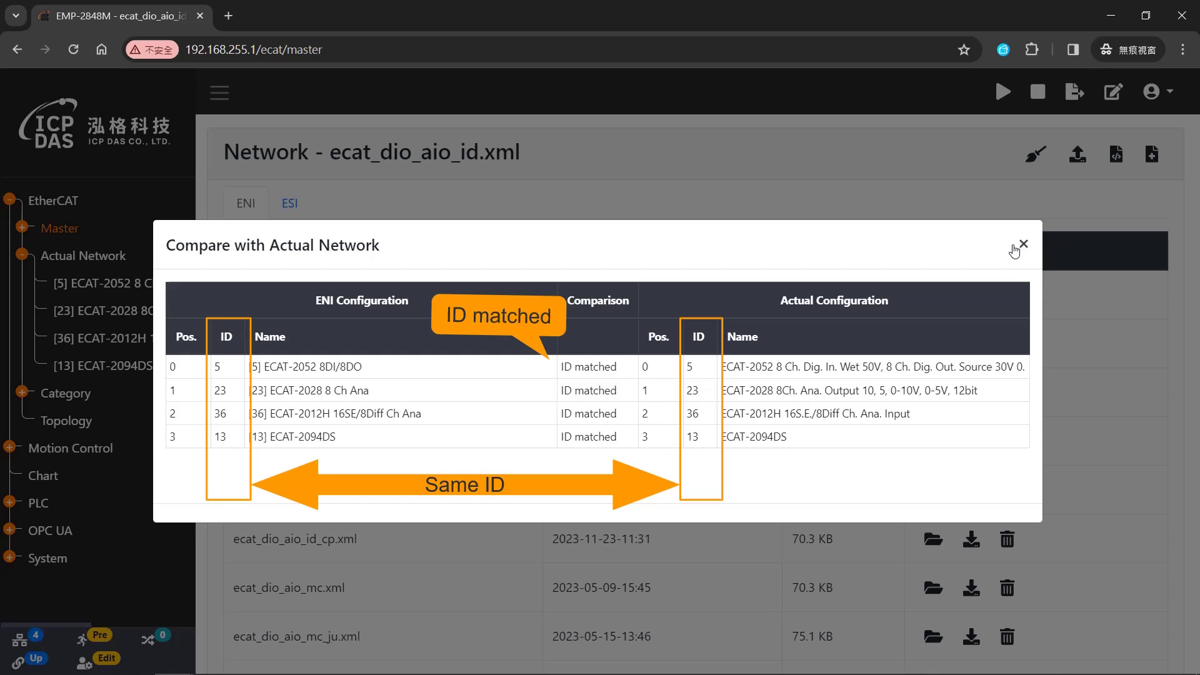
click(1014, 248)
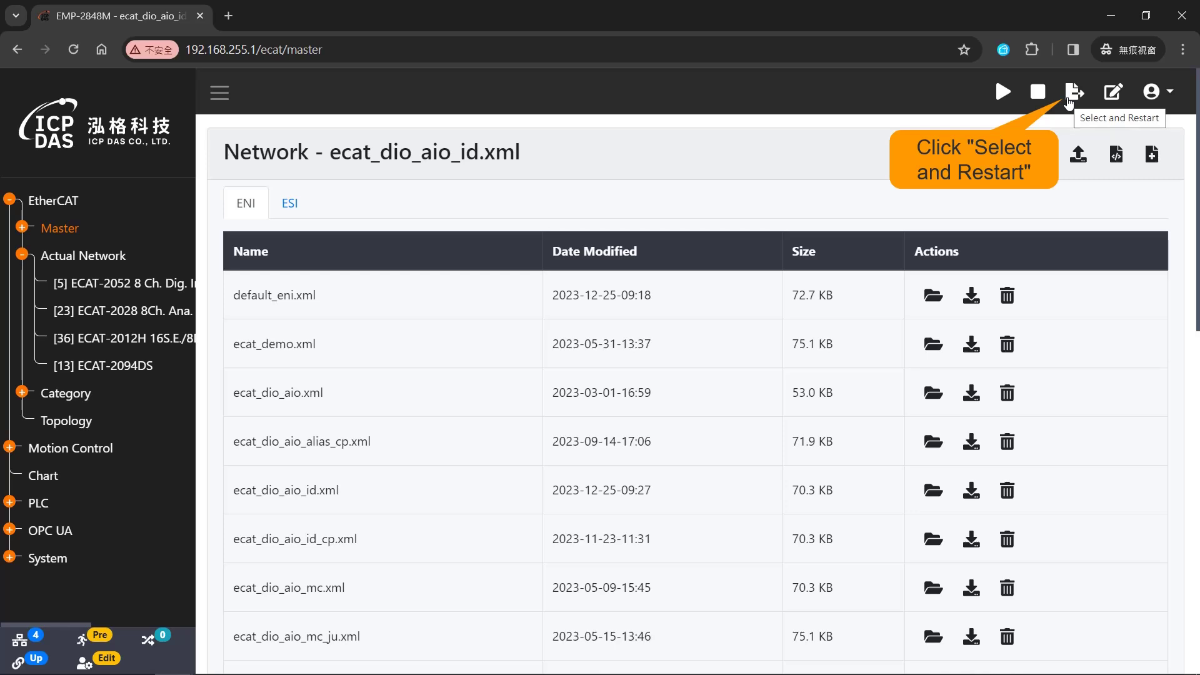
- Select and Restart the OP task using ecat_dio_aio_id.xml as the ENI file
click(1071, 96)
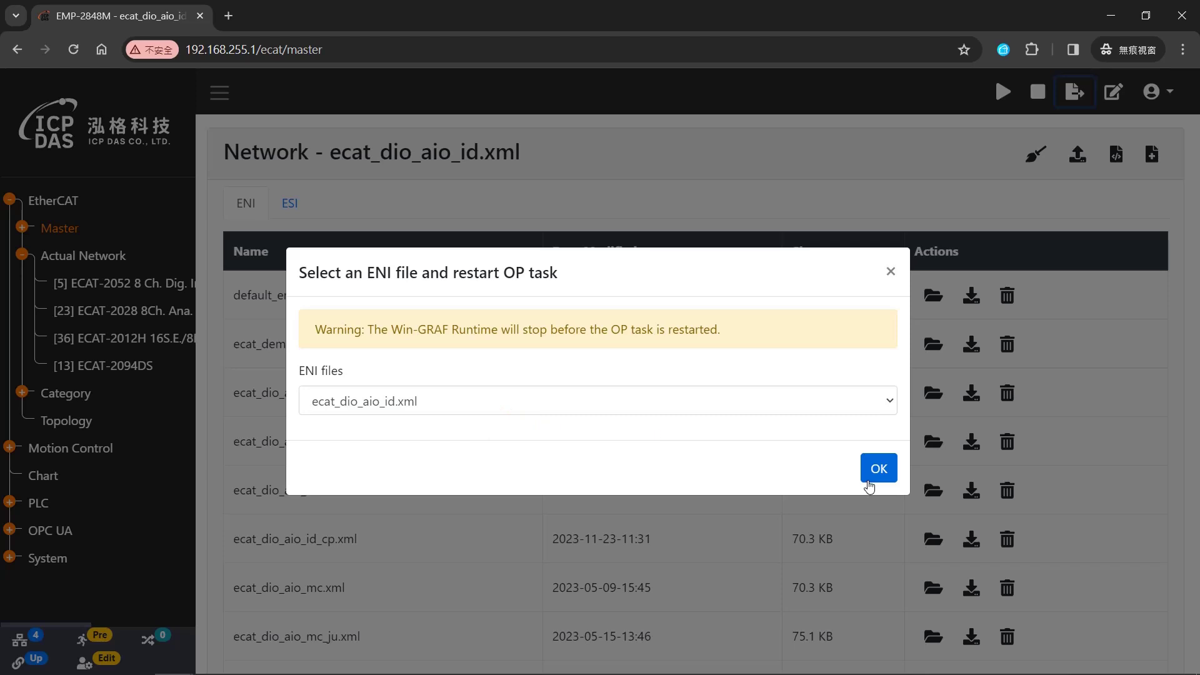
click(868, 482)
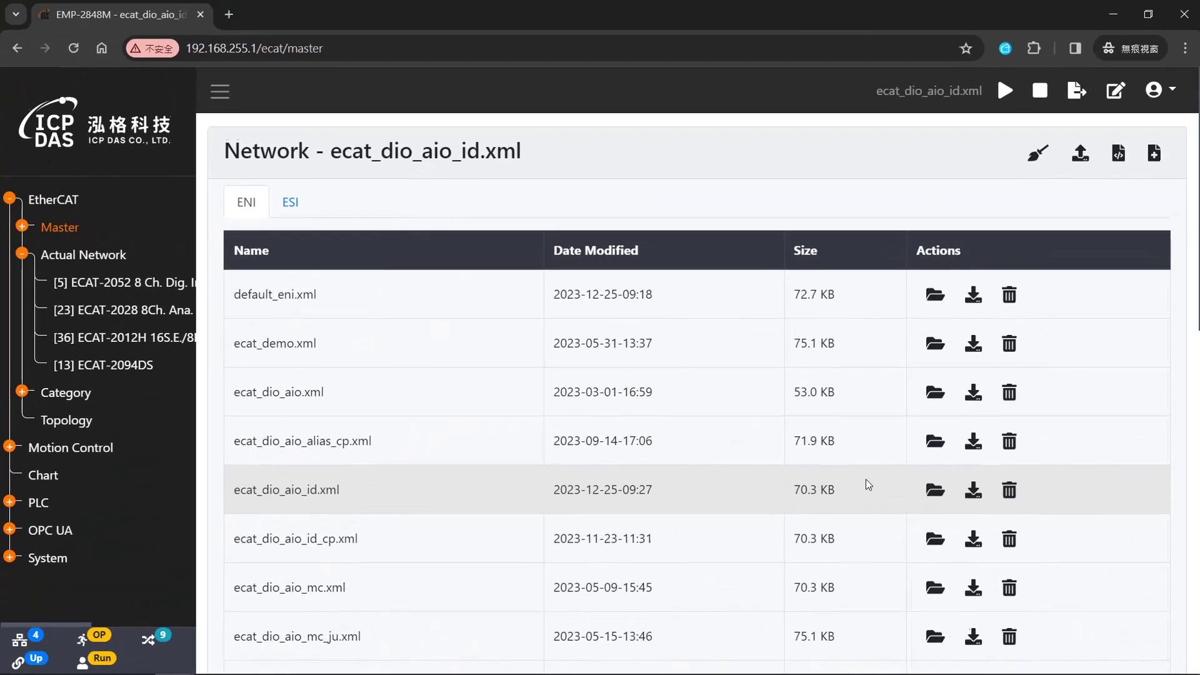
- Show the ECAT-2052 slave's output variables under Process Image
click(23, 225)
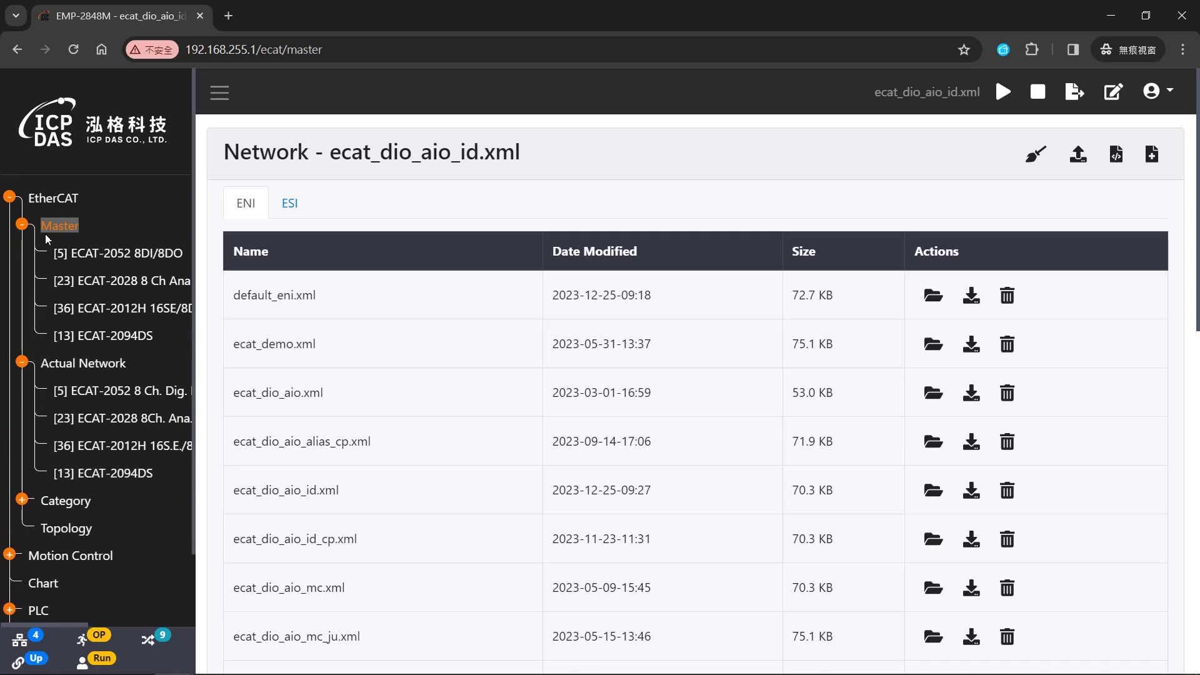
click(159, 260)
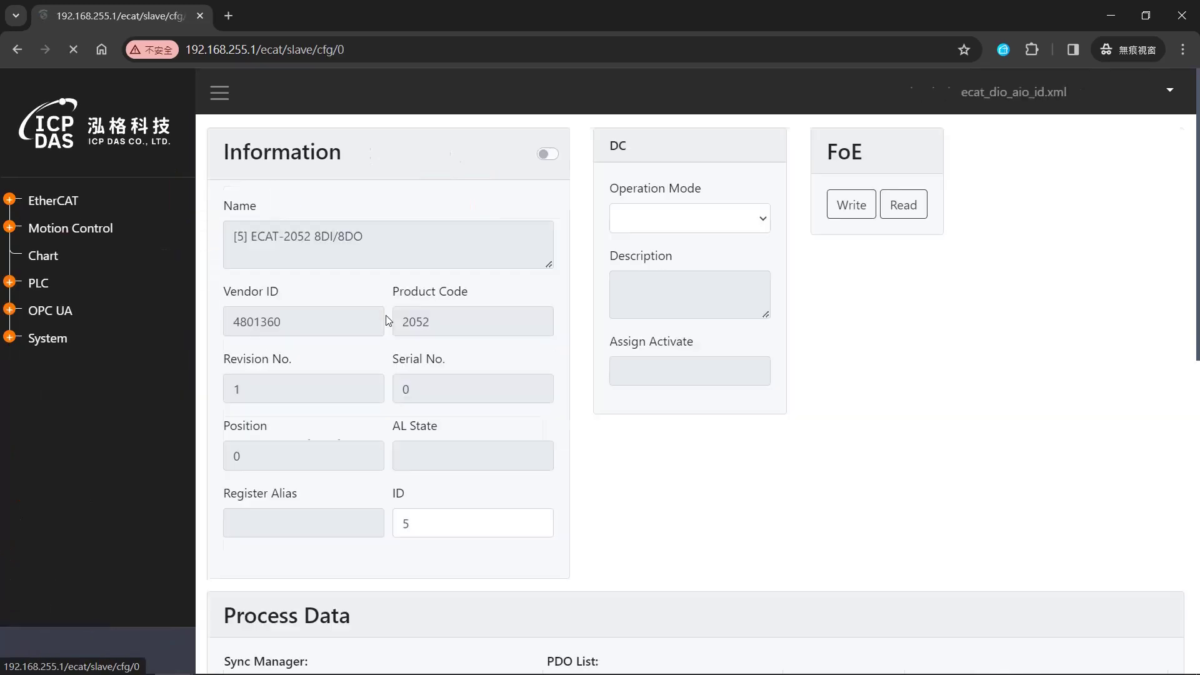
scroll(473, 322, down, 2)
scroll(472, 322, down, 7)
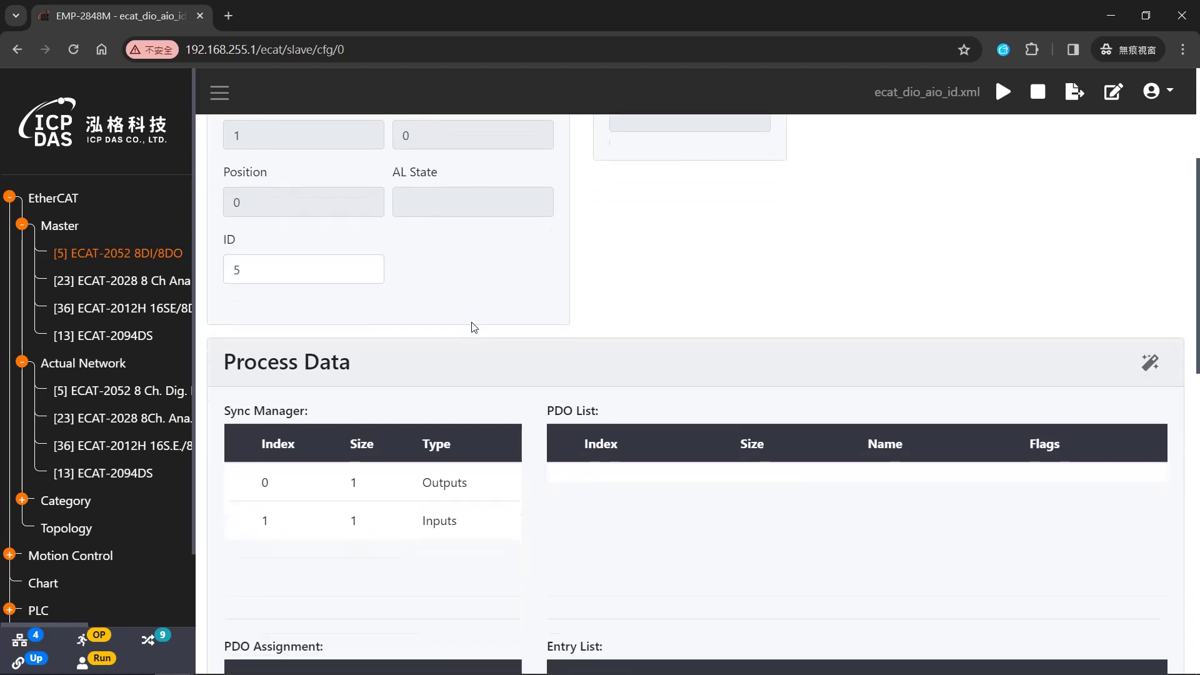
scroll(471, 327, down, 4)
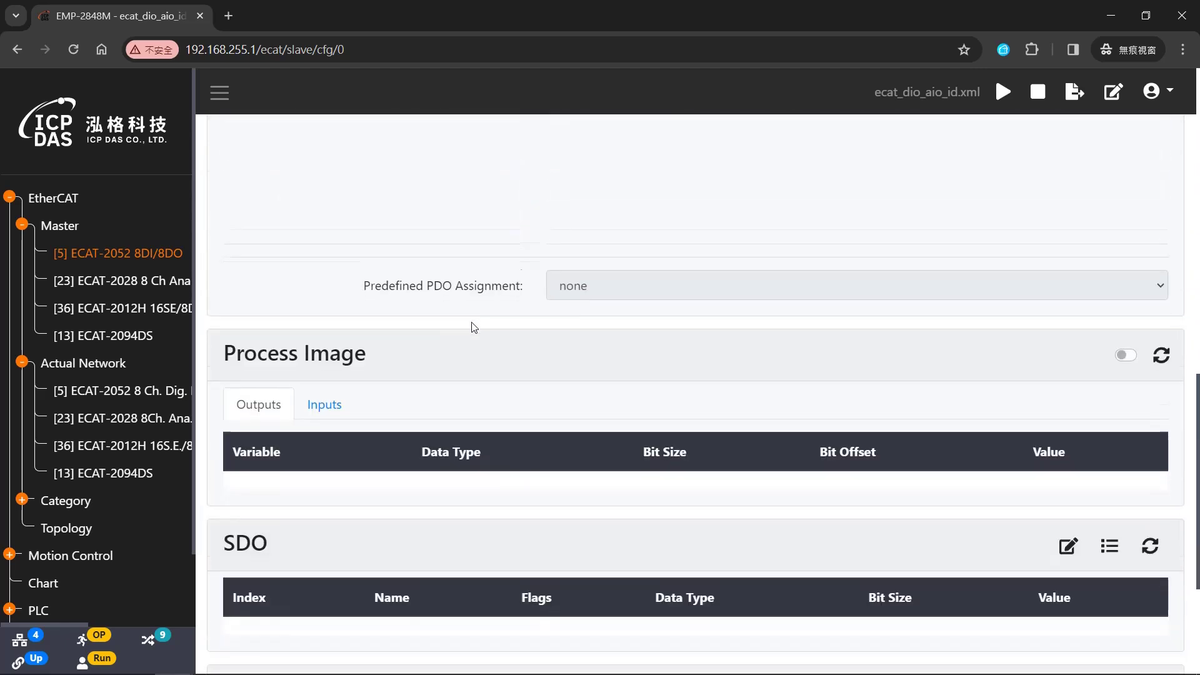
scroll(471, 327, down, 1)
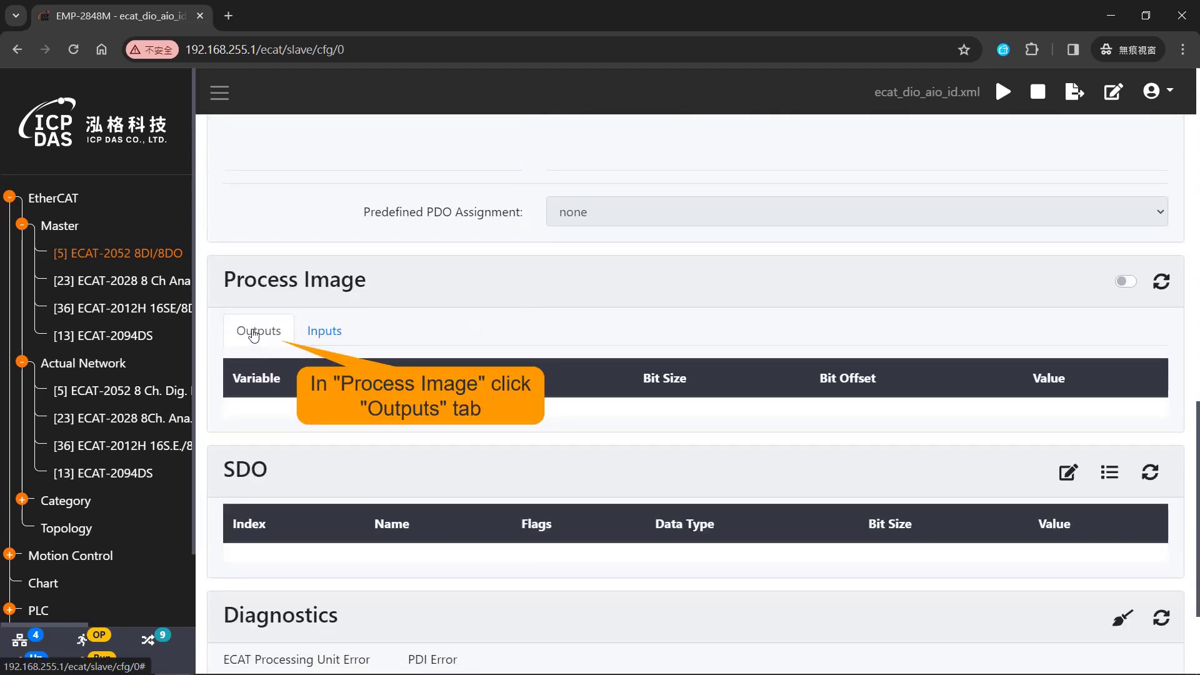
click(254, 336)
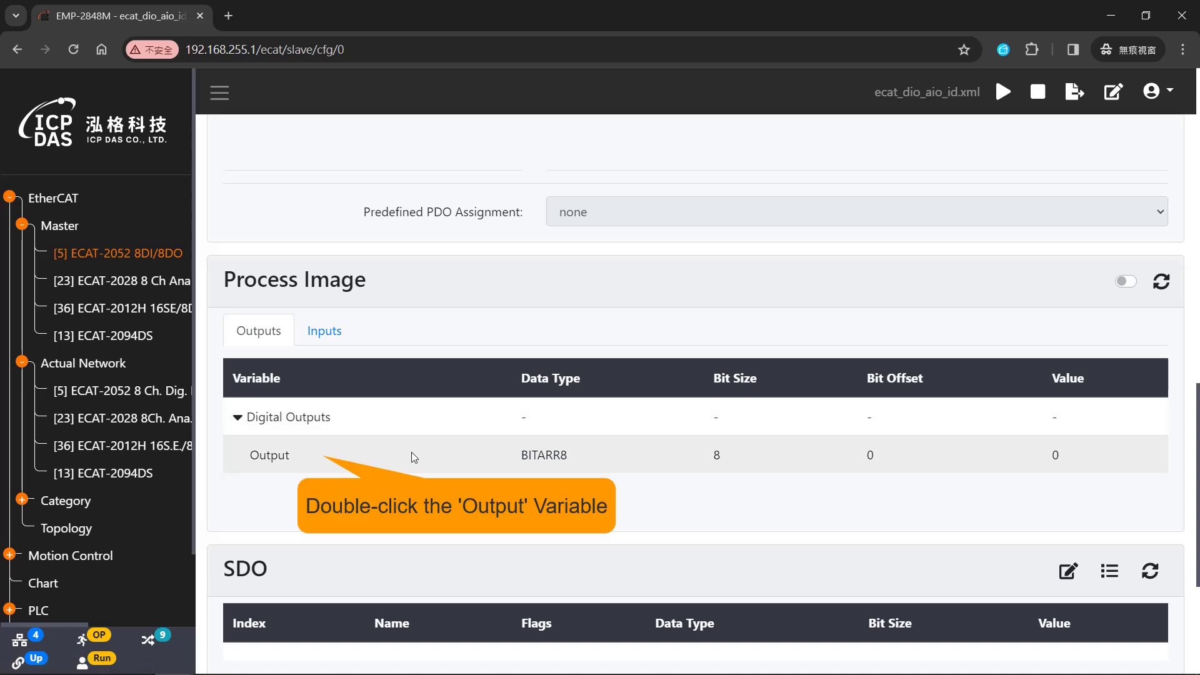
- Write values 1 and 2 to the ECAT-2052 Output, then enter 4
double_click(411, 452)
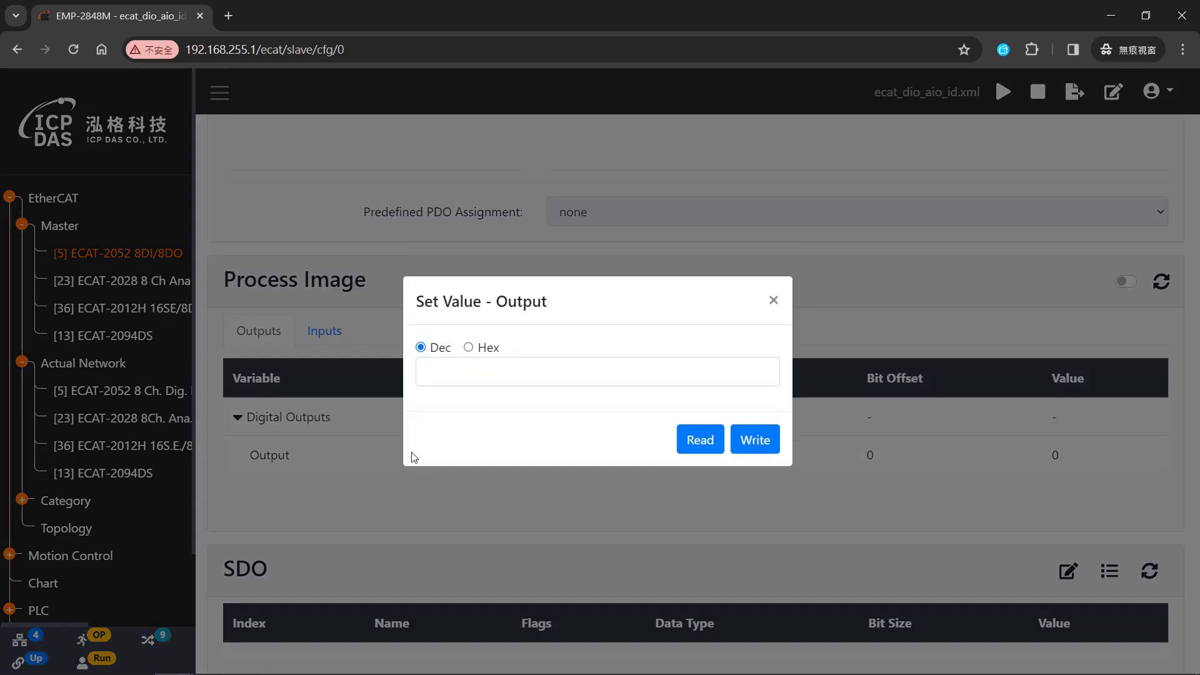
click(444, 379)
text(1)
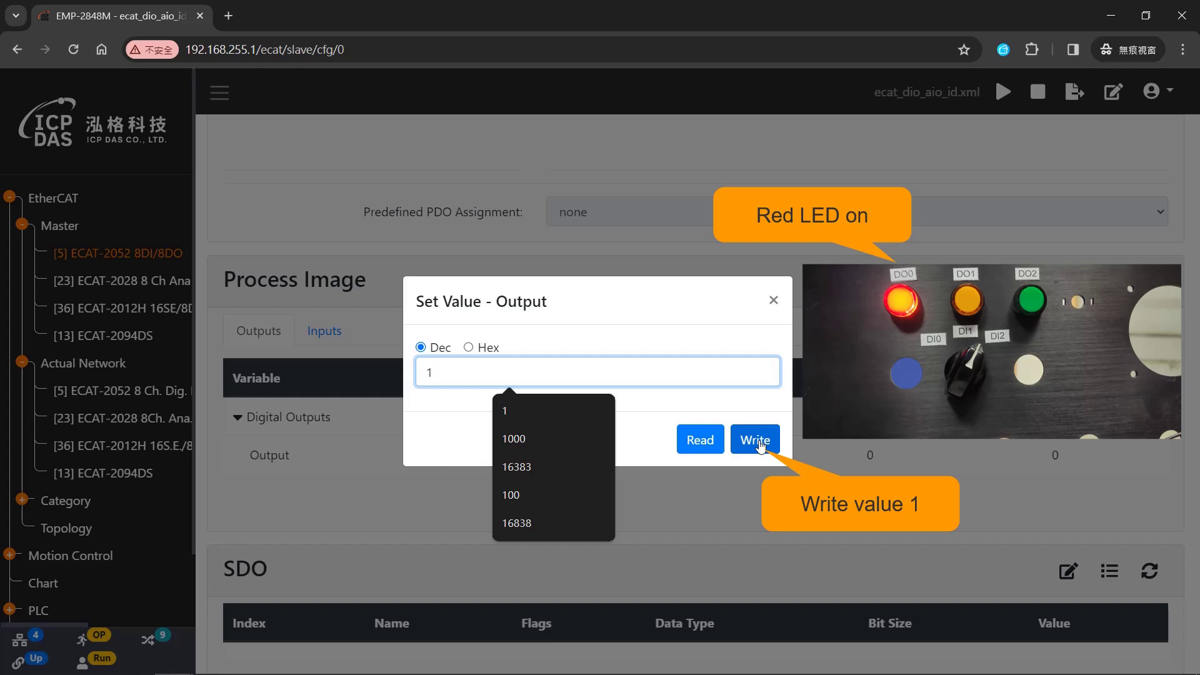
click(761, 446)
double_click(466, 370)
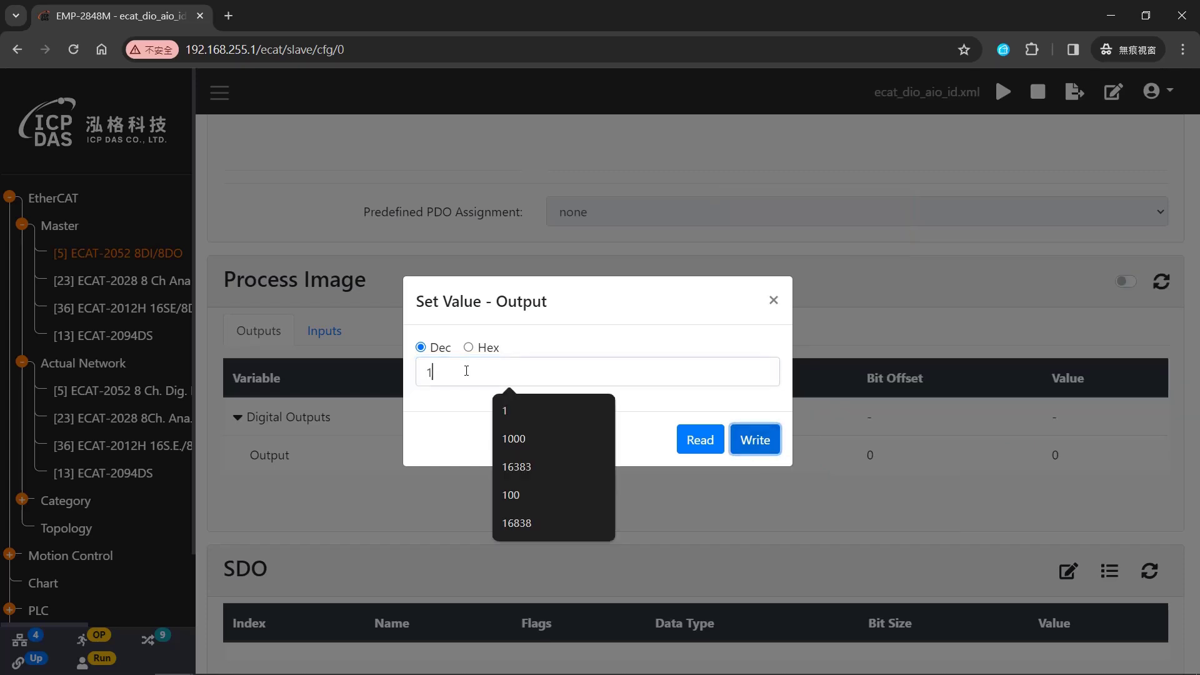
text(2)
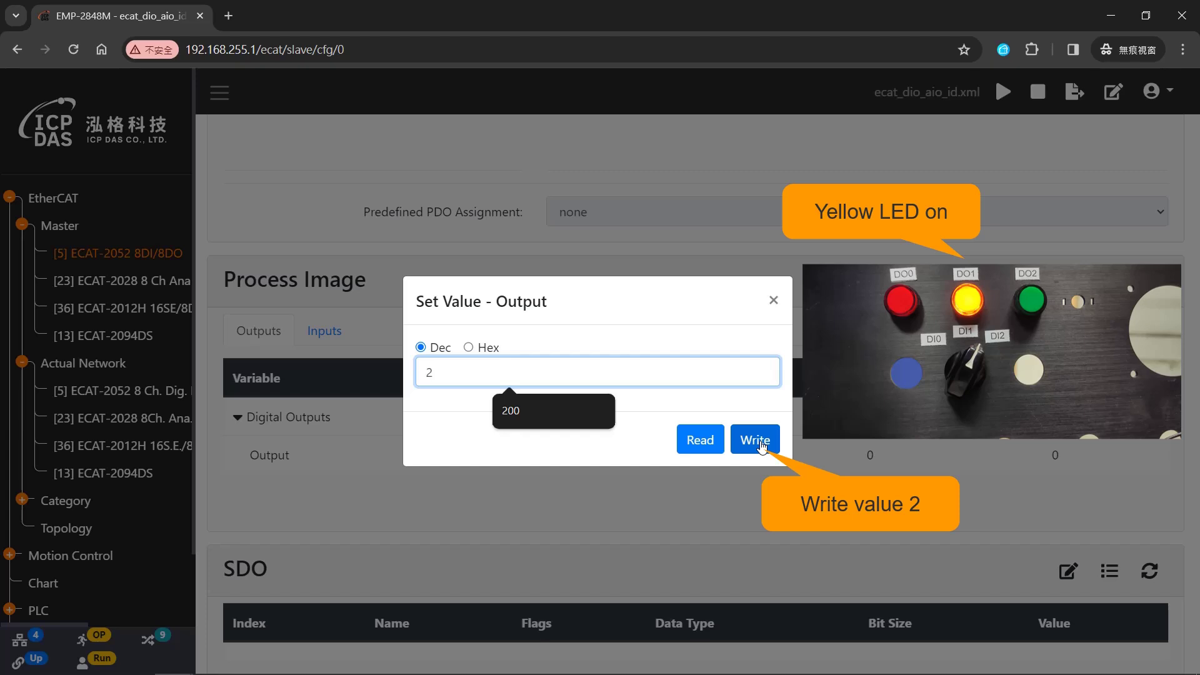
click(760, 444)
double_click(447, 376)
text(4)
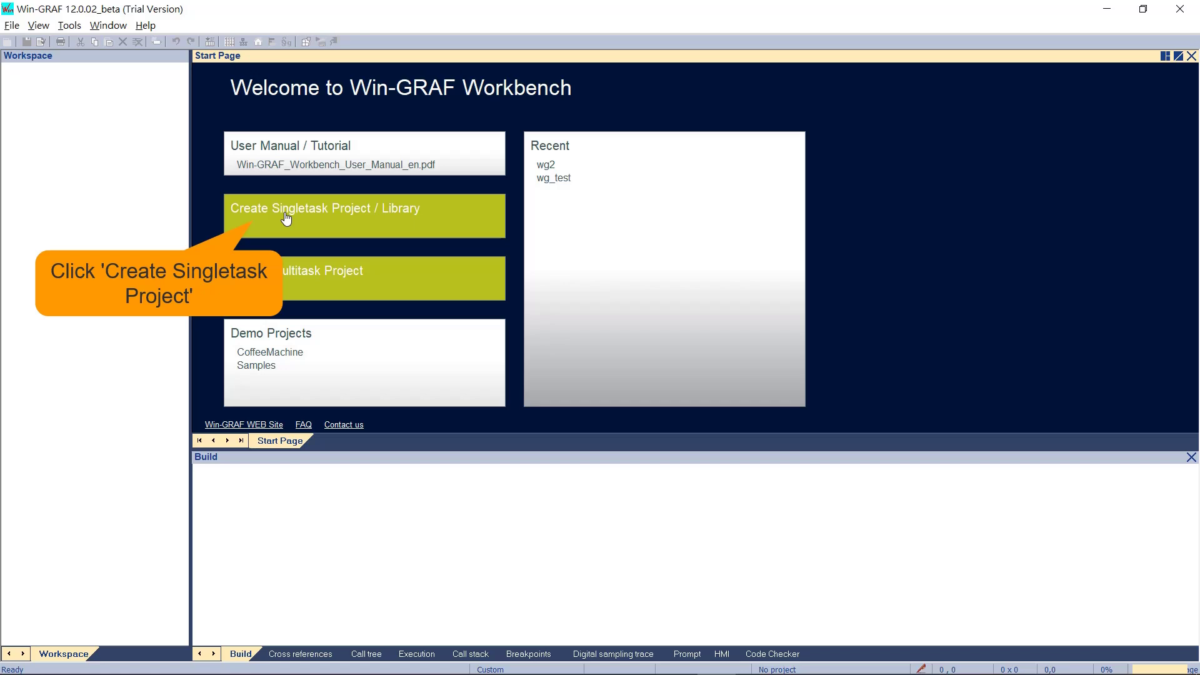
- Create single-task project ecat_dio_aio for EMP-2848M with LD: Ladder Diagram language
click(286, 218)
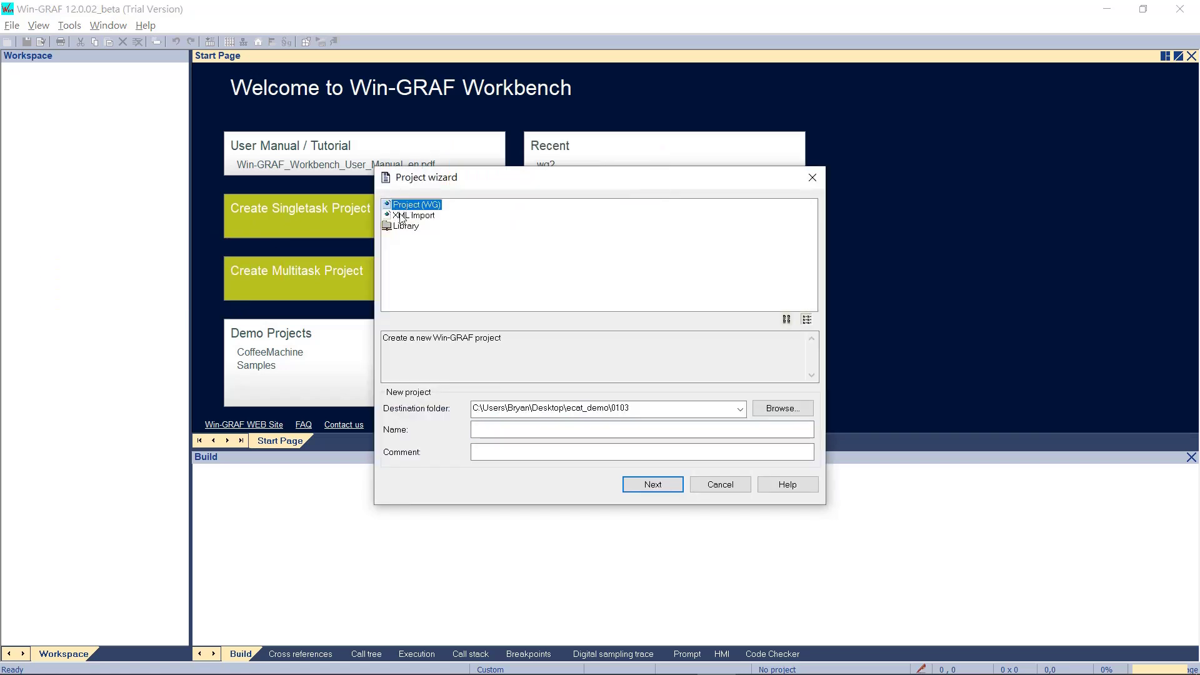
click(529, 432)
text(ec)
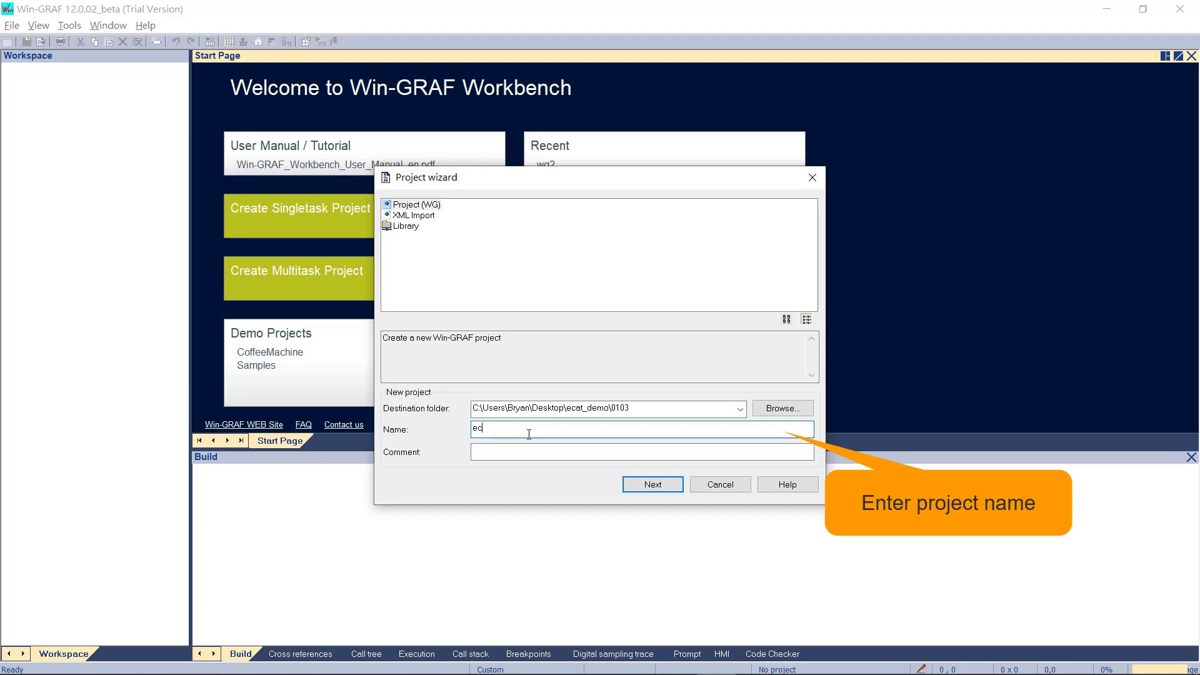
text(at_dio_aio)
click(659, 484)
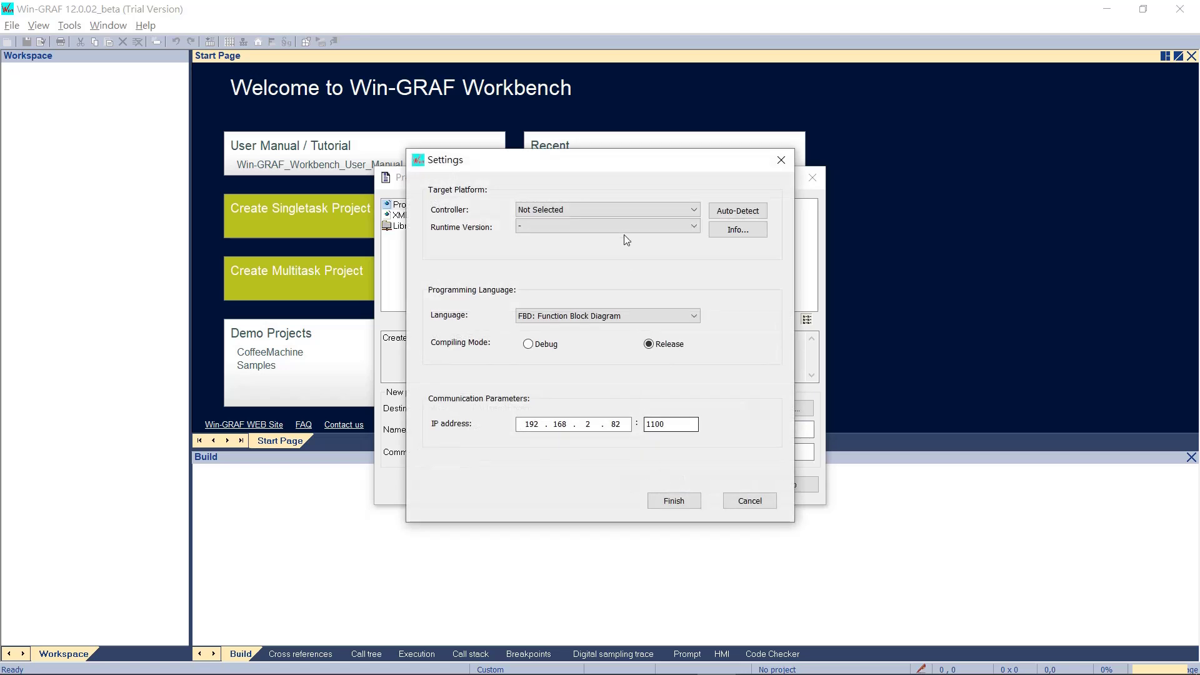
click(621, 212)
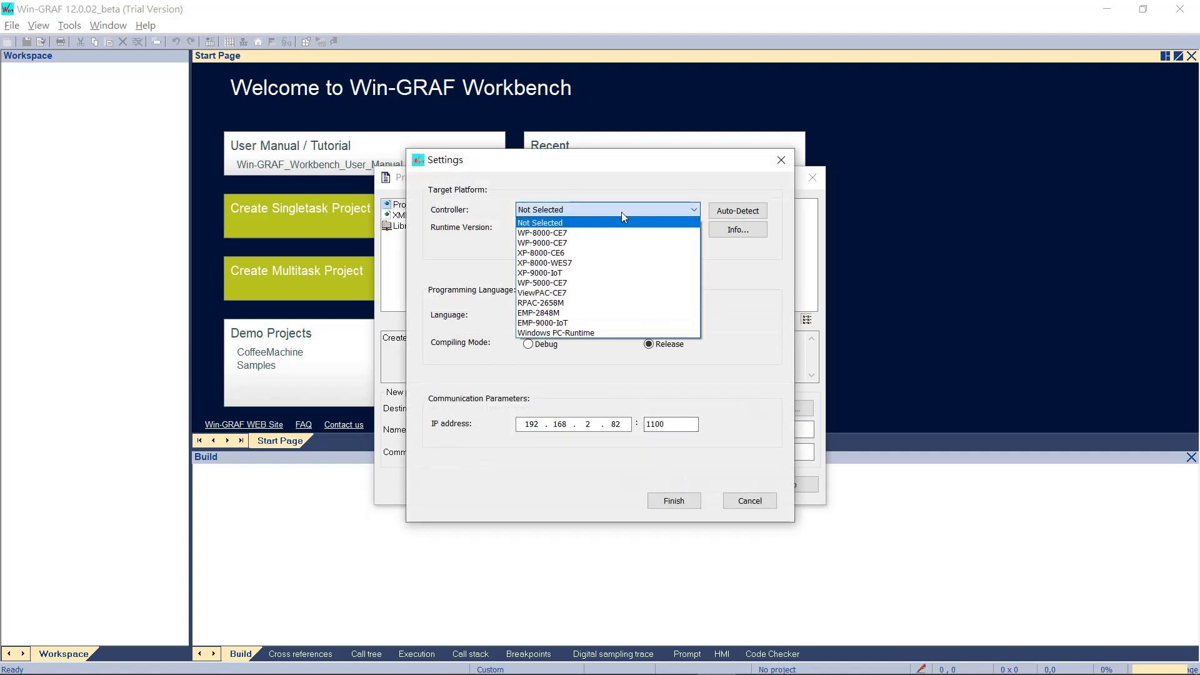
click(617, 314)
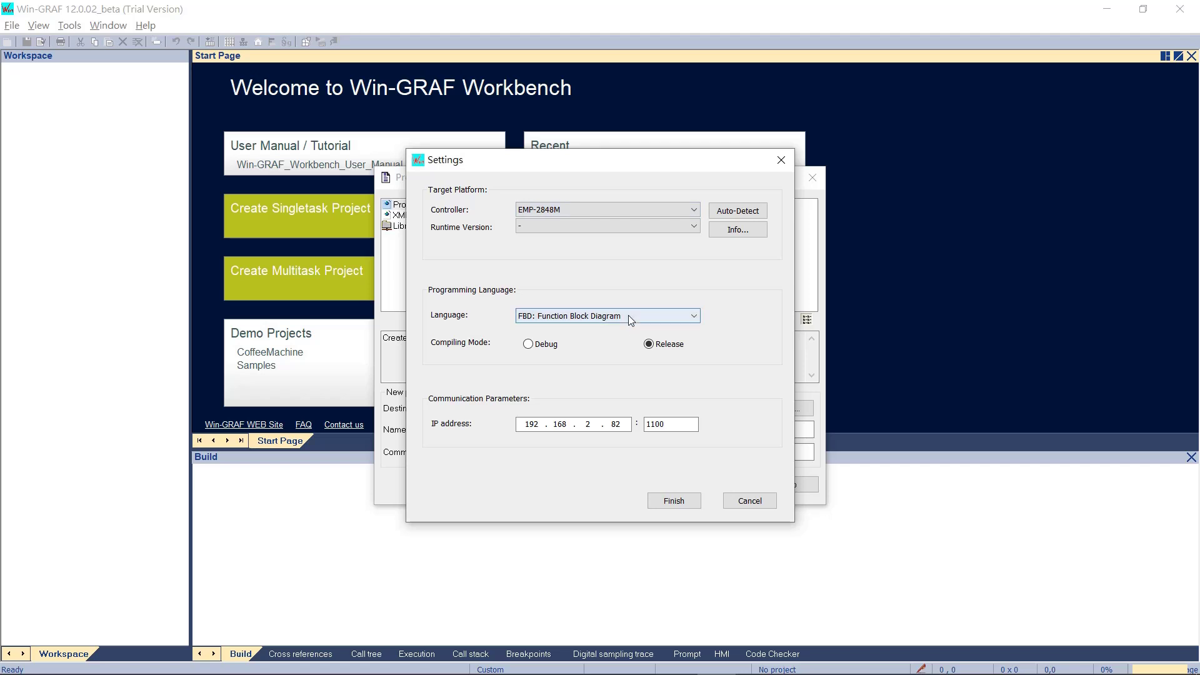
click(628, 315)
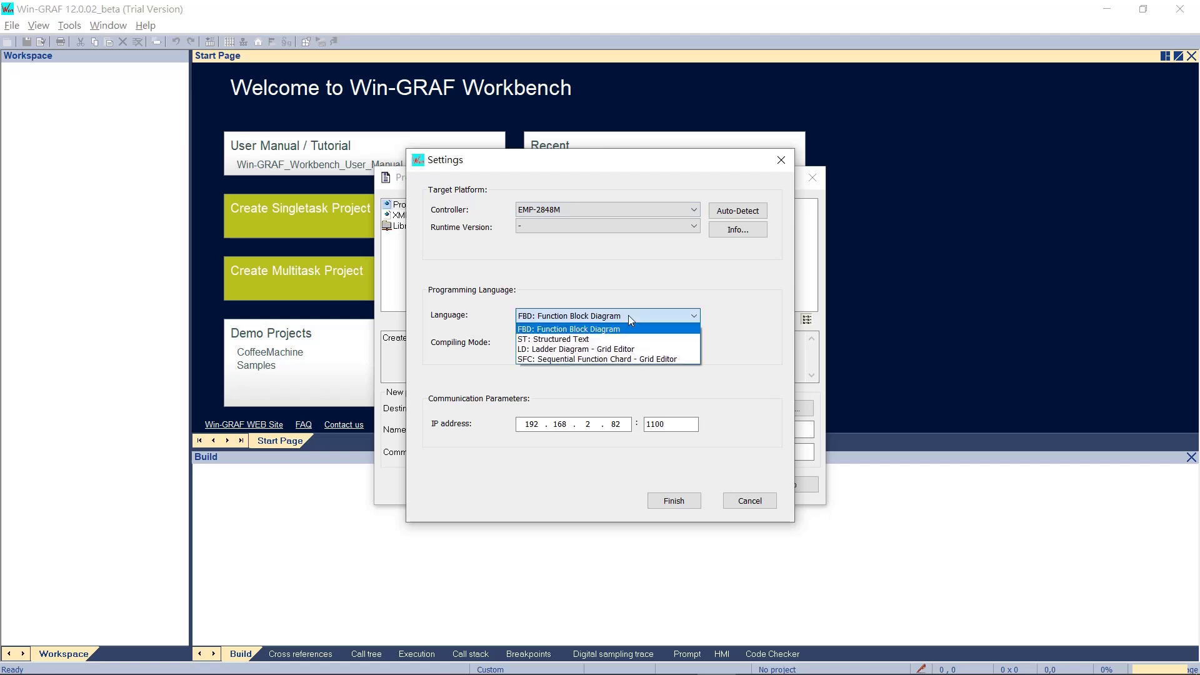
click(653, 349)
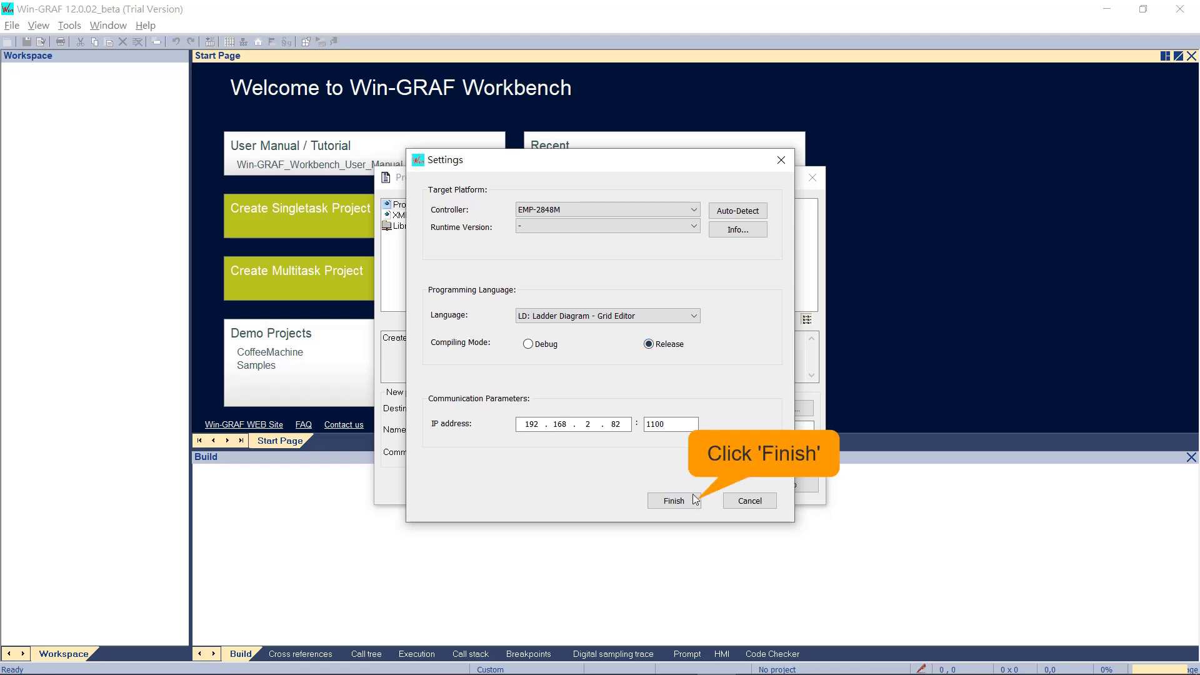
click(674, 501)
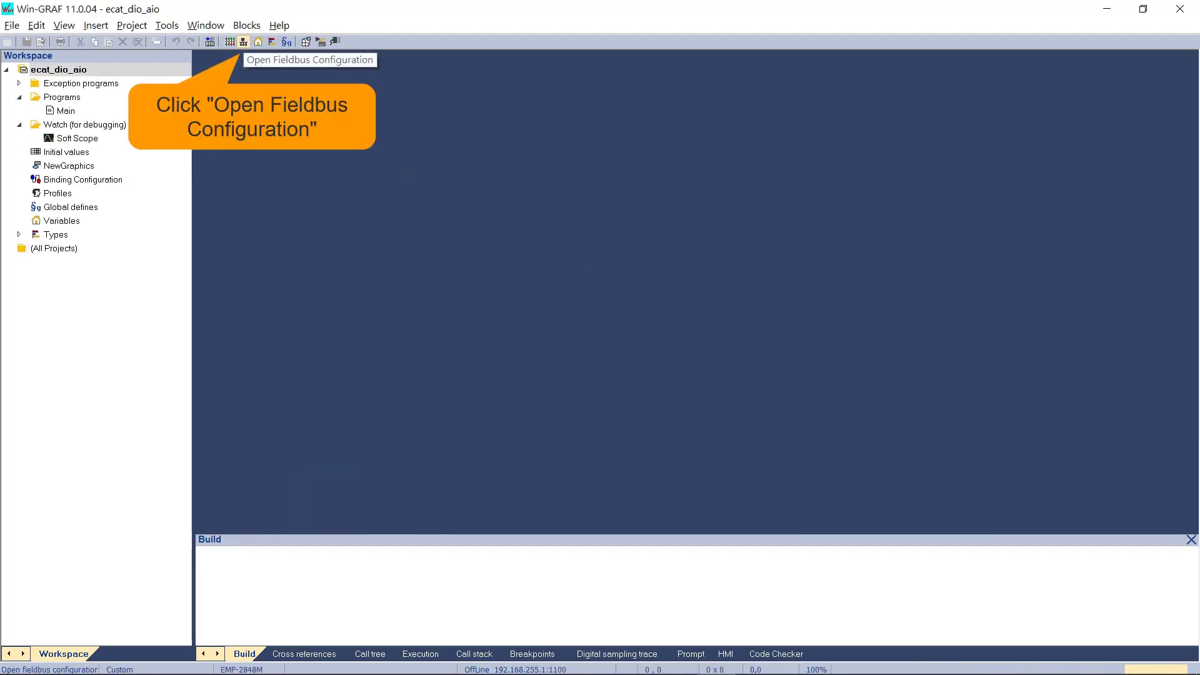
- Insert an EtherCAT (ICP DAS) fieldbus configuration
click(243, 41)
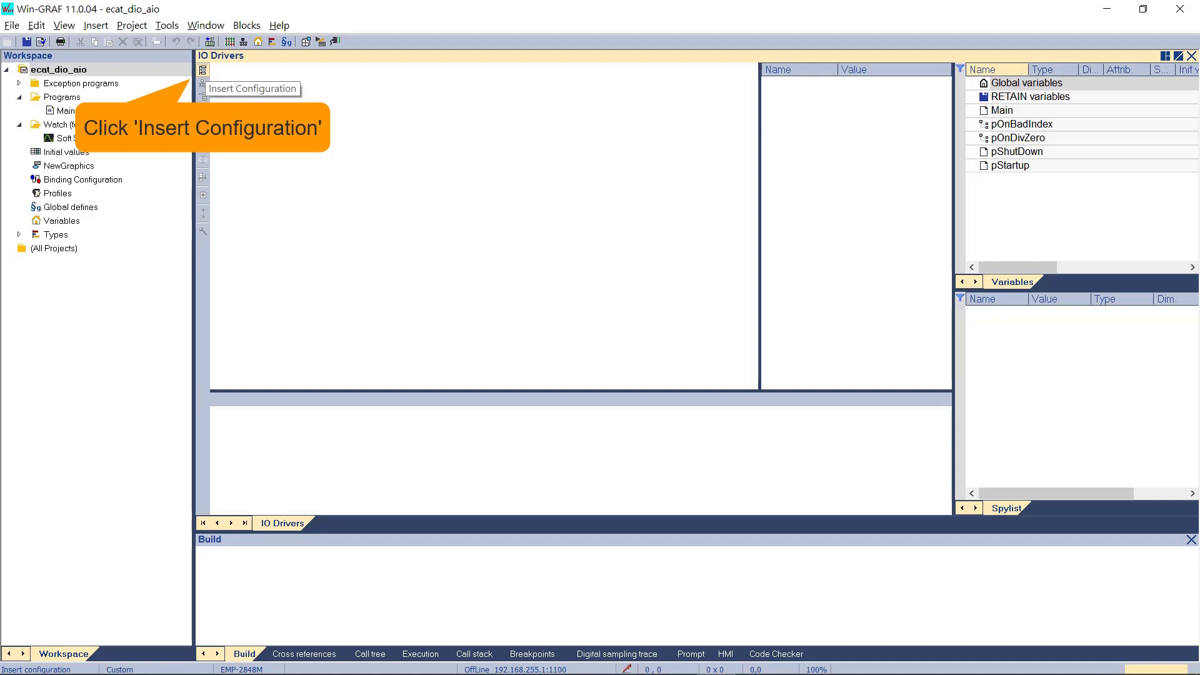
click(203, 70)
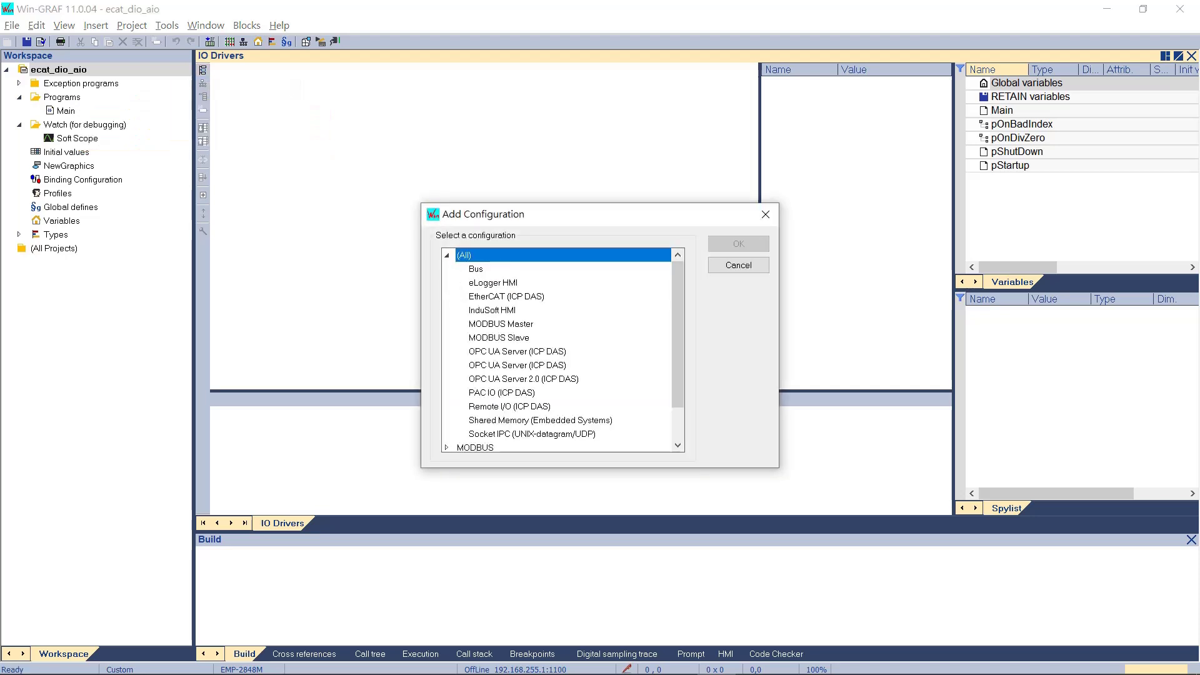
click(507, 297)
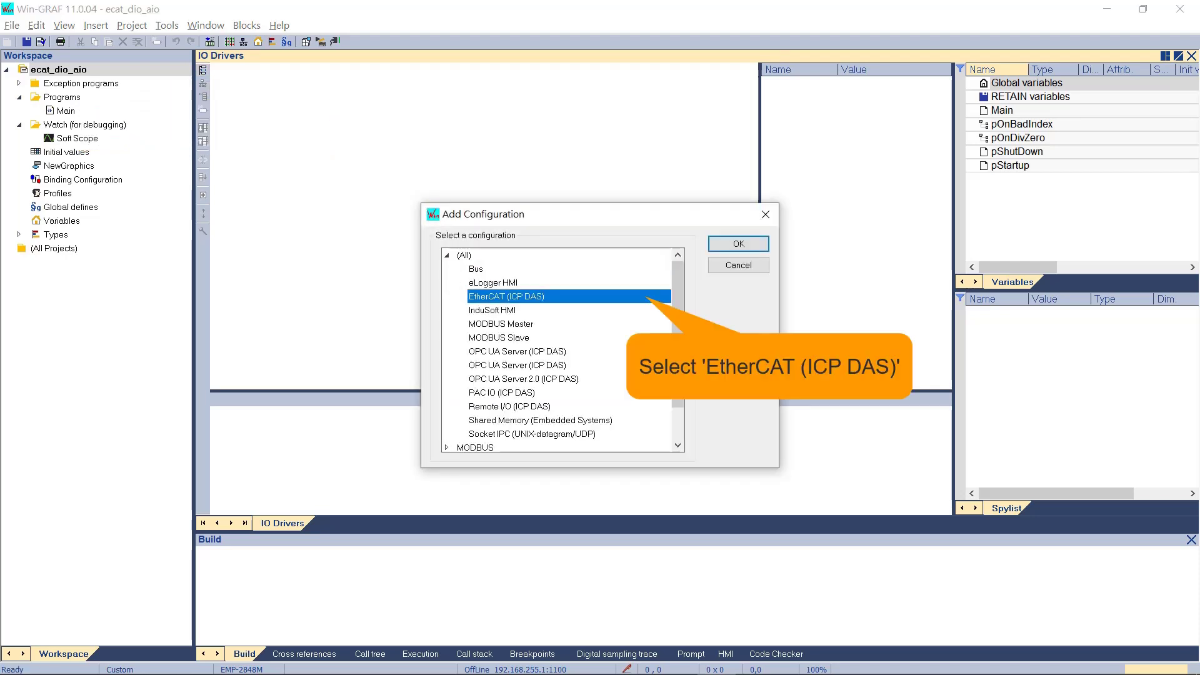
click(739, 244)
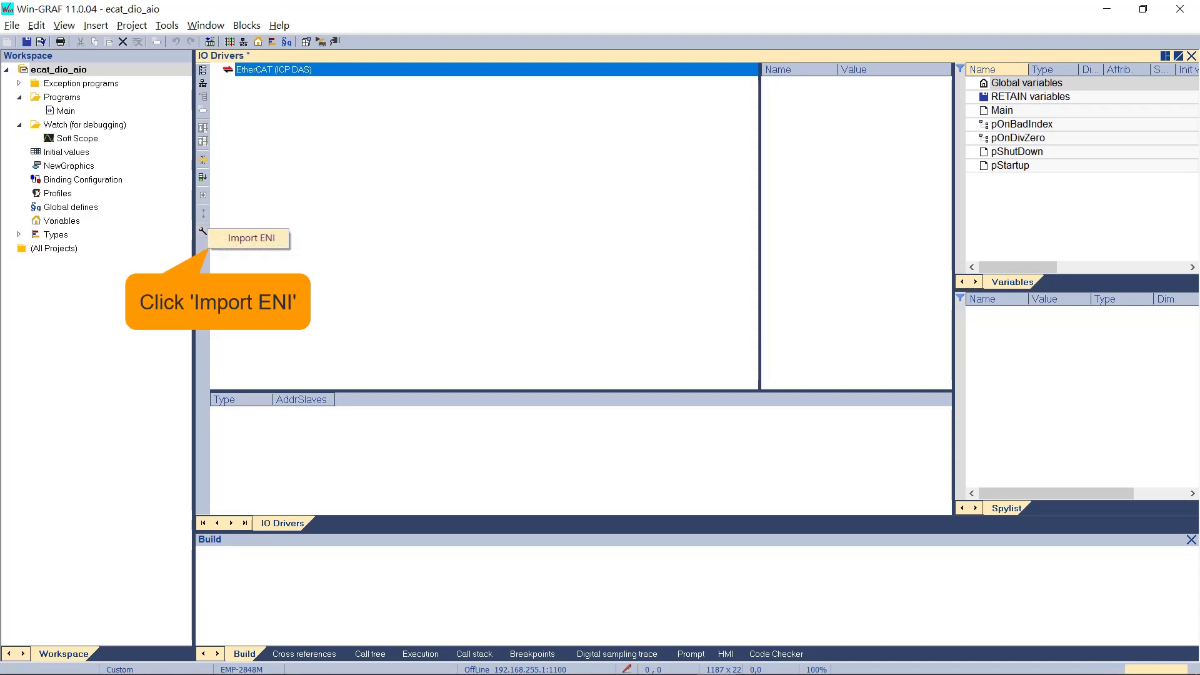
- Download the controller's default ENI and import it into the EtherCAT driver
click(203, 231)
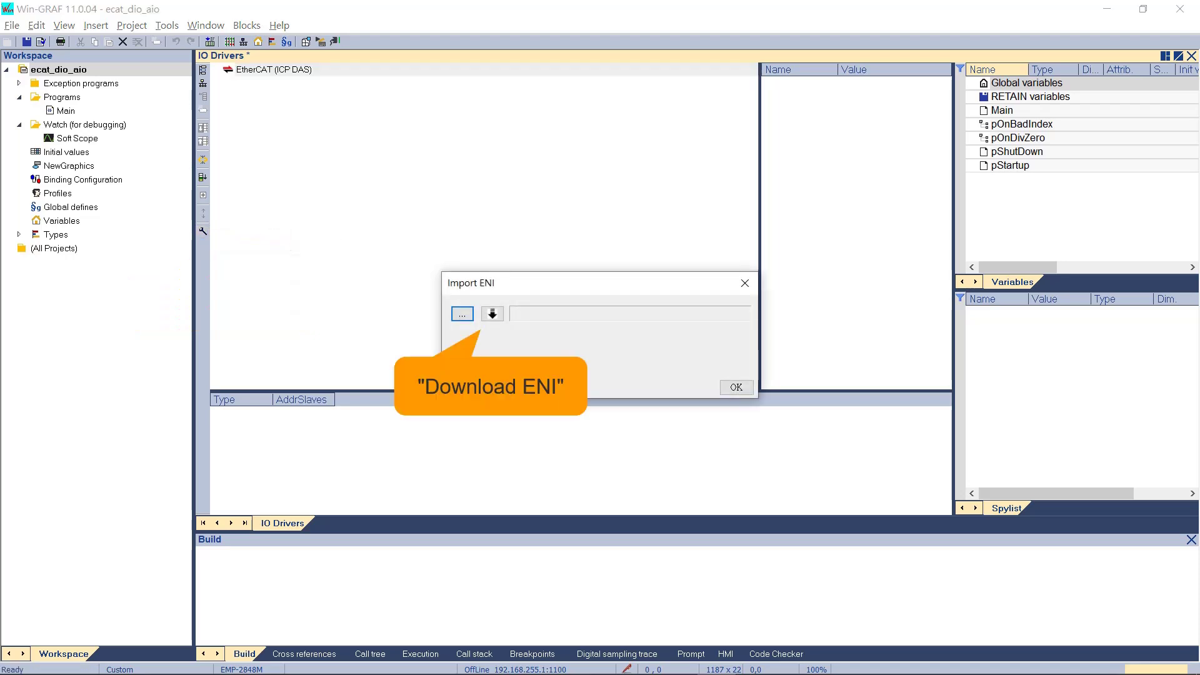
click(492, 314)
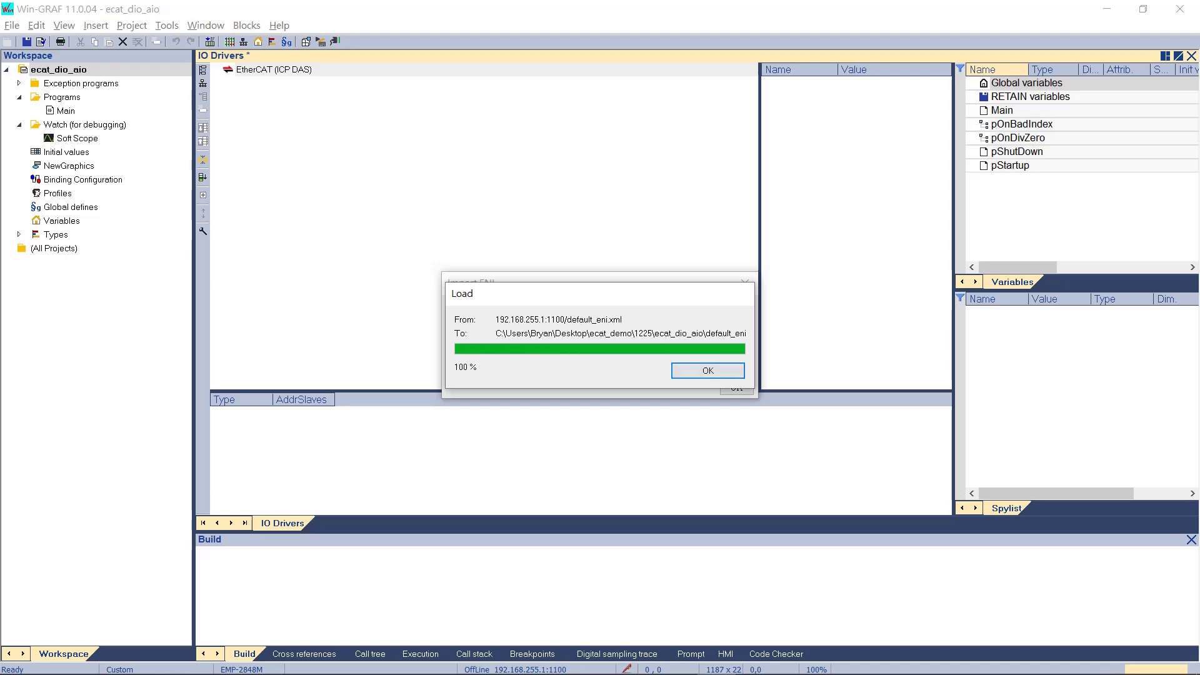
key(Return)
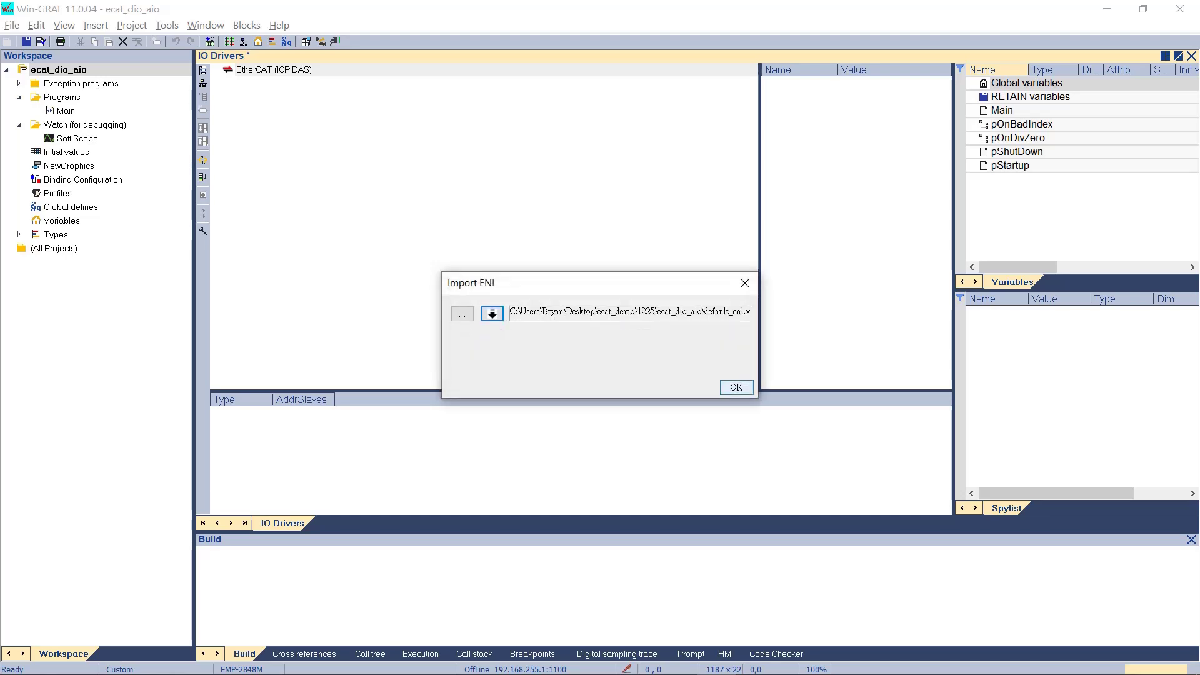
key(Return)
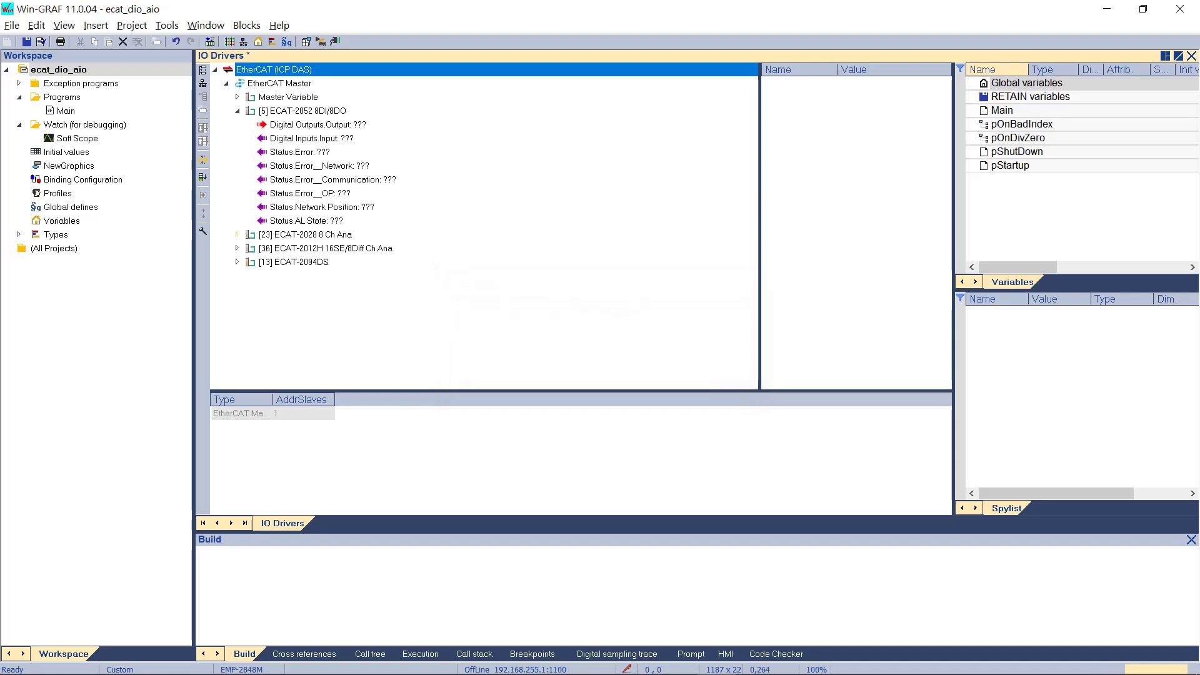
- Add Main variables ecat_2052_do, ecat_2052_di and ecat_2028_raw_ao0
right_click(1002, 110)
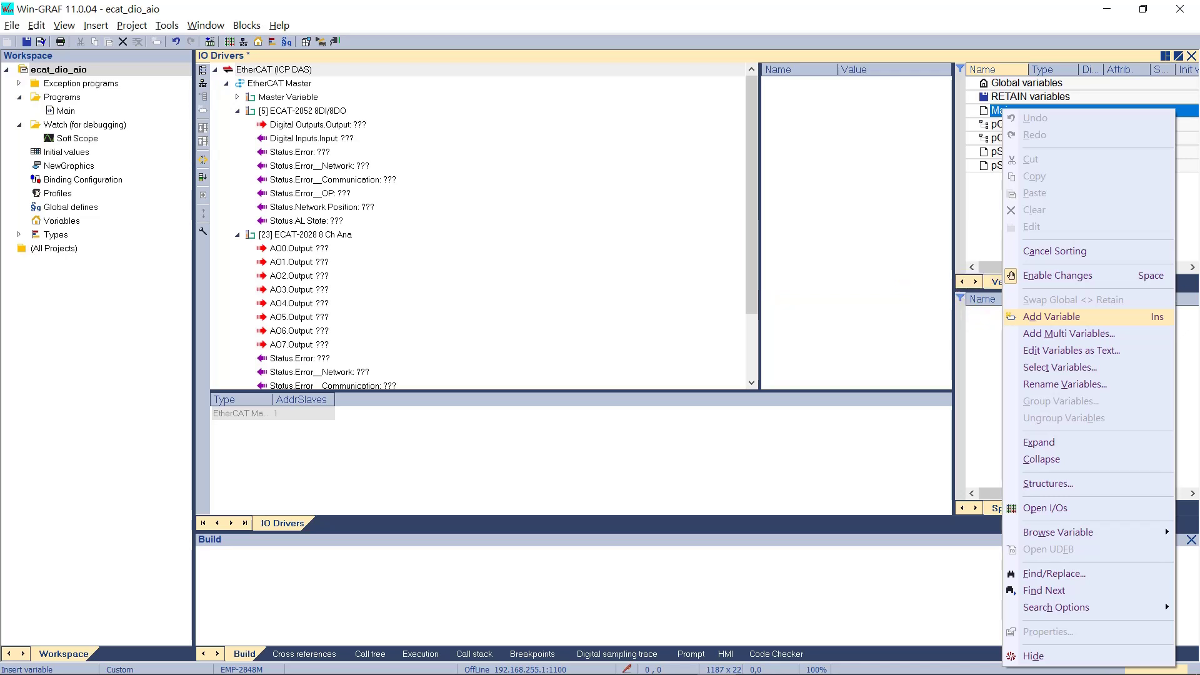
key(Return)
text(e)
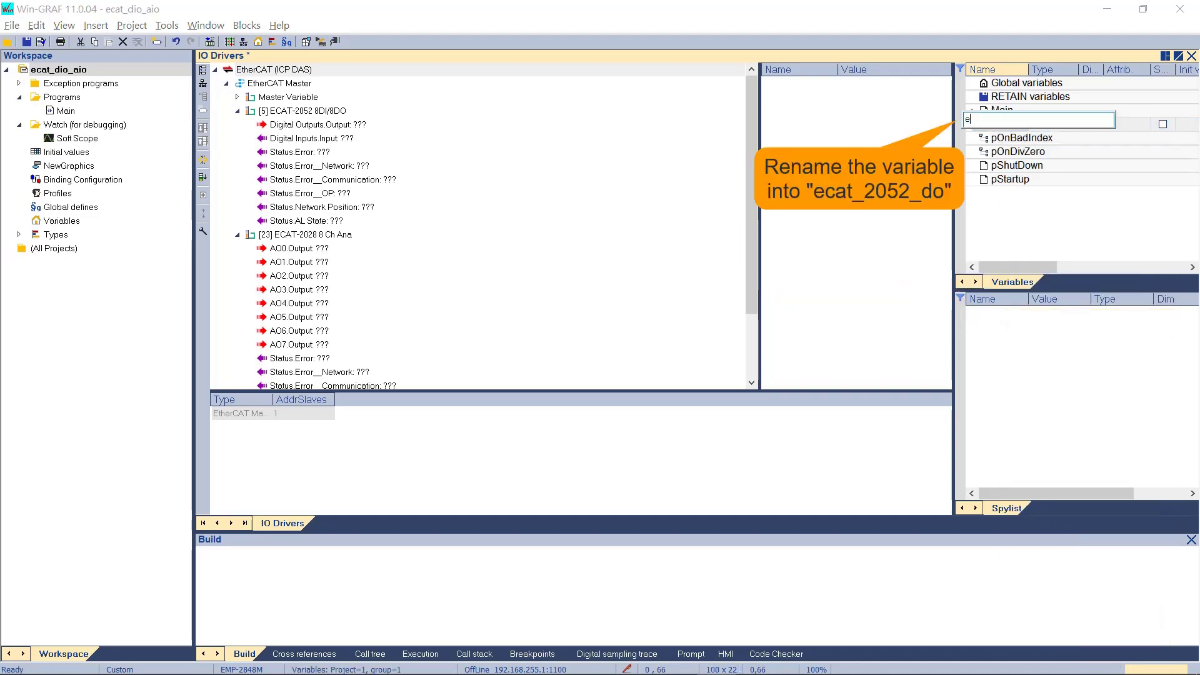
text(cat_2052_do)
key(Return)
right_click(1003, 110)
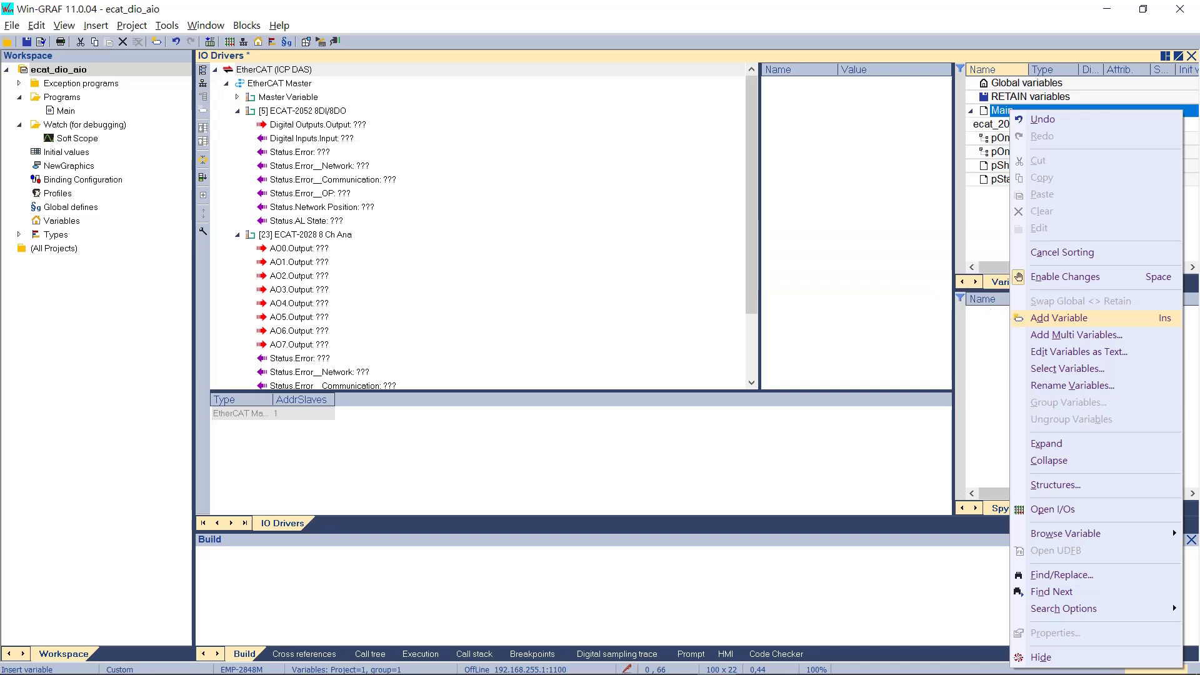
key(Return)
text(e)
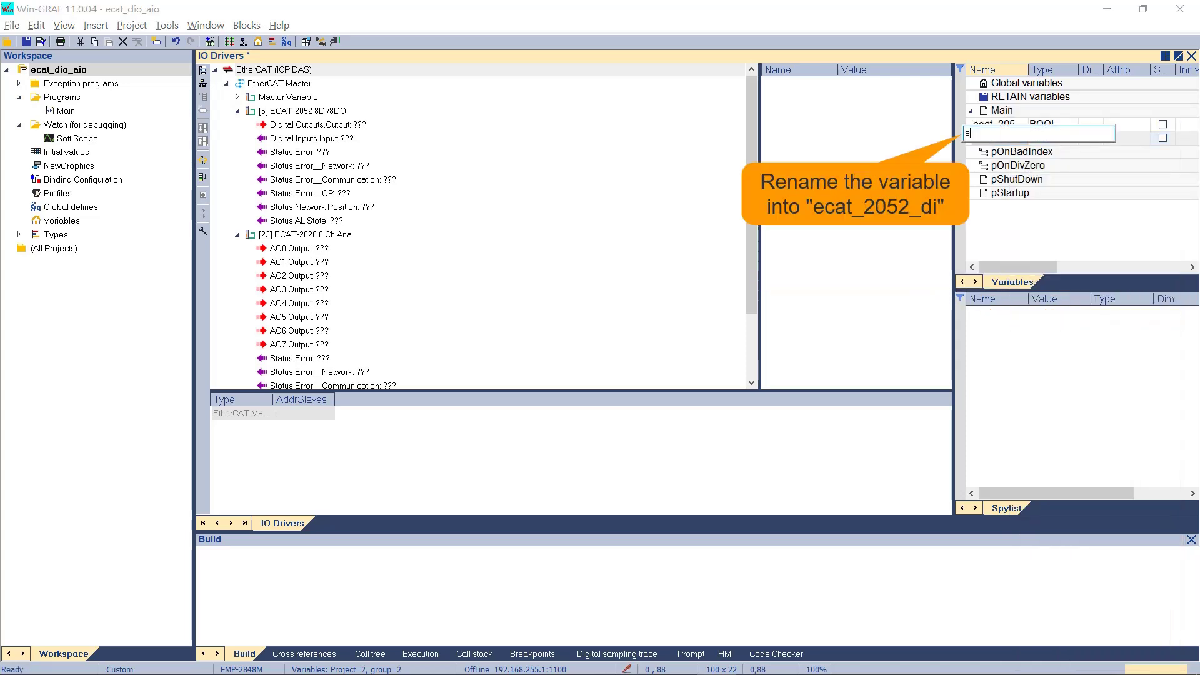
text(cat_2052_di)
key(Return)
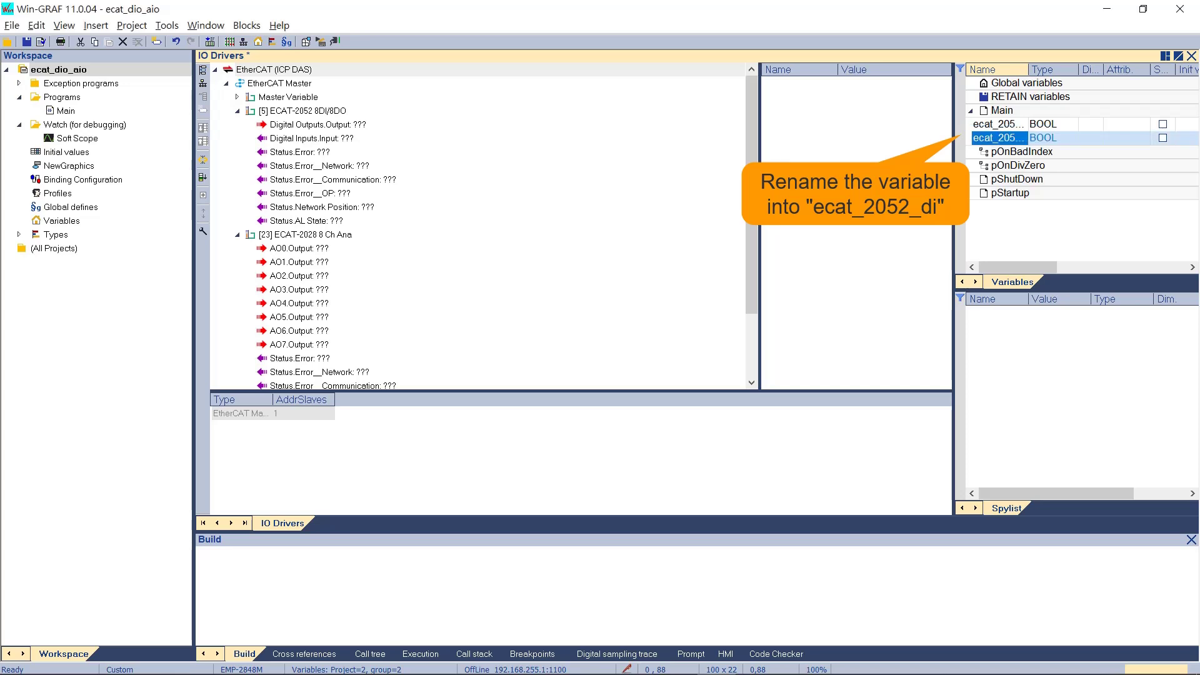
right_click(1008, 109)
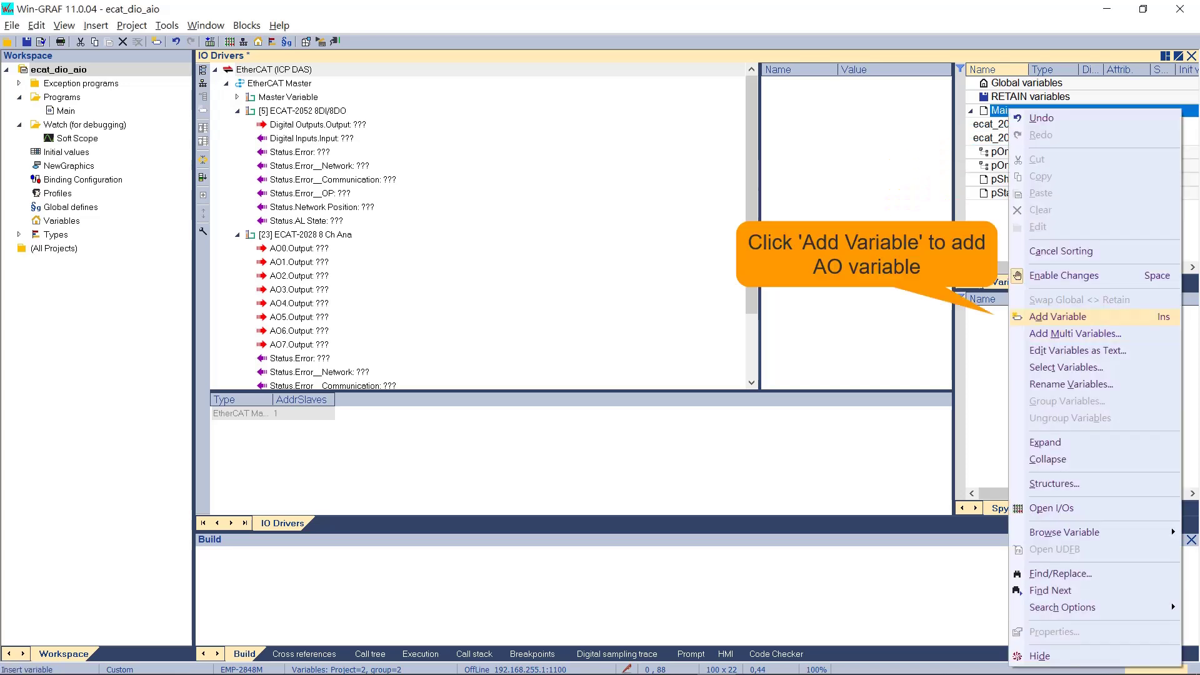
click(1057, 317)
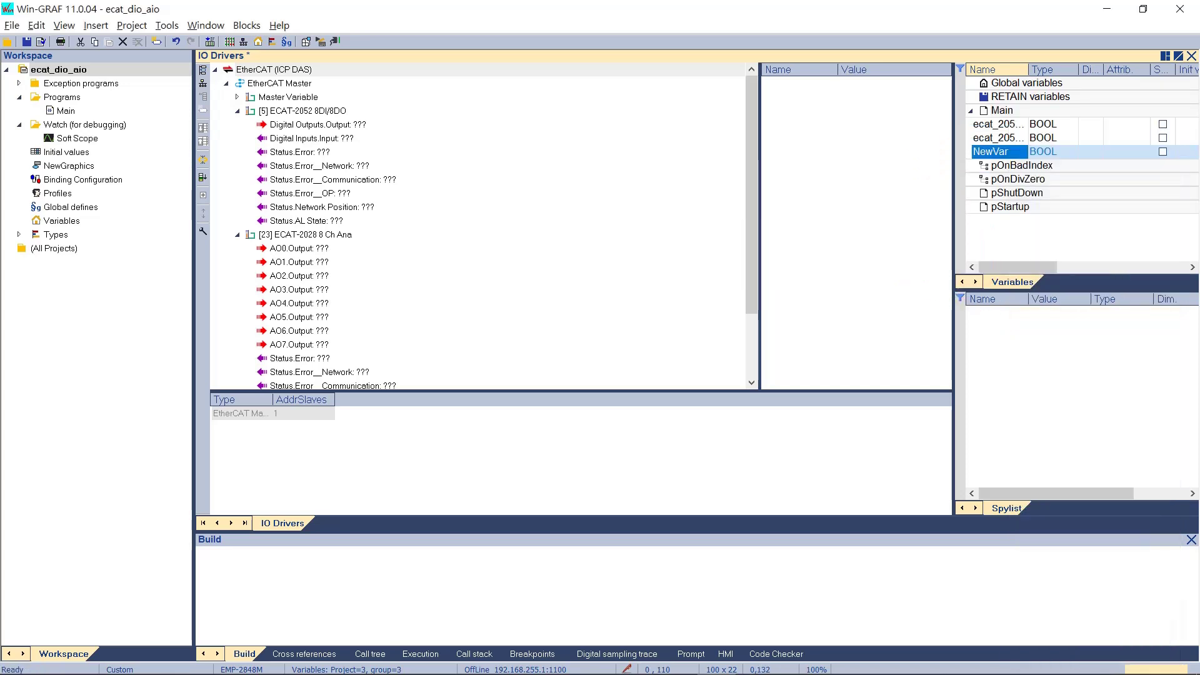
key(Return)
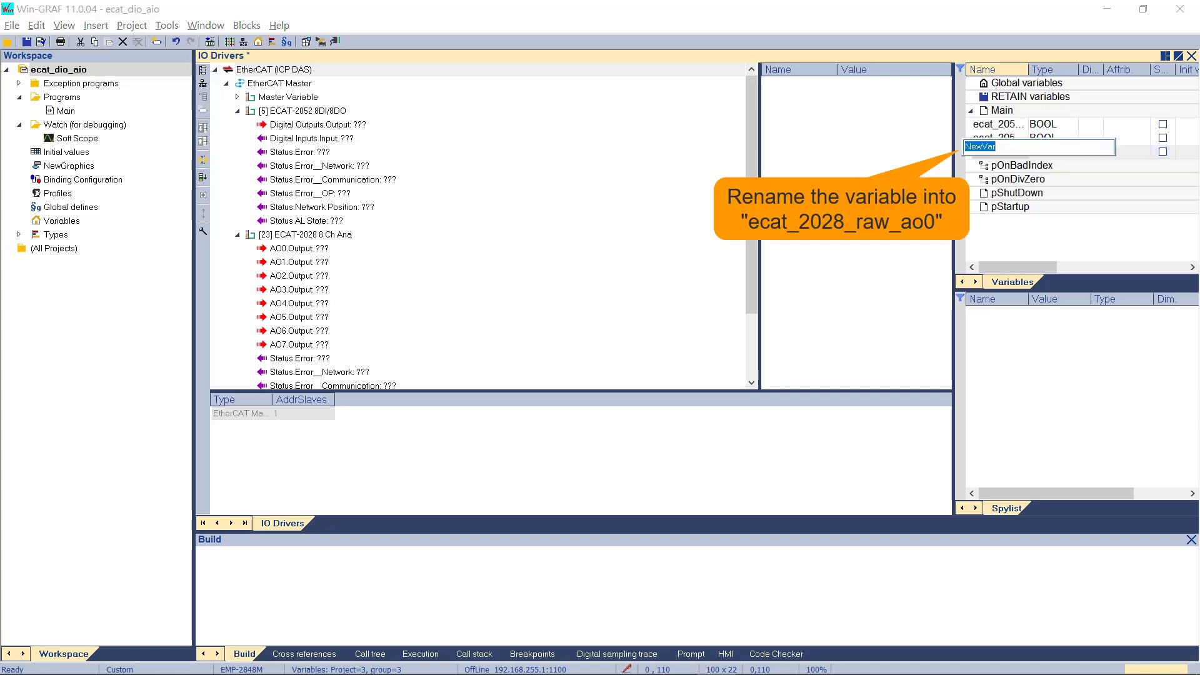
text(ecat_2028_raw_ao0)
key(Return)
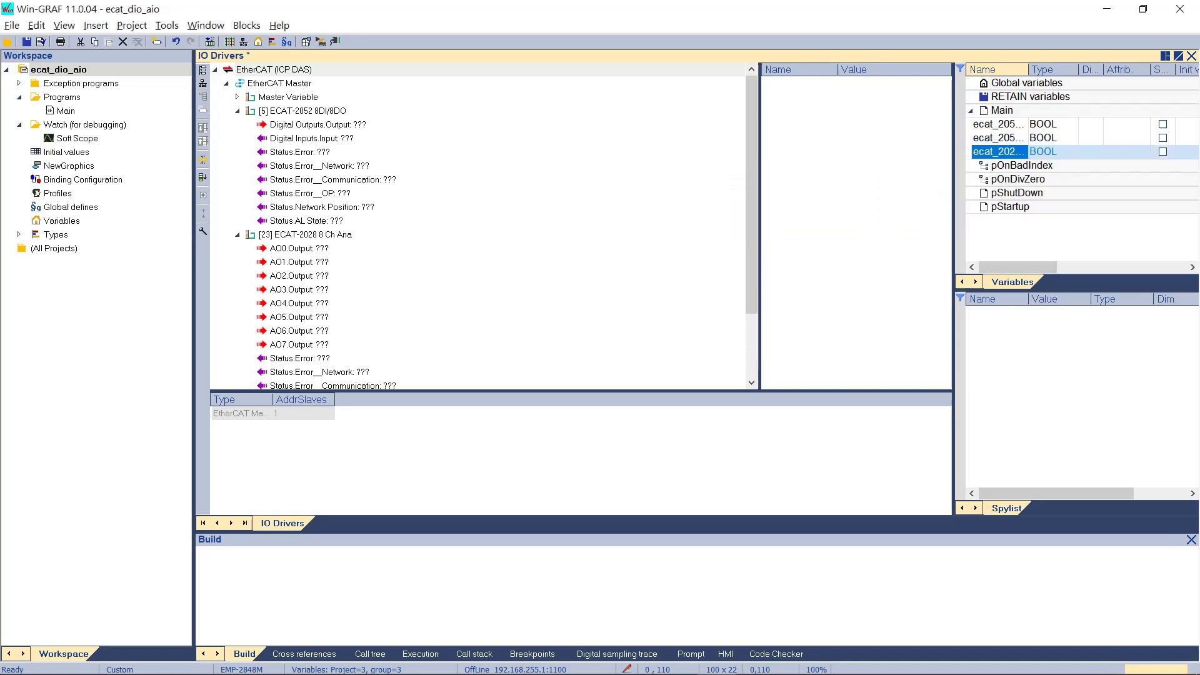
- Insert bit field type BF_DIO with base type BYTE, then close the Bit Fields editor
click(19, 235)
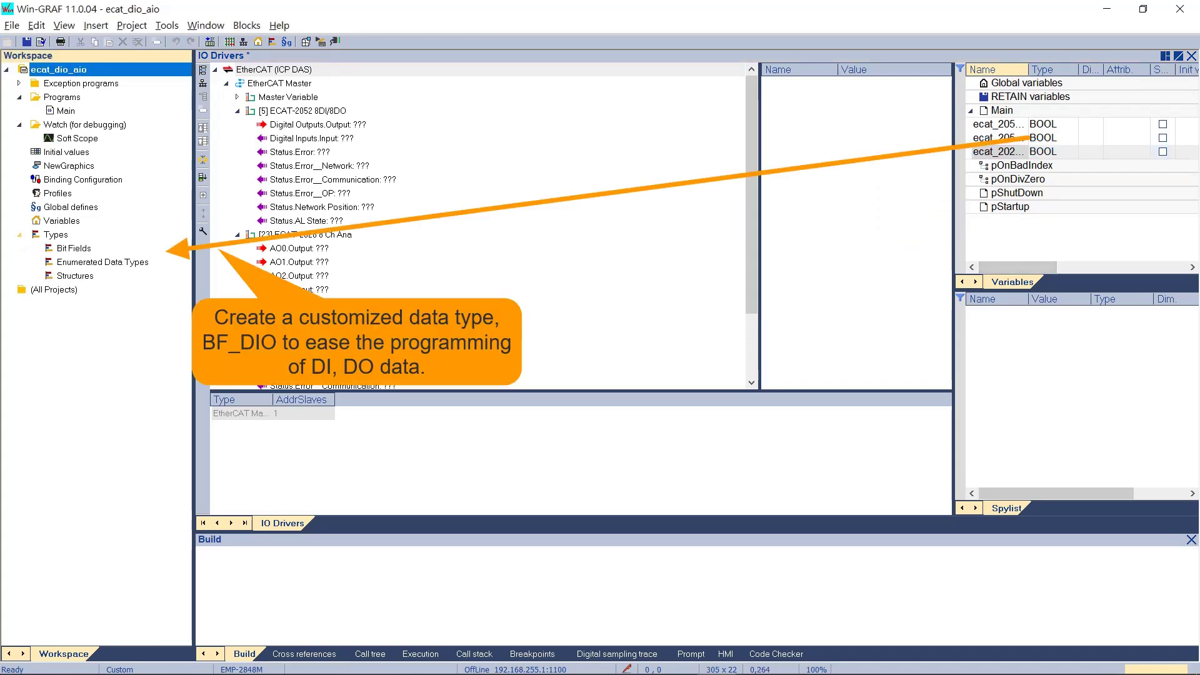
click(74, 248)
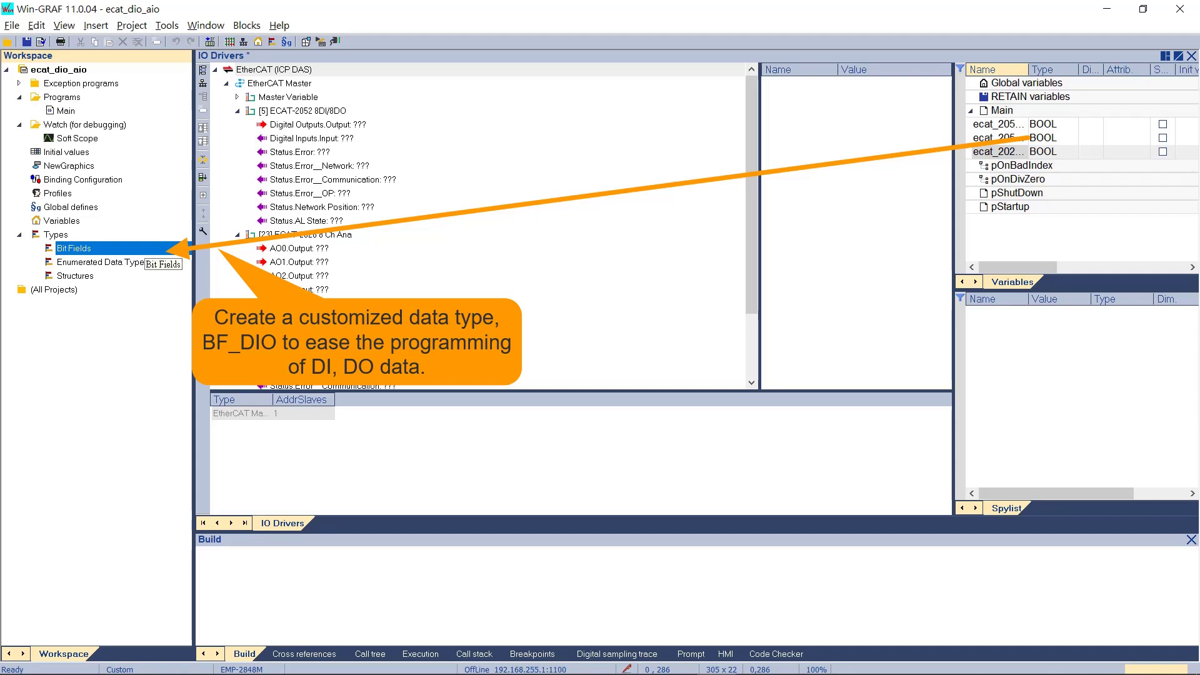
double_click(74, 248)
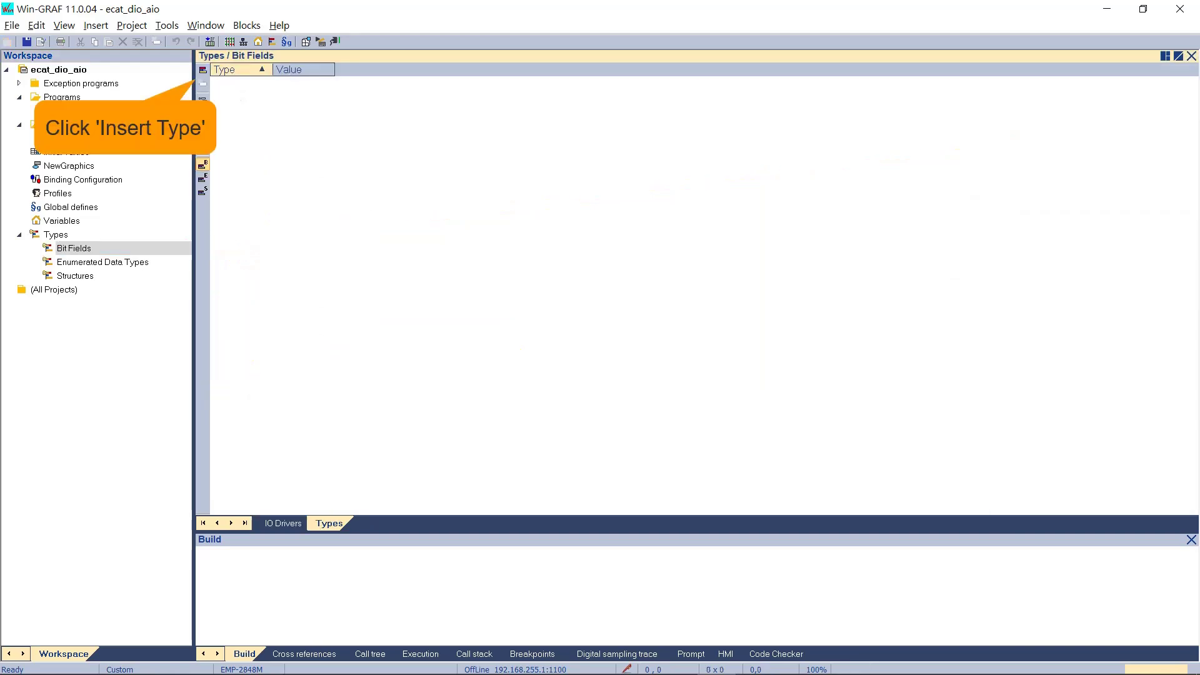
click(203, 69)
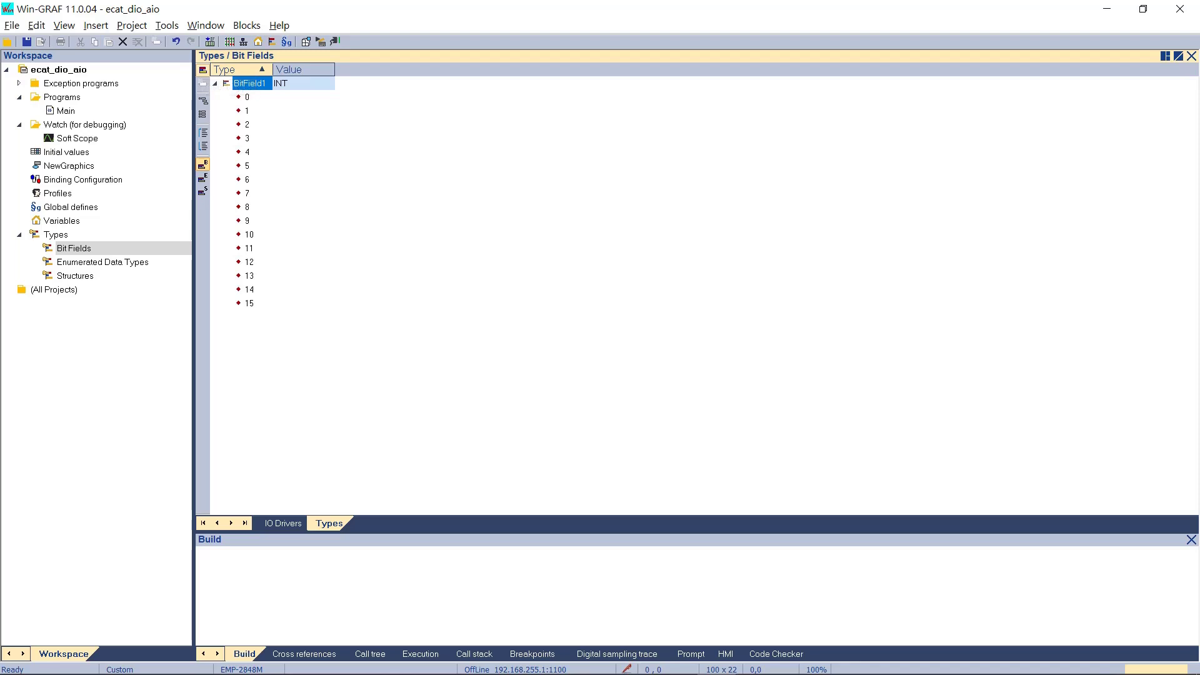
double_click(294, 83)
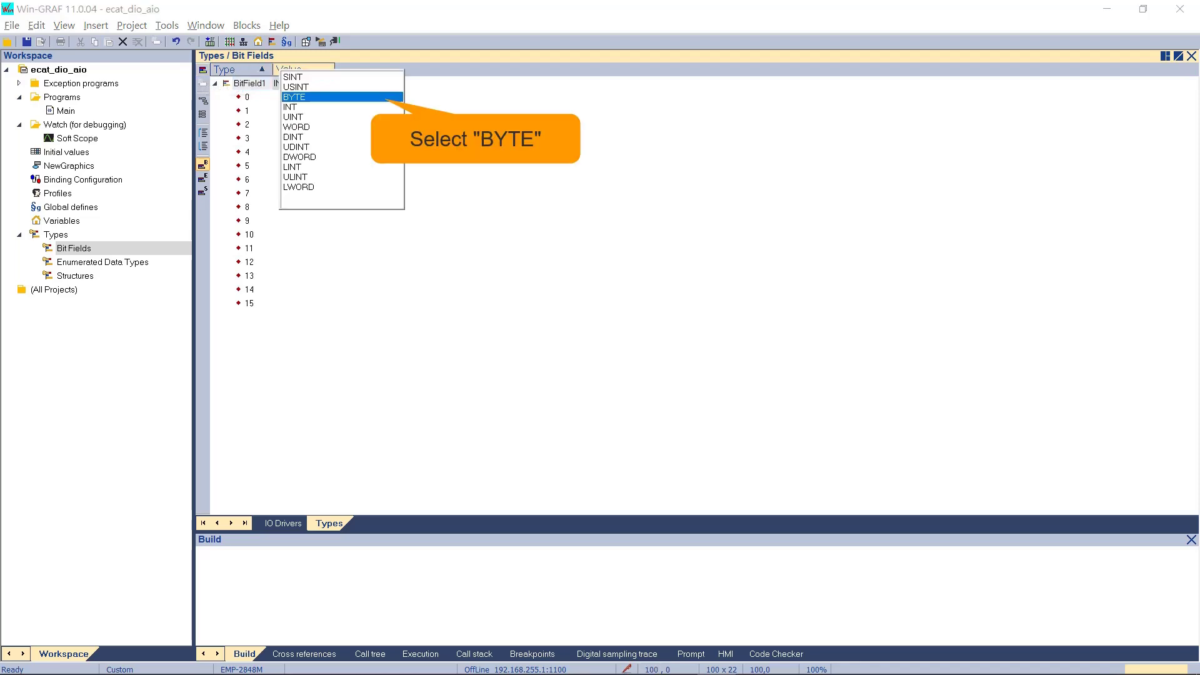
key(Return)
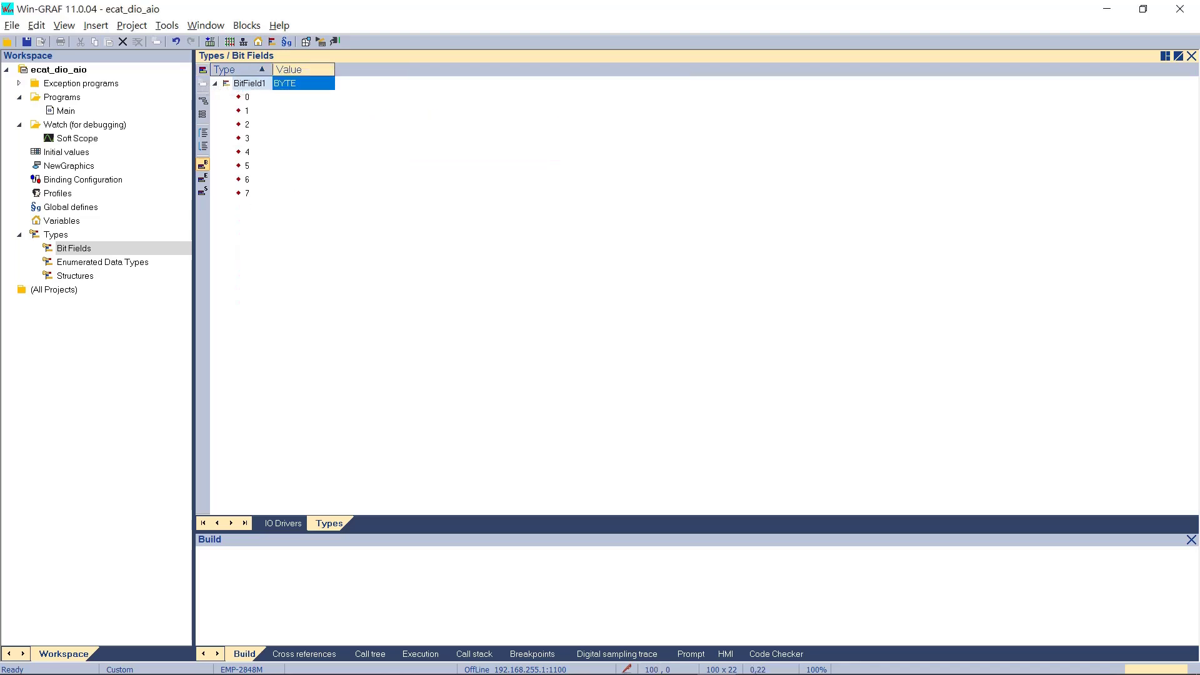
double_click(249, 83)
text(BF)
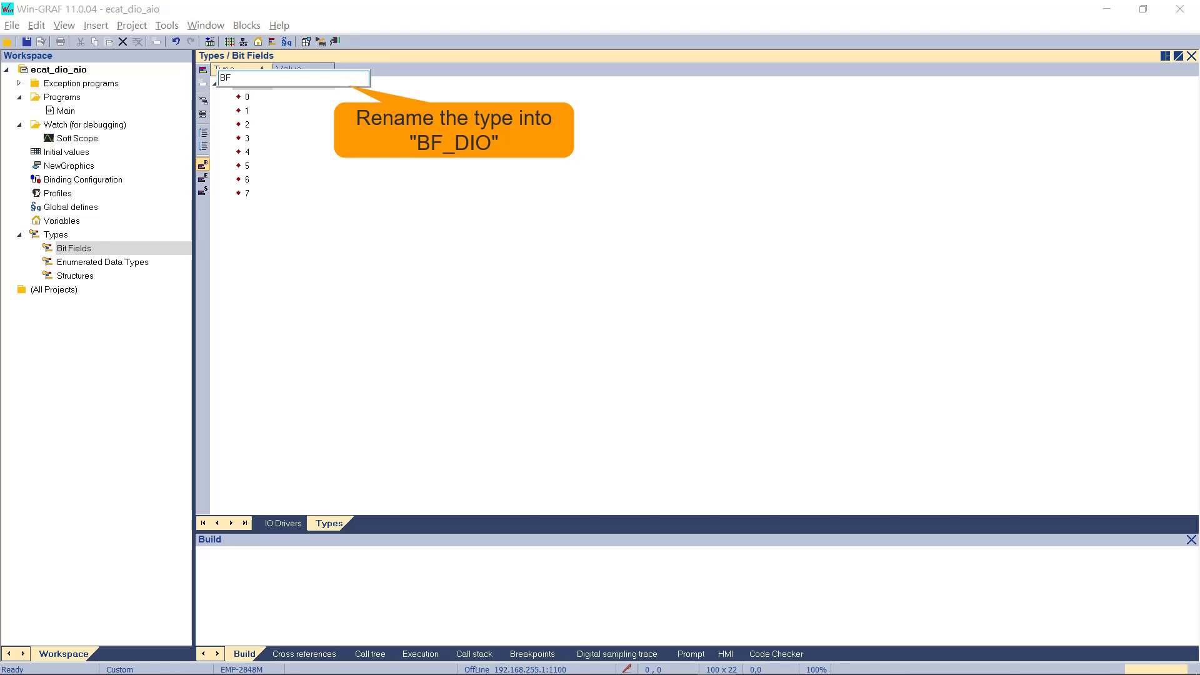
text(_DIO)
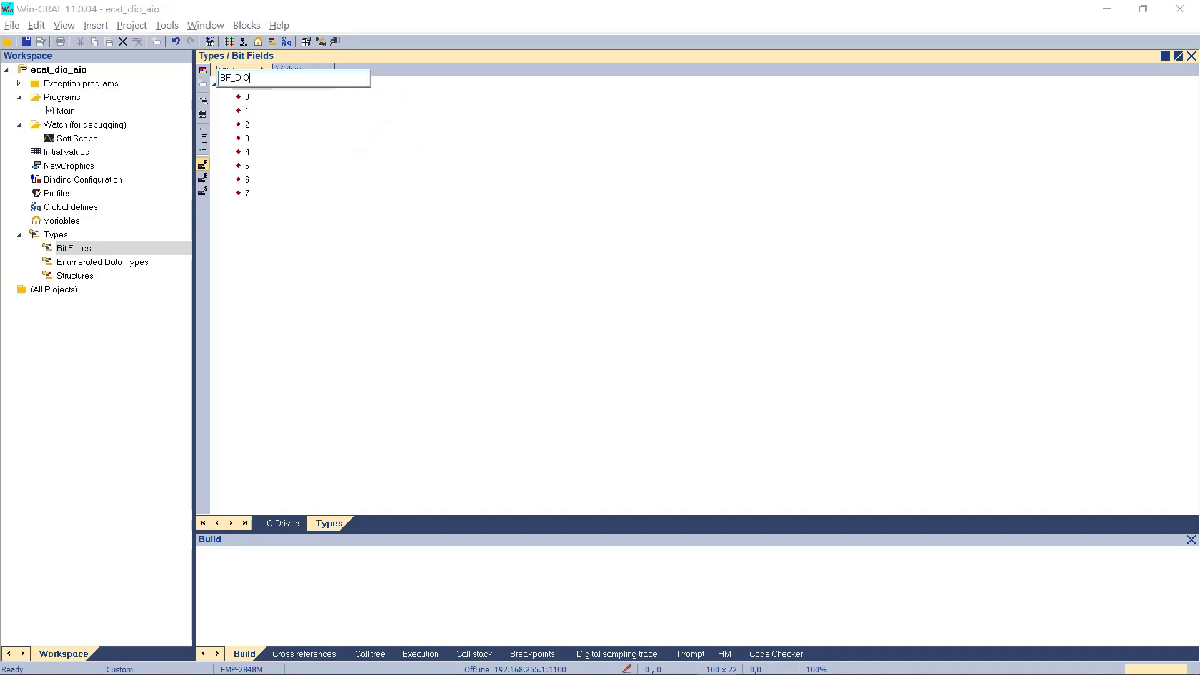
key(Return)
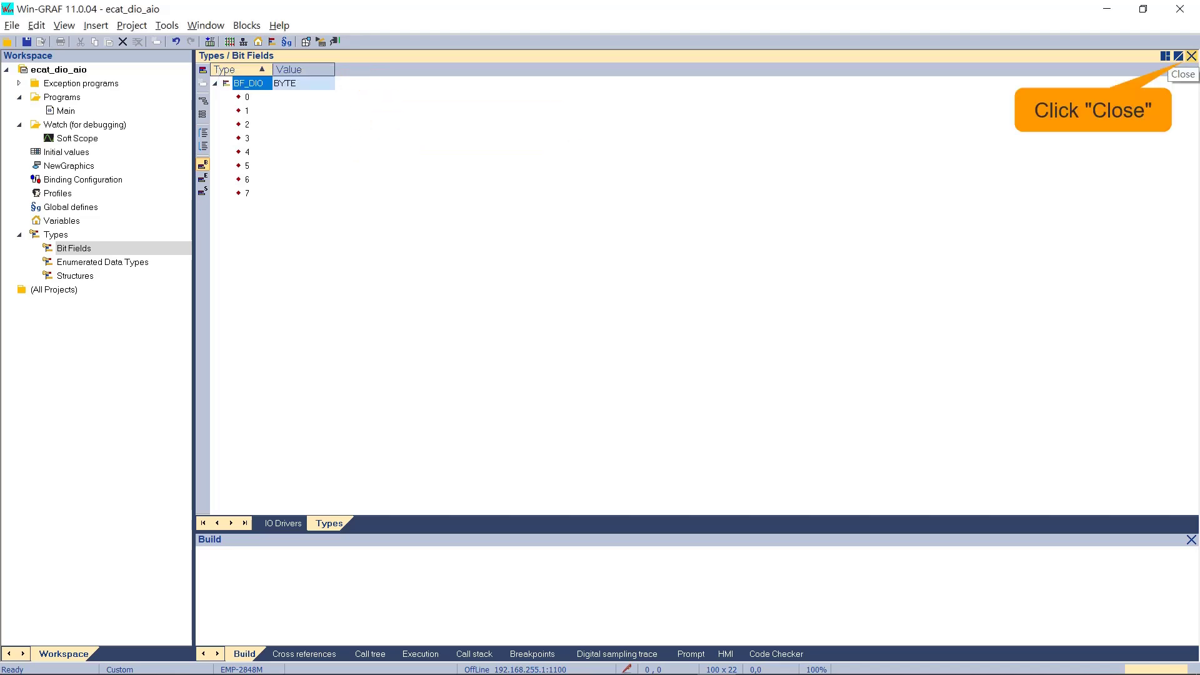
click(1192, 56)
click(1053, 124)
click(1053, 124)
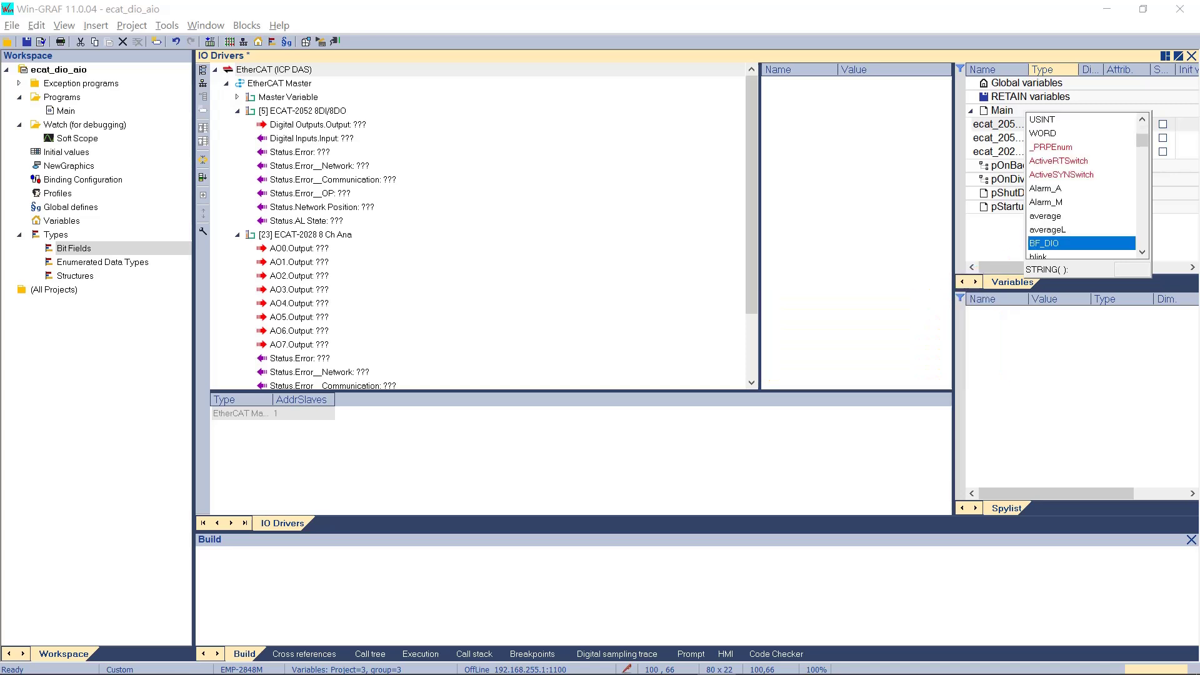
- Type ecat_2052_do and ecat_2052_di as BF_DIO and ecat_2028_raw_ao0 as INT
key(Return)
click(1053, 138)
click(1054, 138)
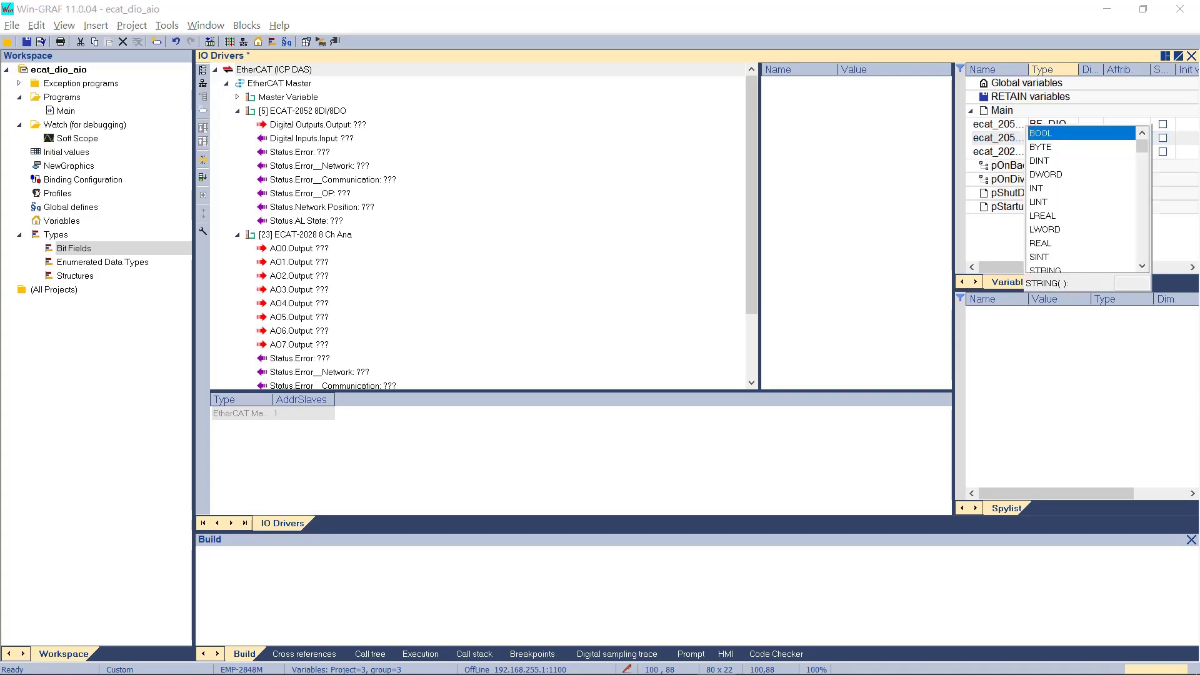
key(b)
key(b)
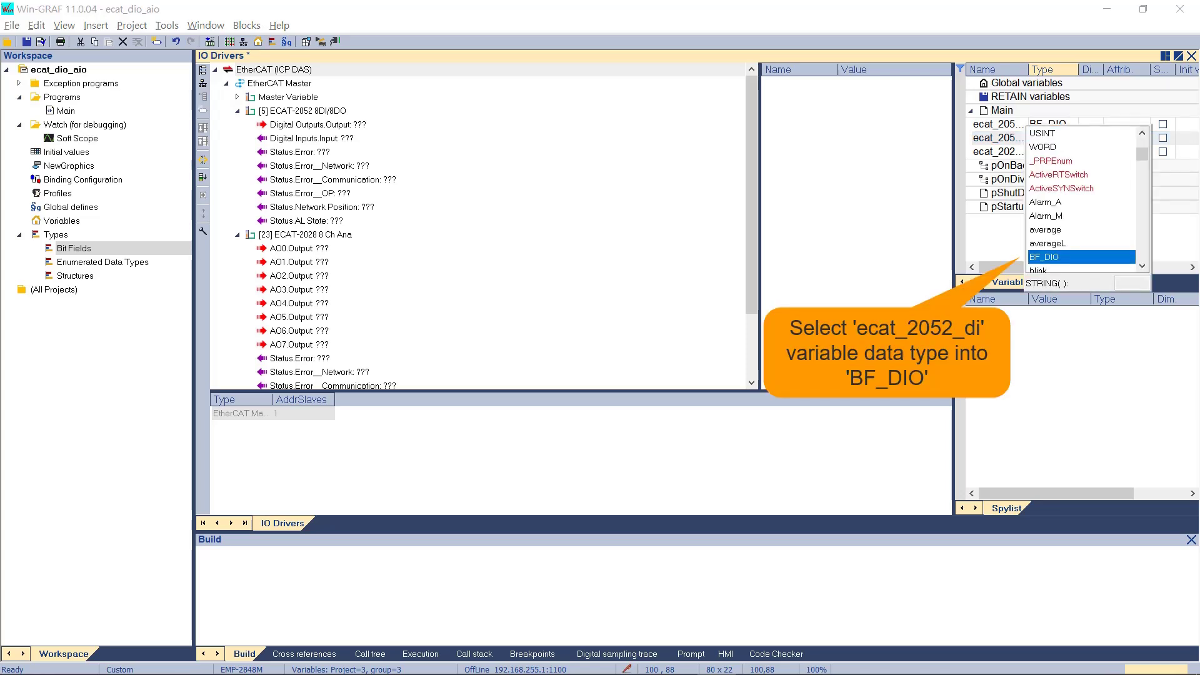
key(Return)
double_click(1053, 151)
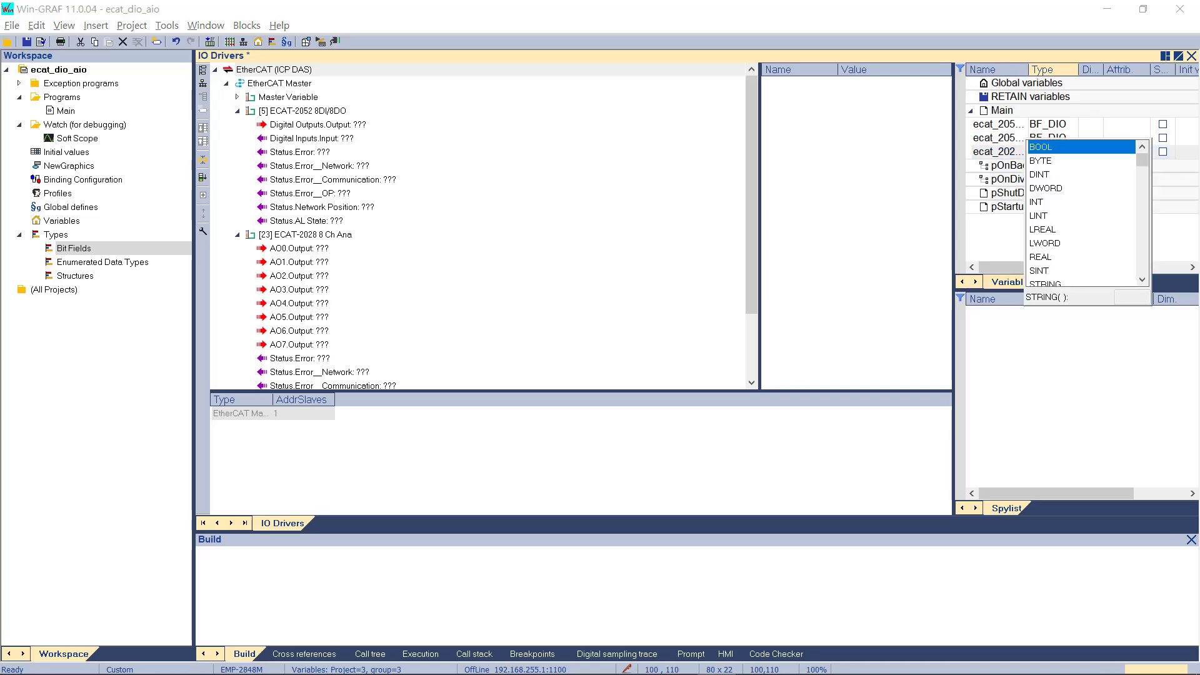
key(i)
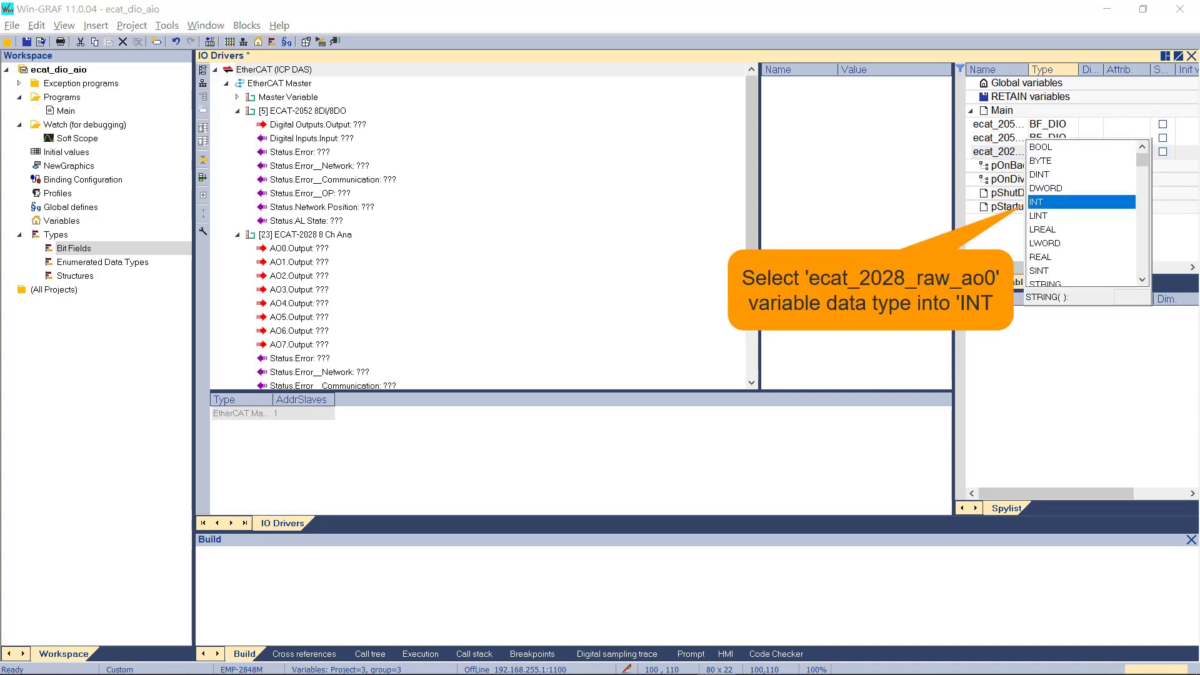
key(Return)
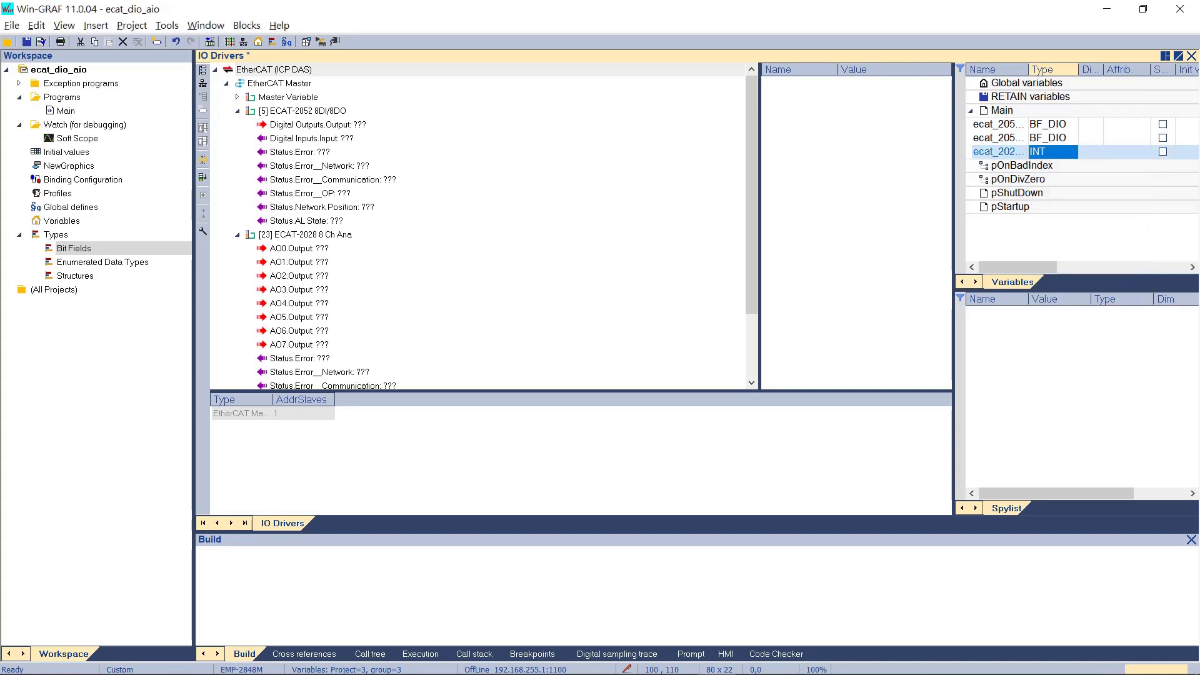
click(1000, 125)
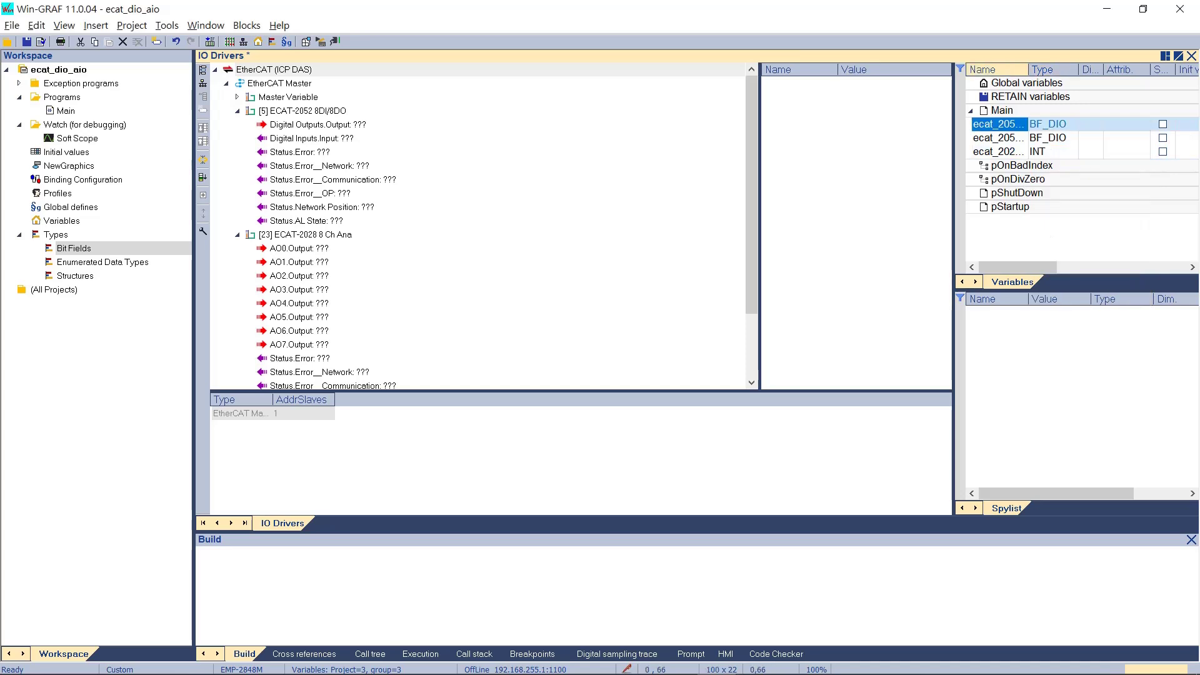
- Map ecat_2052_do, ecat_2052_di, ecat_2028_raw_ao0 to Digital Outputs.Output, Digital Inputs.Input, AO0.Output; save changes
drag(1028, 70, 1092, 69)
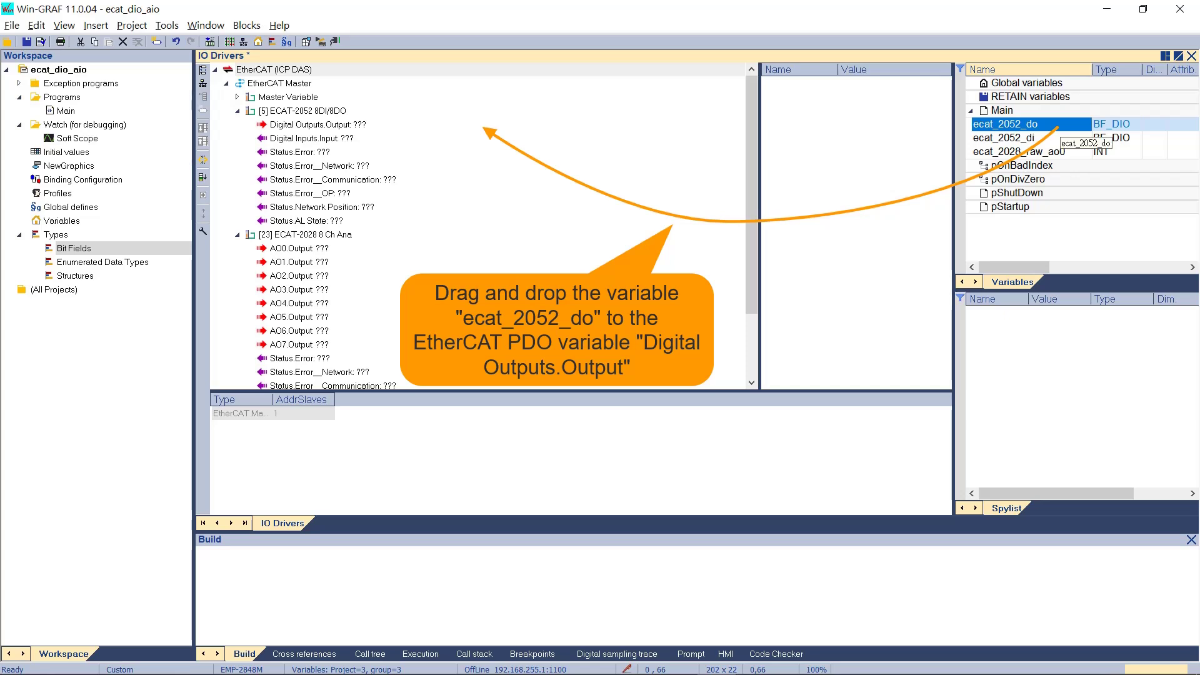
drag(1056, 128, 488, 125)
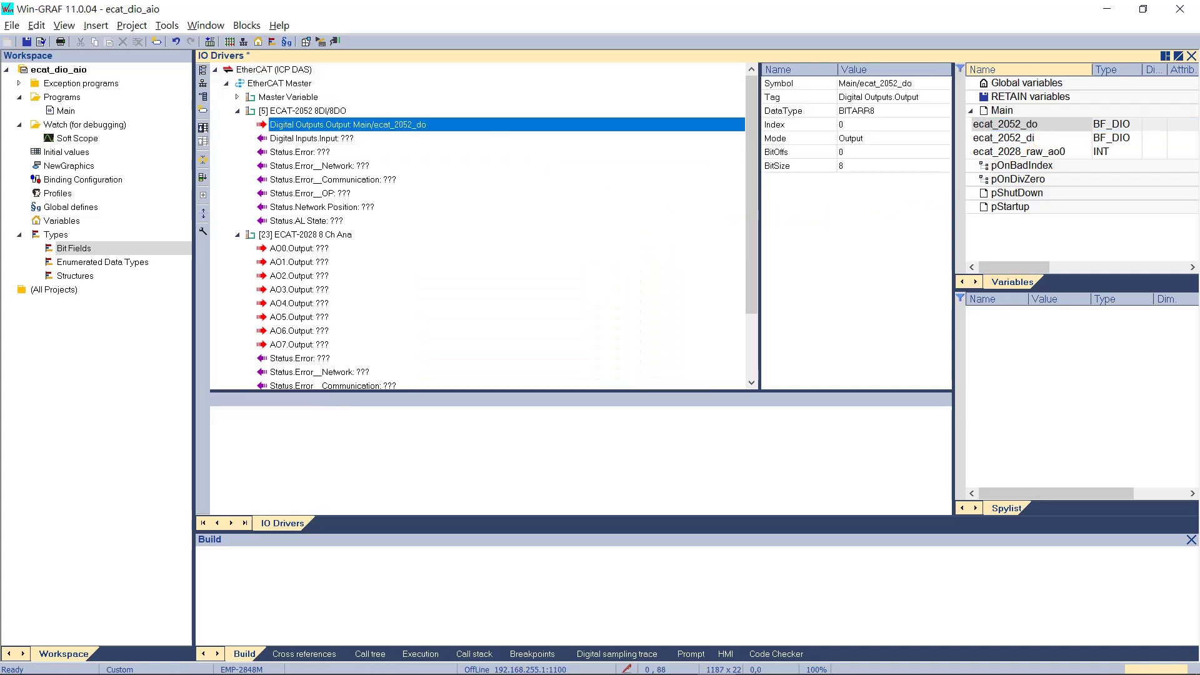
click(1034, 139)
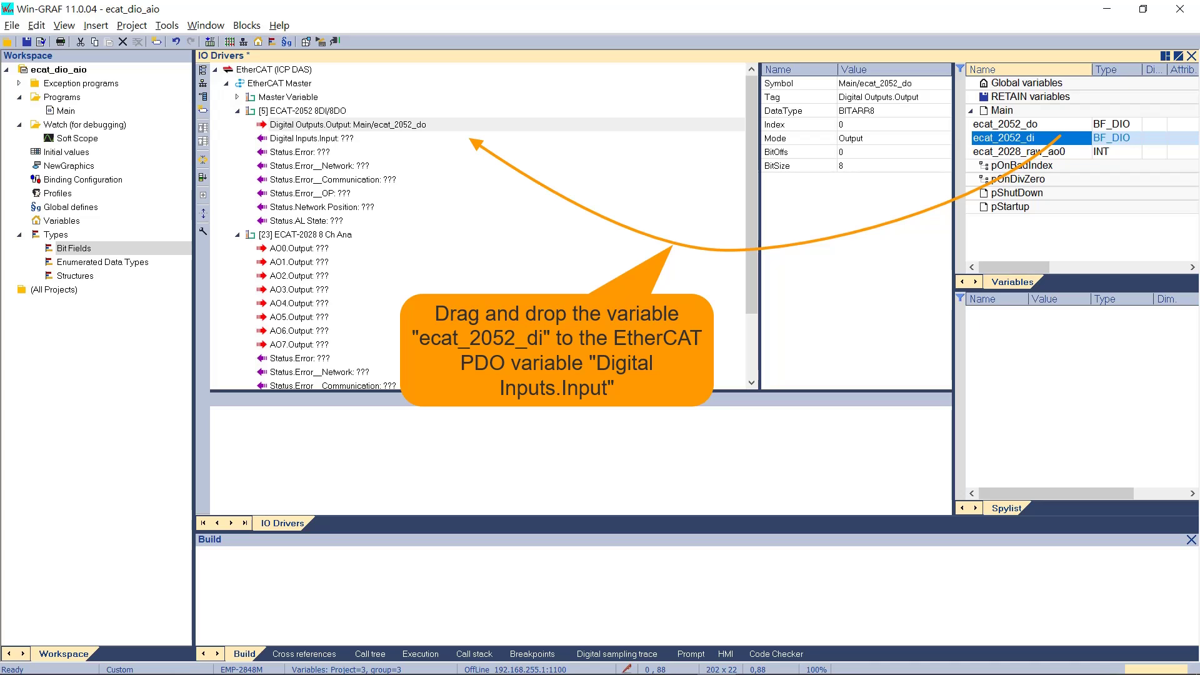
drag(1034, 138, 337, 139)
click(1019, 152)
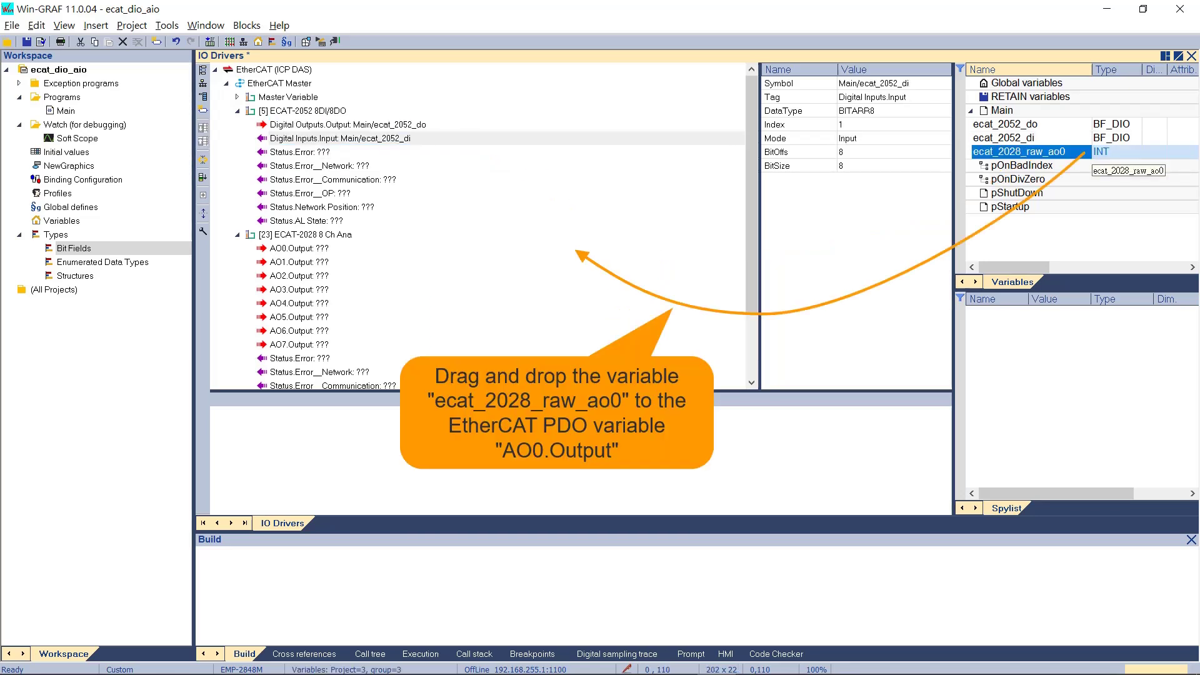
drag(1032, 152, 337, 249)
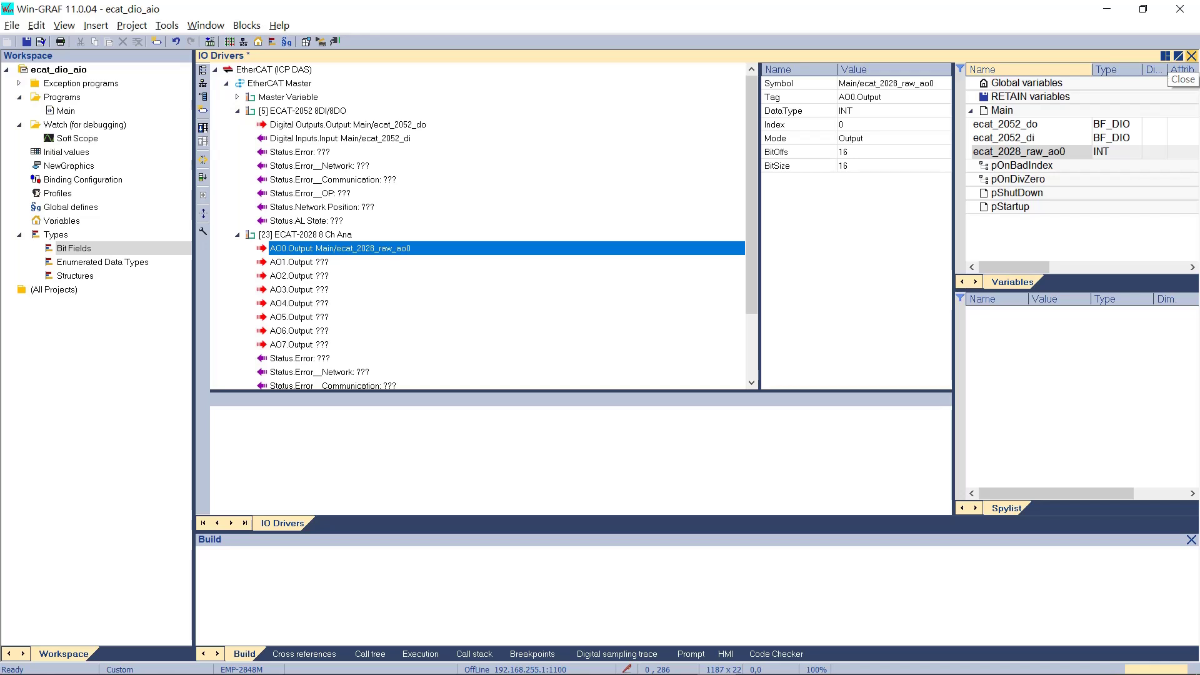
click(1192, 56)
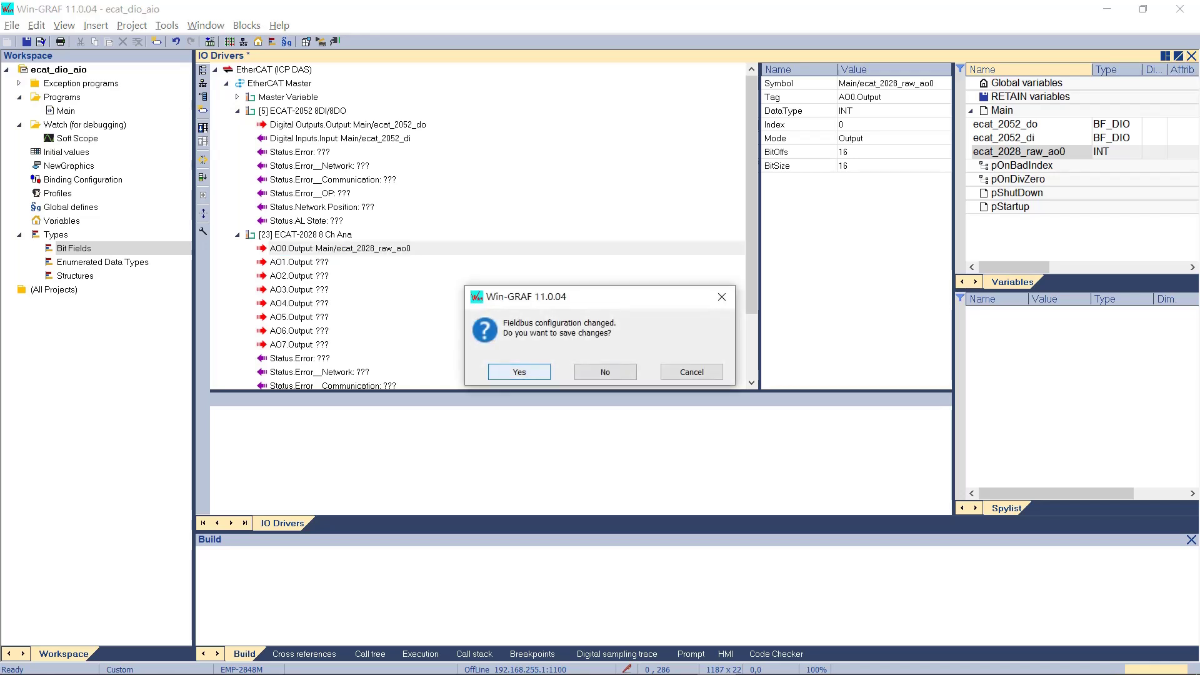
click(520, 372)
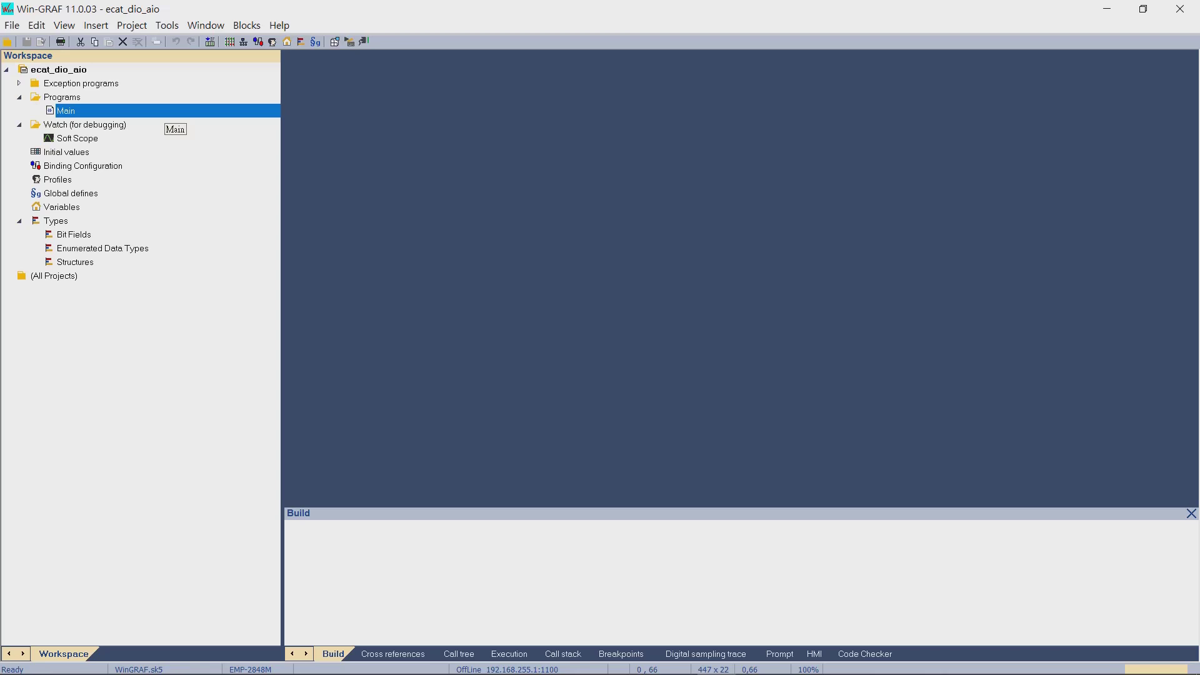
- Put an ecat_2052_di contact and a BLINK block with a 250MS cycle on rung R1
key(Return)
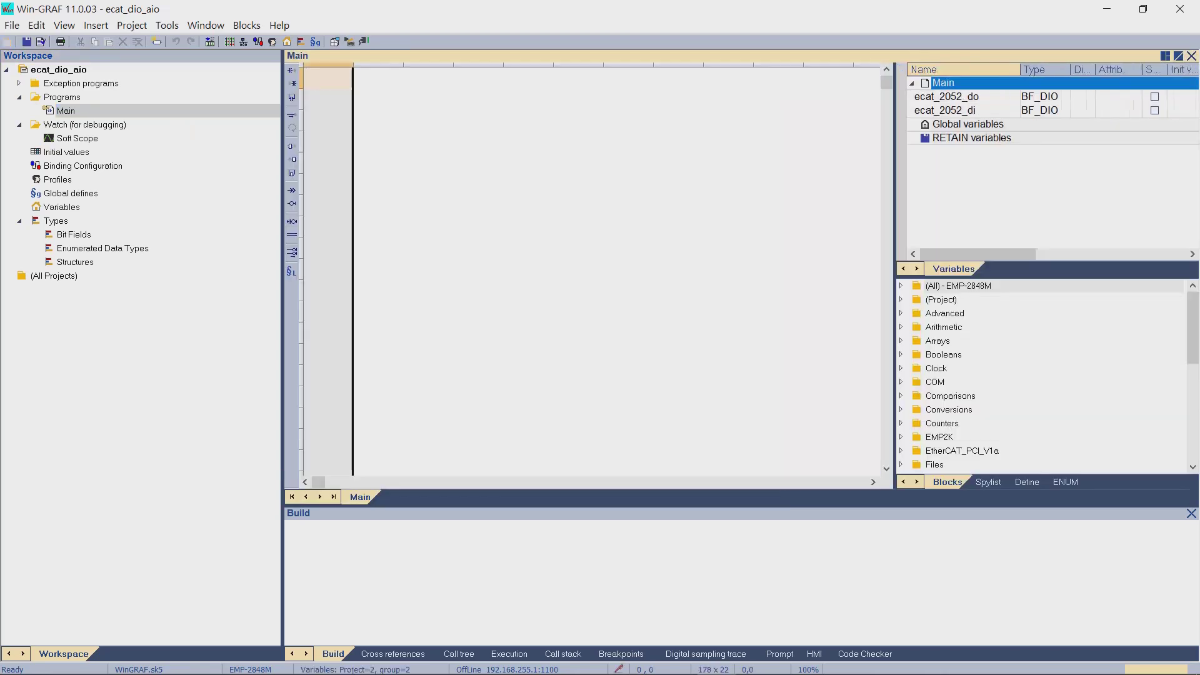
click(945, 110)
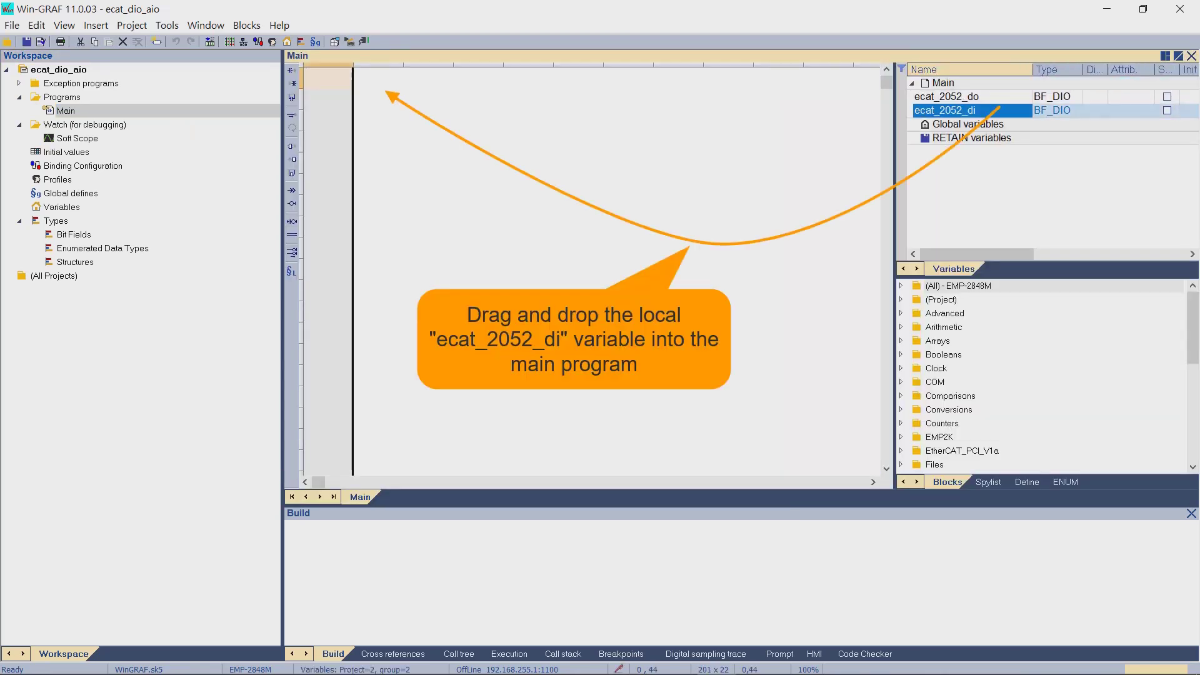
drag(945, 110, 378, 79)
click(901, 286)
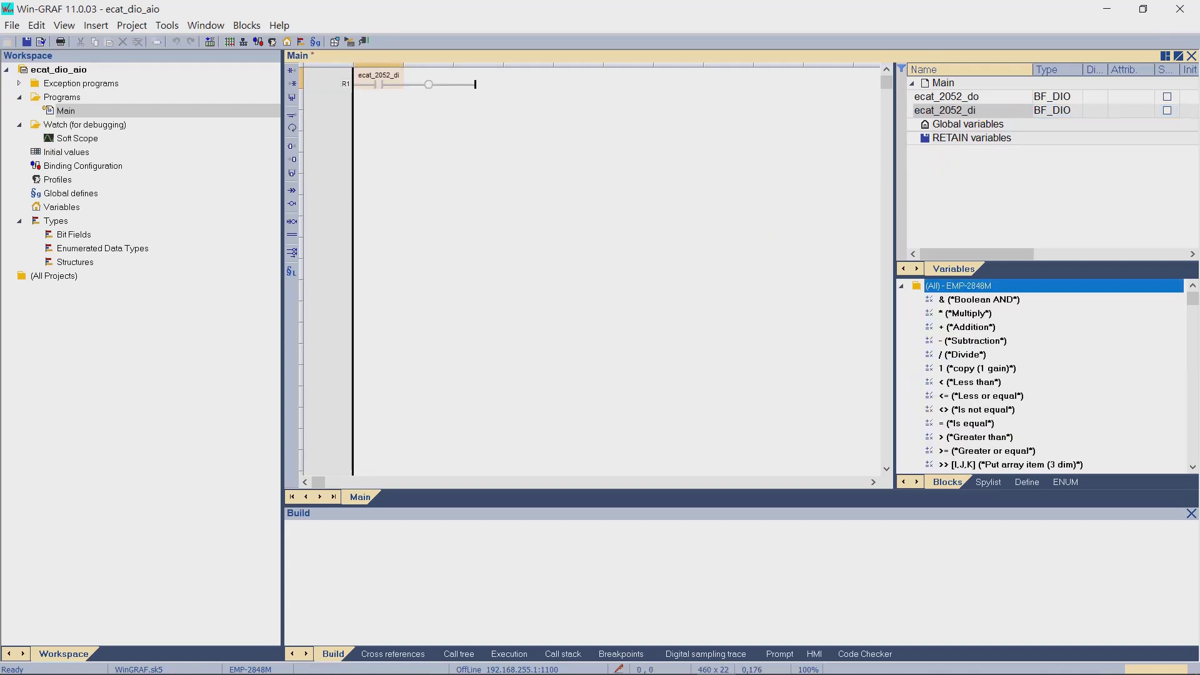
click(981, 396)
text(bl)
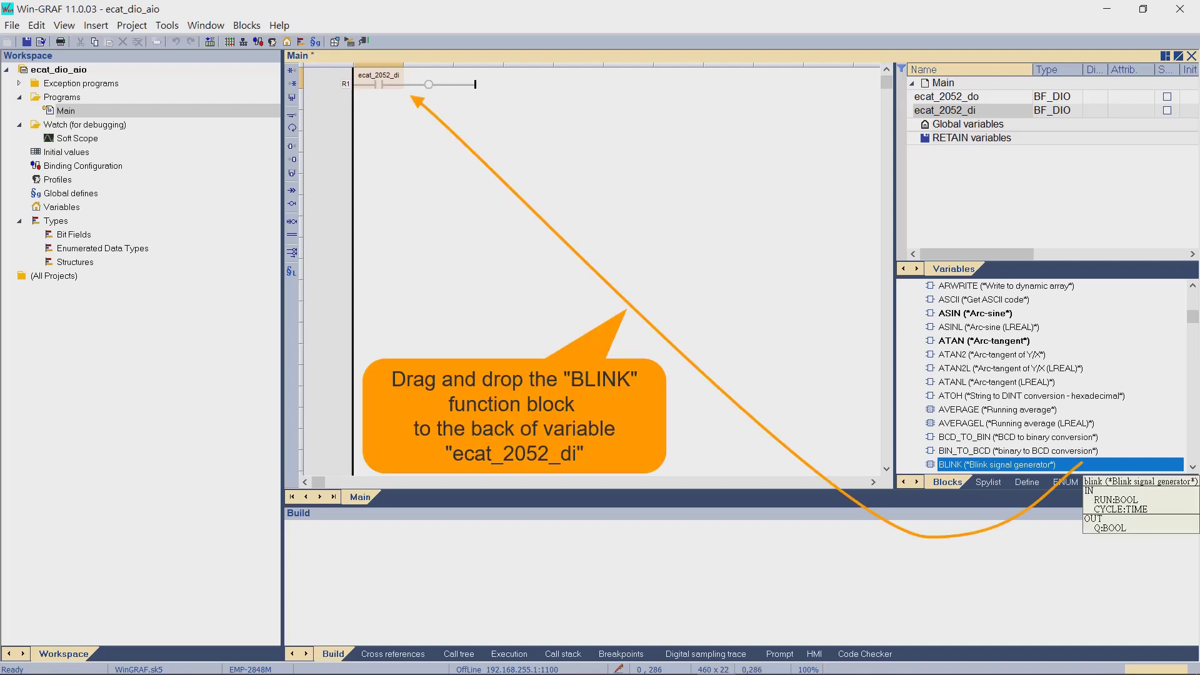
drag(997, 464, 407, 70)
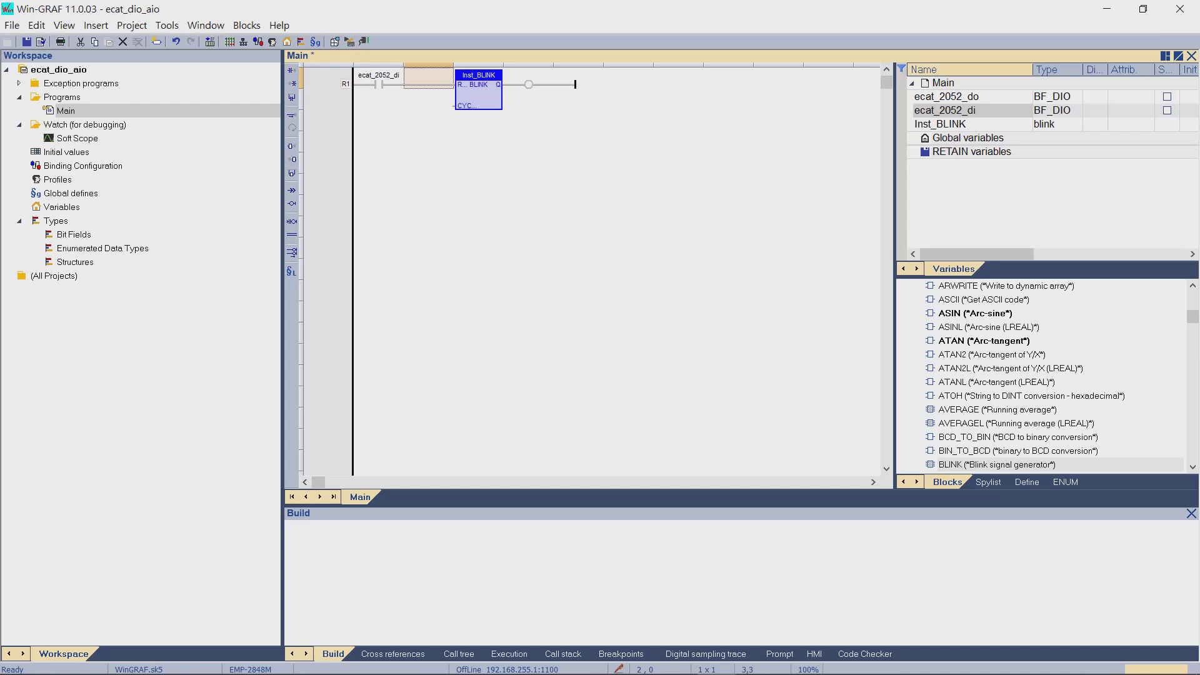
double_click(419, 98)
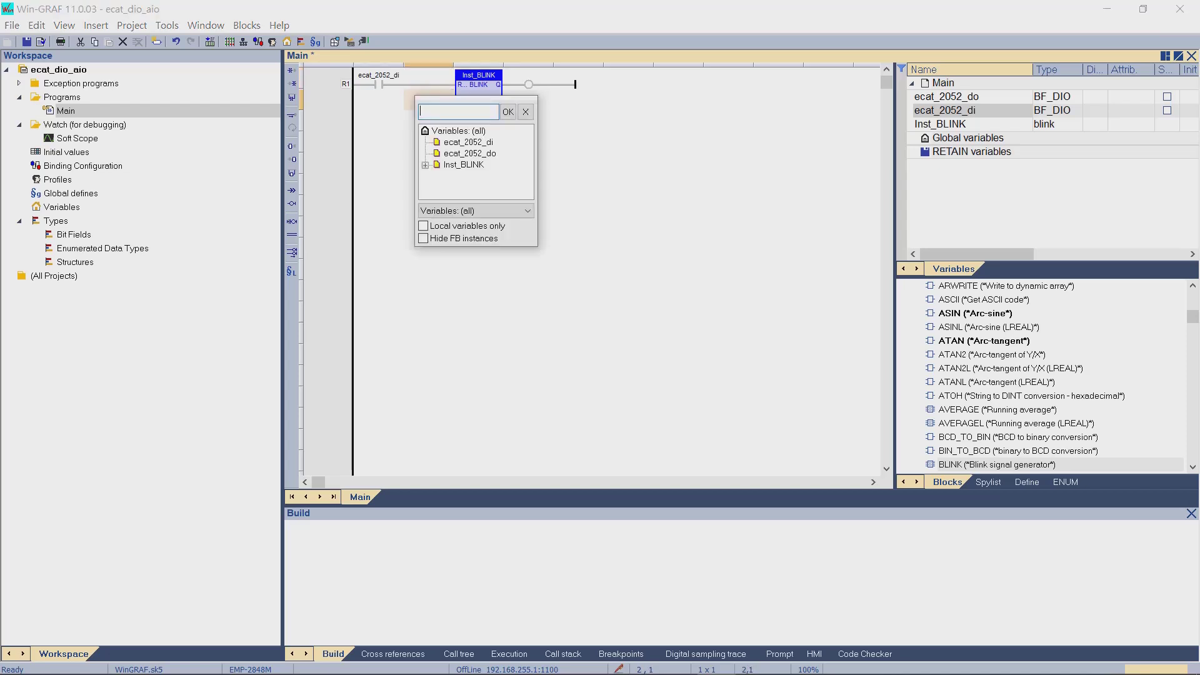
text(250)
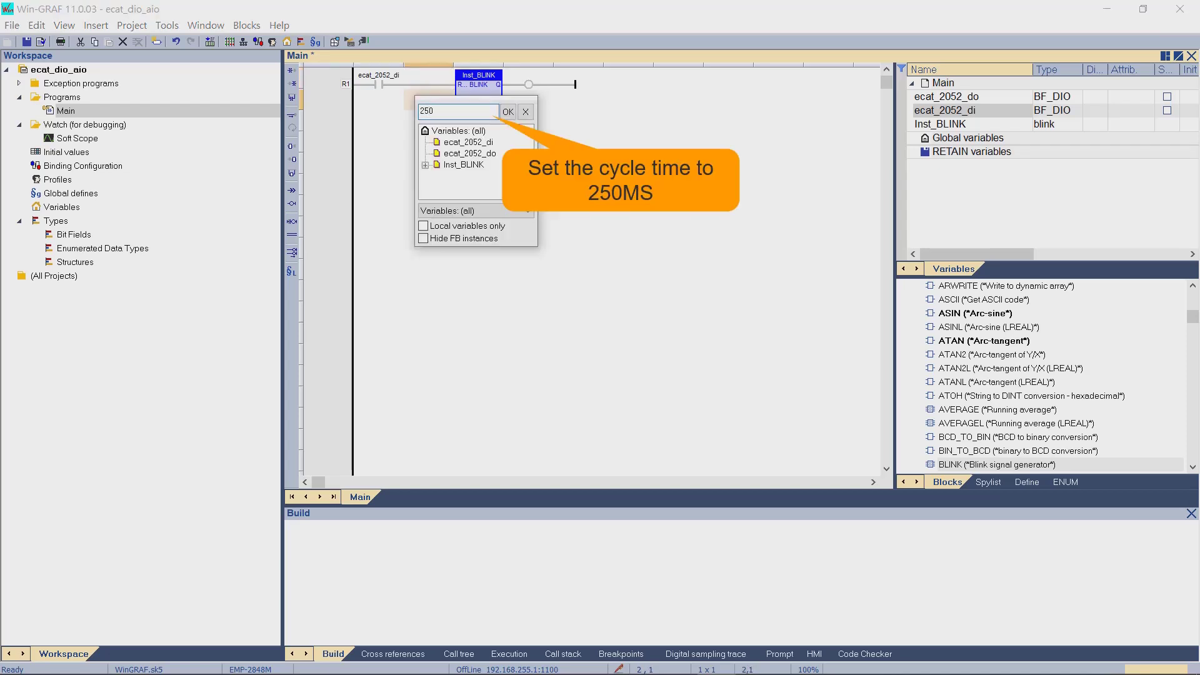
text(MS)
key(Return)
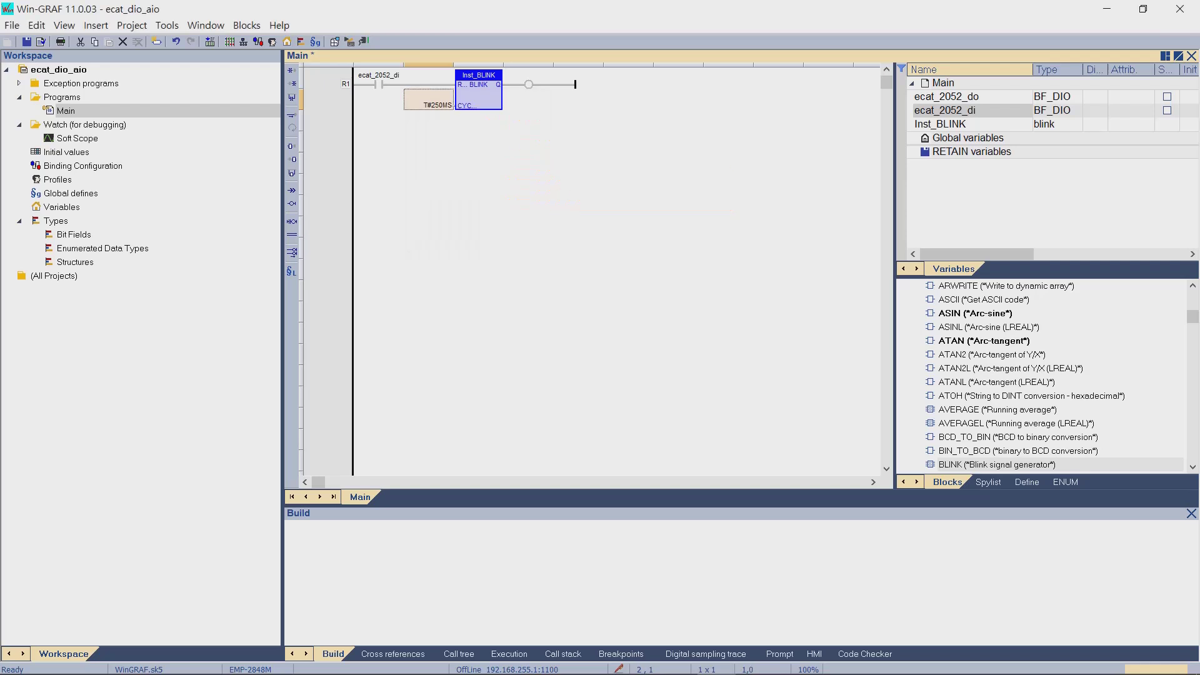
- Set R1's contact to ecat_2052_di.0 and its coil to ecat_2052_do.0
double_click(378, 84)
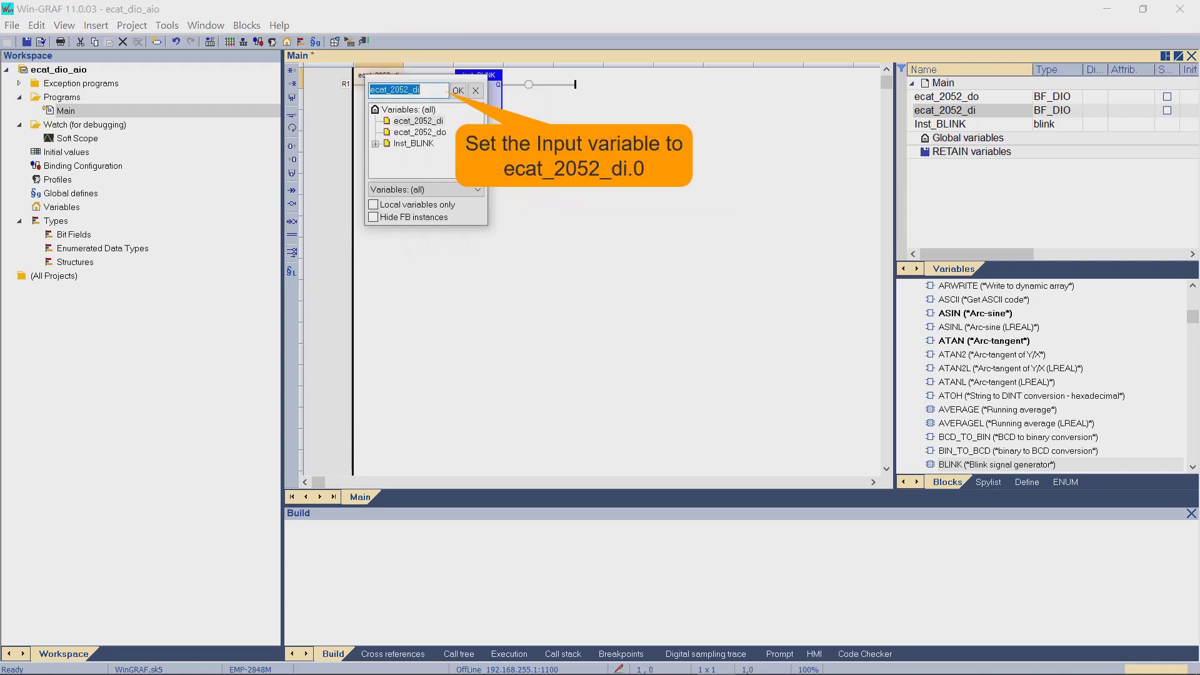
key(End)
text(.0)
click(458, 91)
double_click(529, 85)
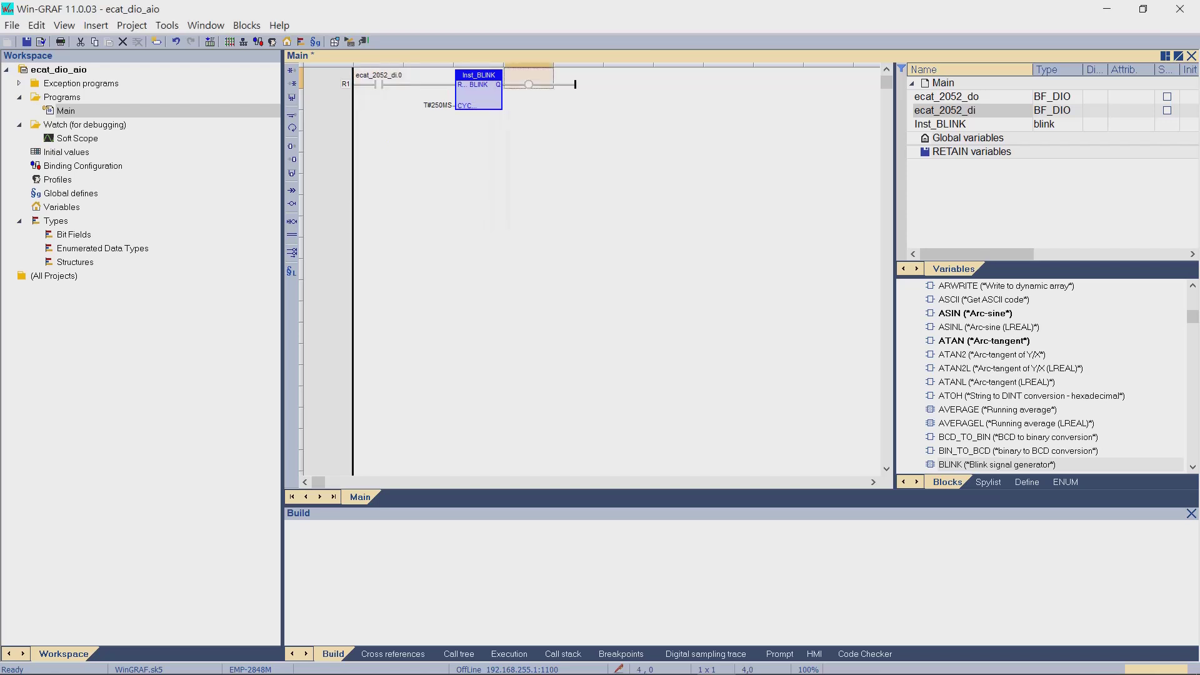
click(570, 133)
click(581, 91)
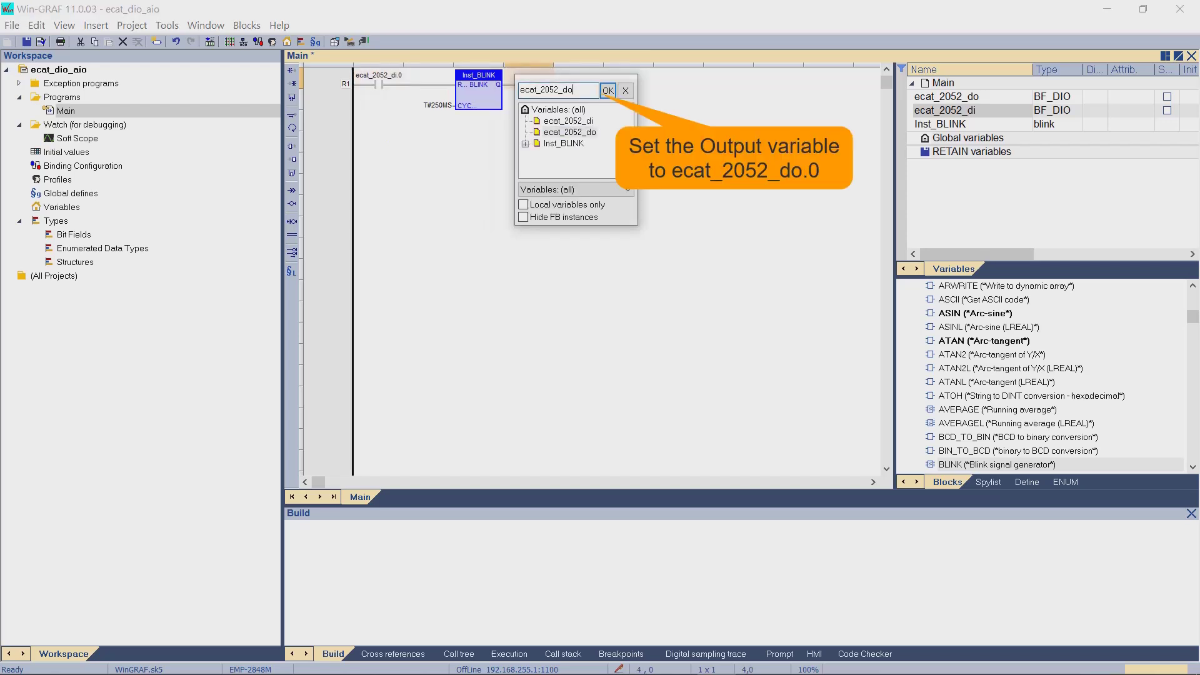
text(0)
key(Return)
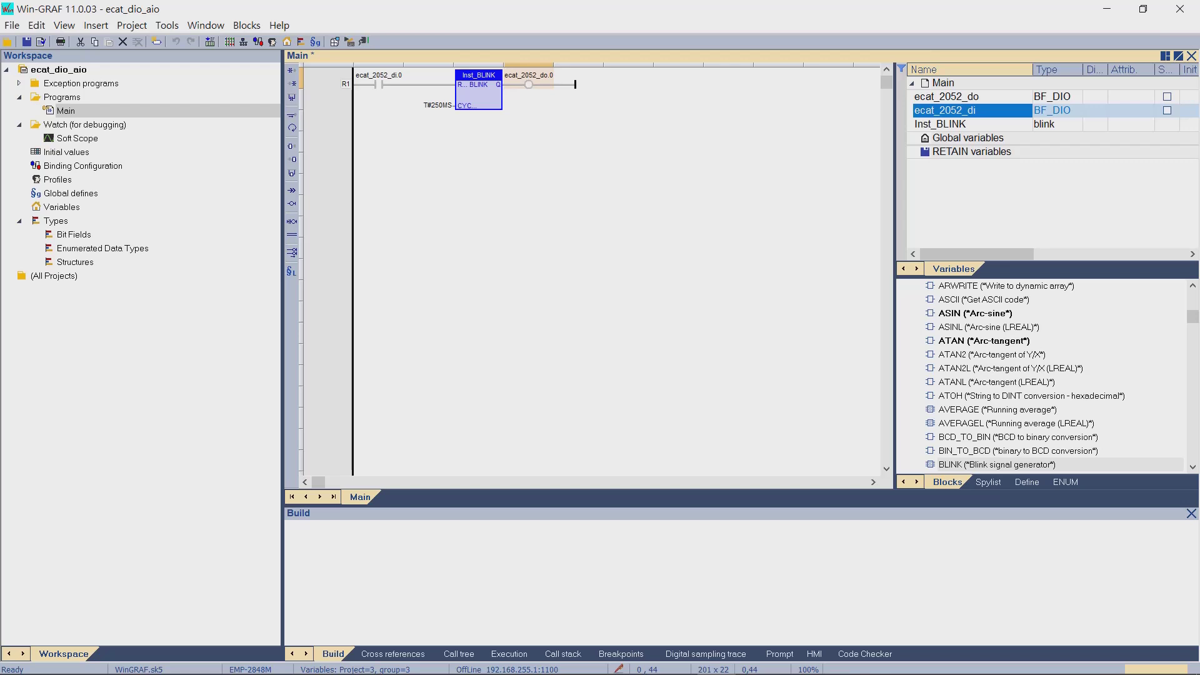
- Start rung R2 with an ecat_2052_di contact and a BLINK block cycling at 500MS
drag(956, 111, 379, 122)
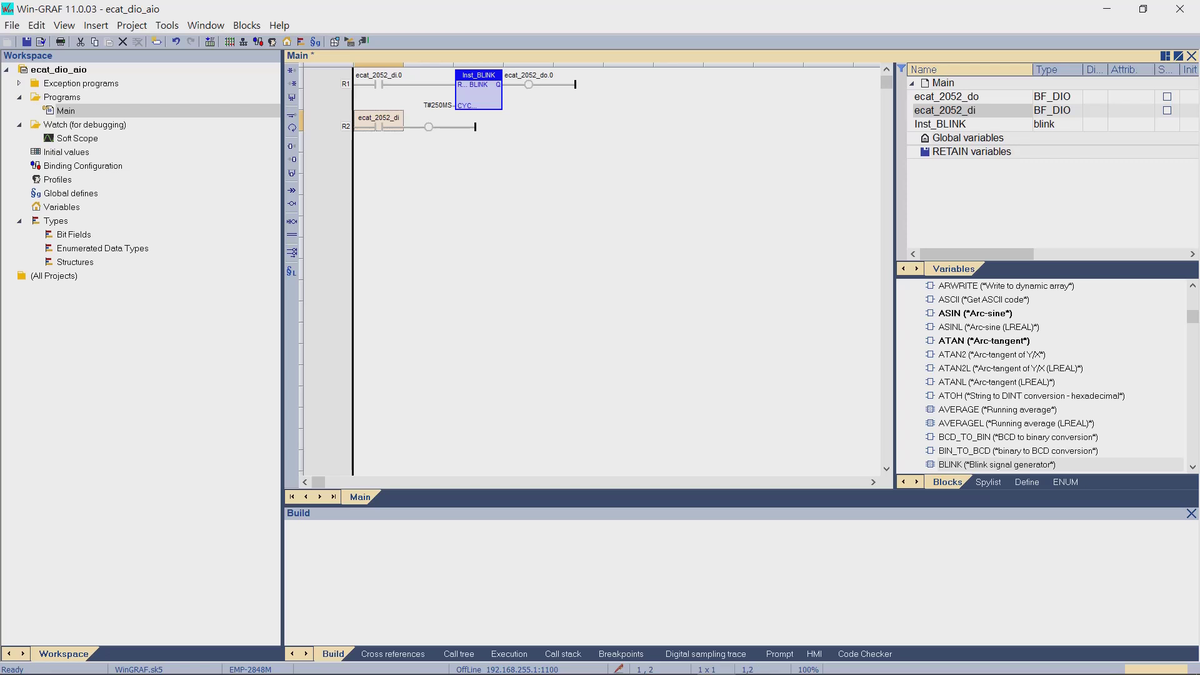
drag(998, 464, 429, 122)
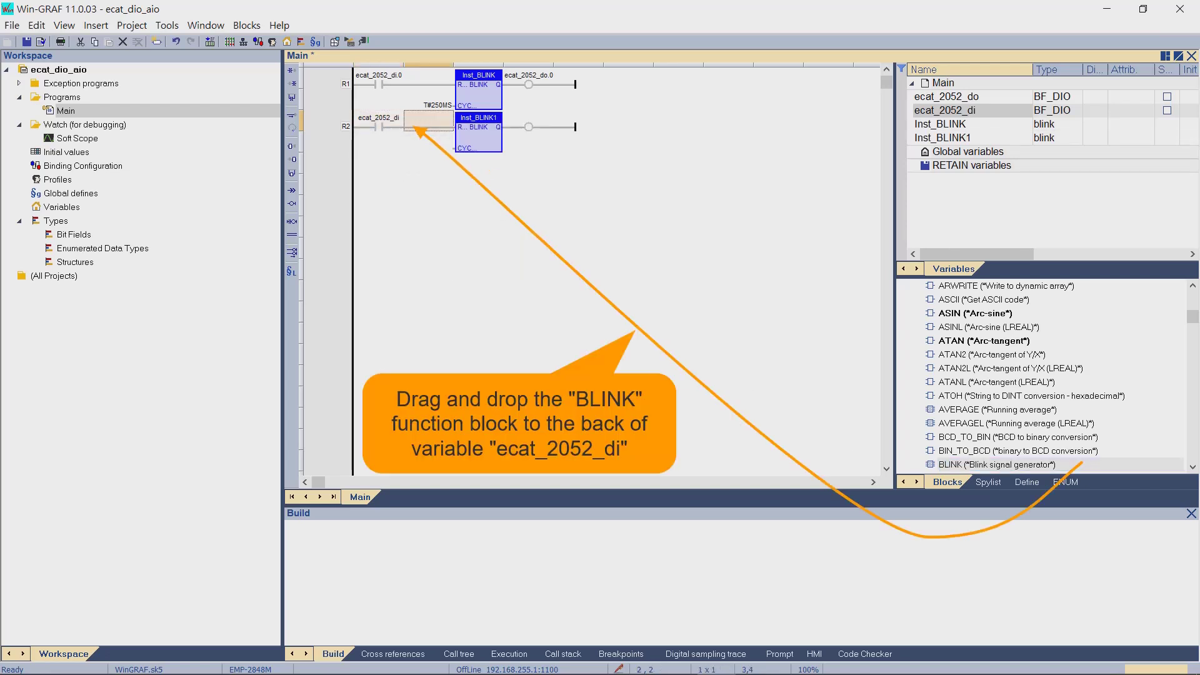
click(429, 142)
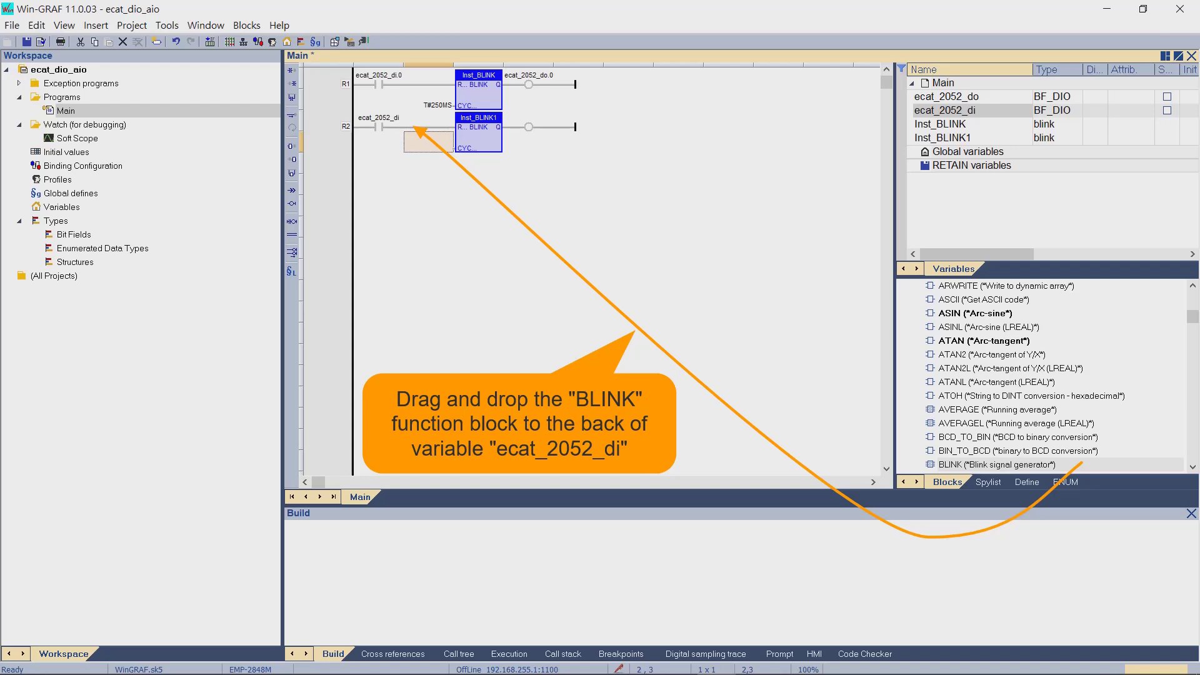
double_click(429, 142)
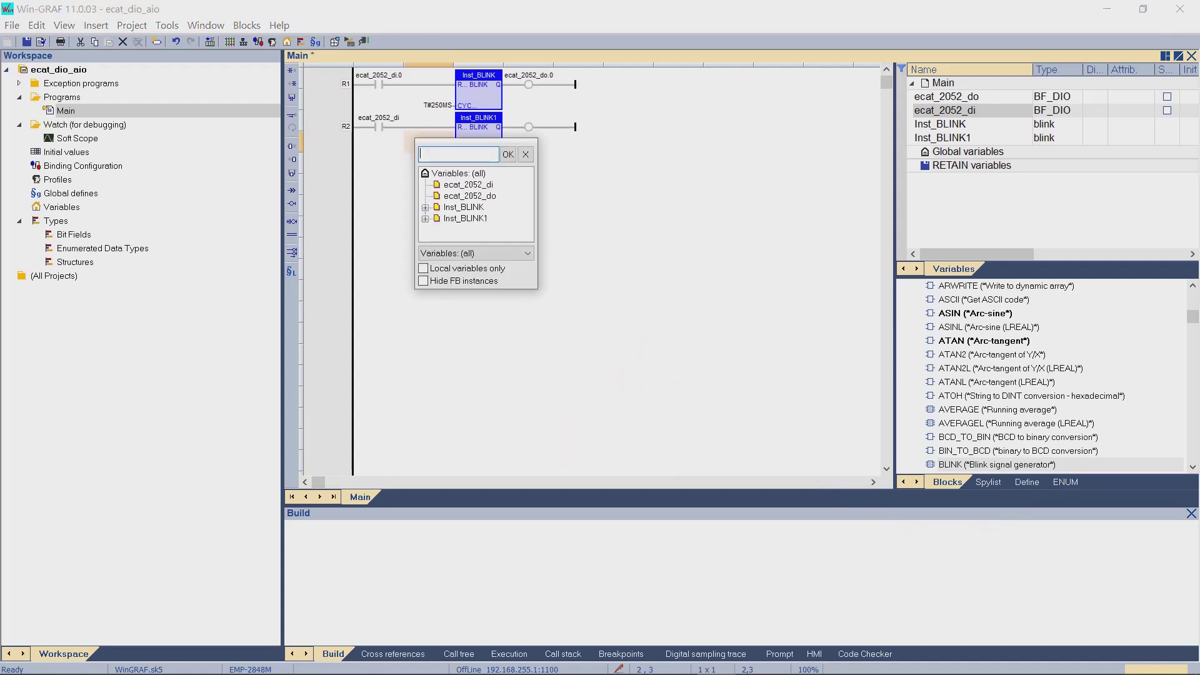
text(500MS)
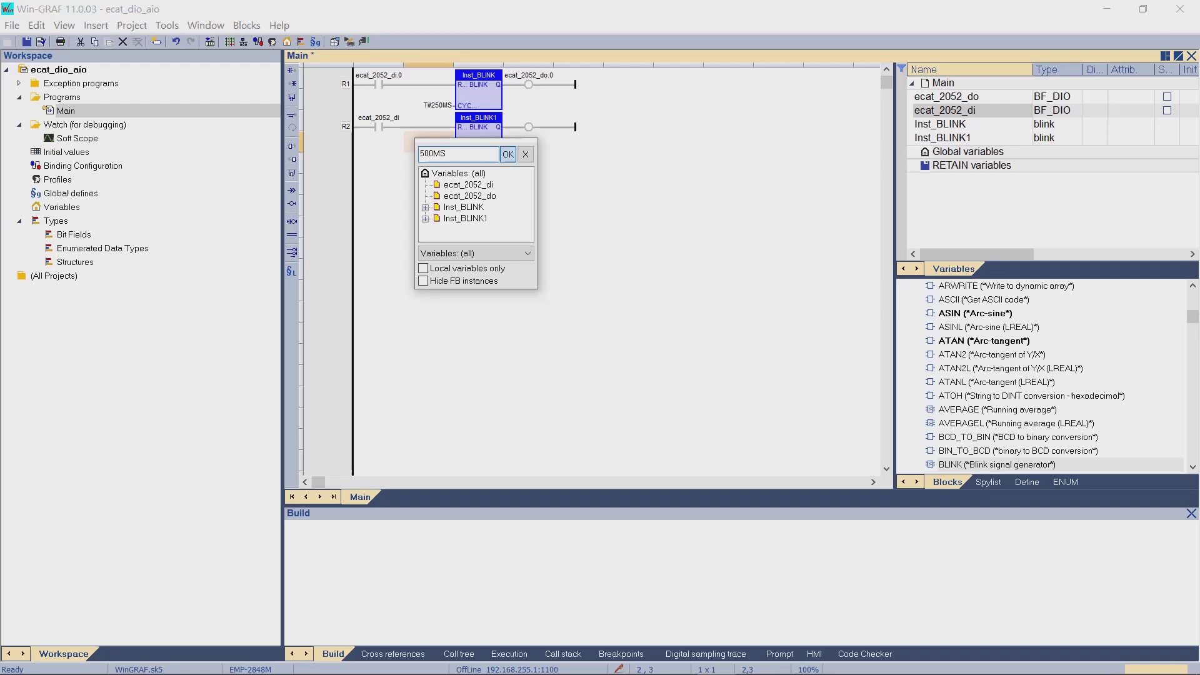
click(508, 154)
- Set R2's contact to ecat_2052_di.1 and enter ecat_2052_do.1 for its coil
click(379, 122)
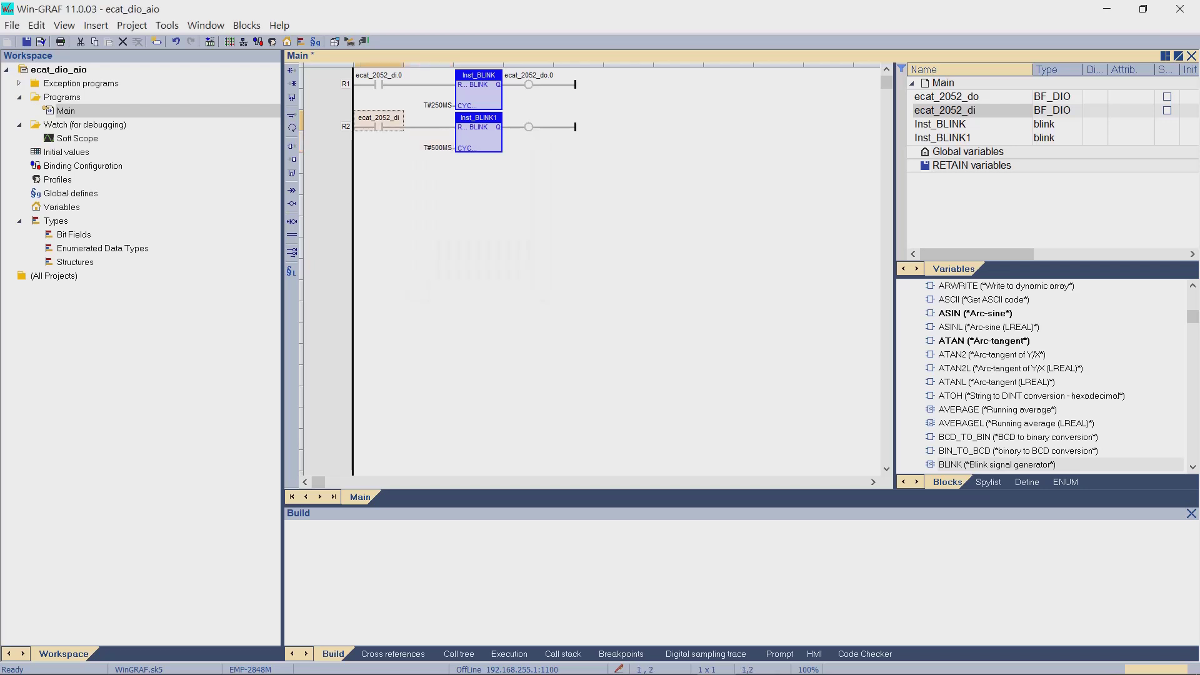
double_click(378, 122)
click(437, 132)
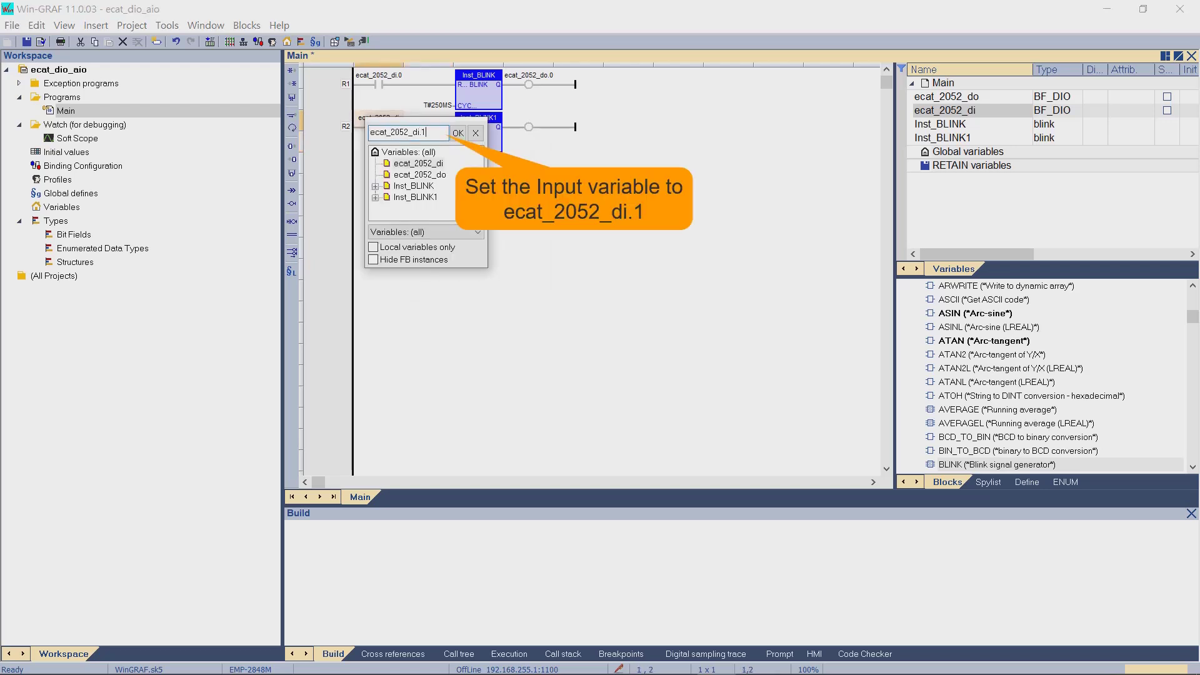
key(Return)
key(Right)
key(Return)
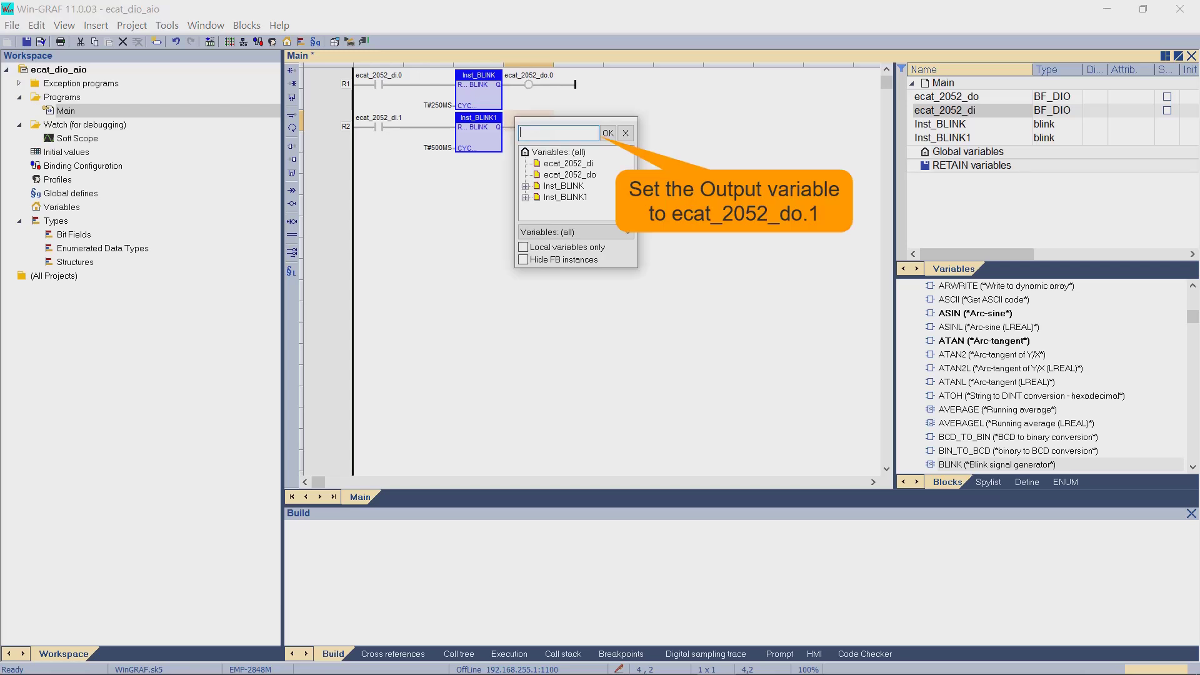
click(570, 175)
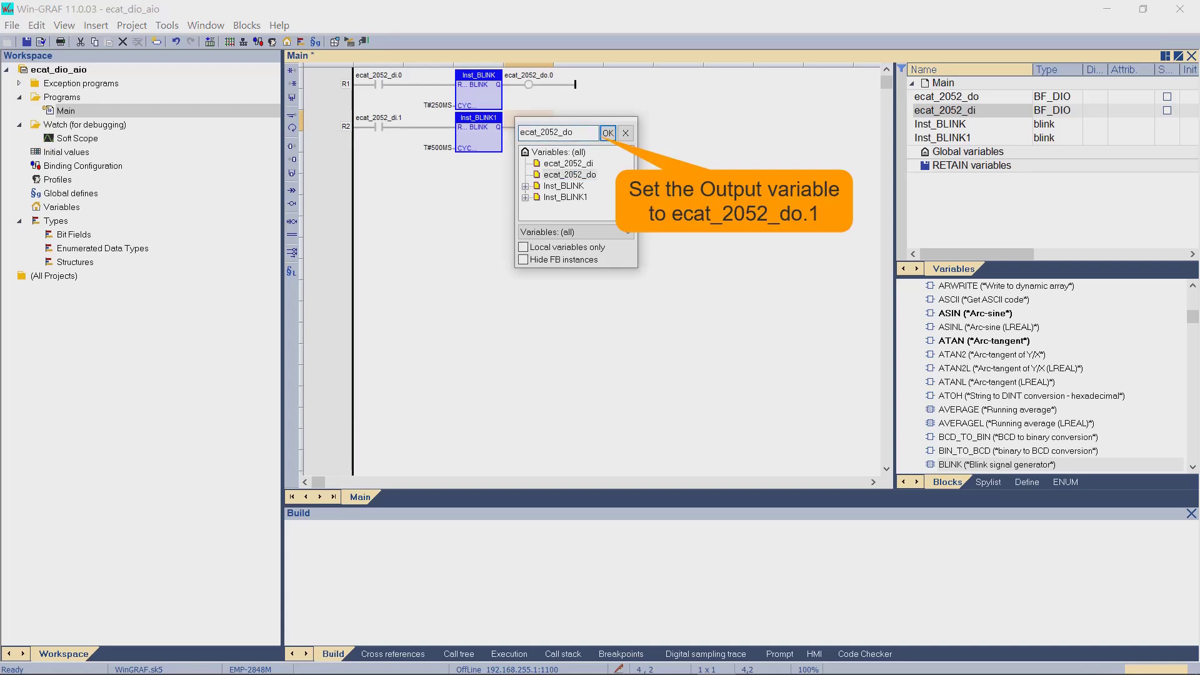
text(.1)
- Confirm R2's coil, then start rung R3 with an ecat_2052_di contact and a 1S BLINK
click(609, 133)
drag(975, 111, 378, 181)
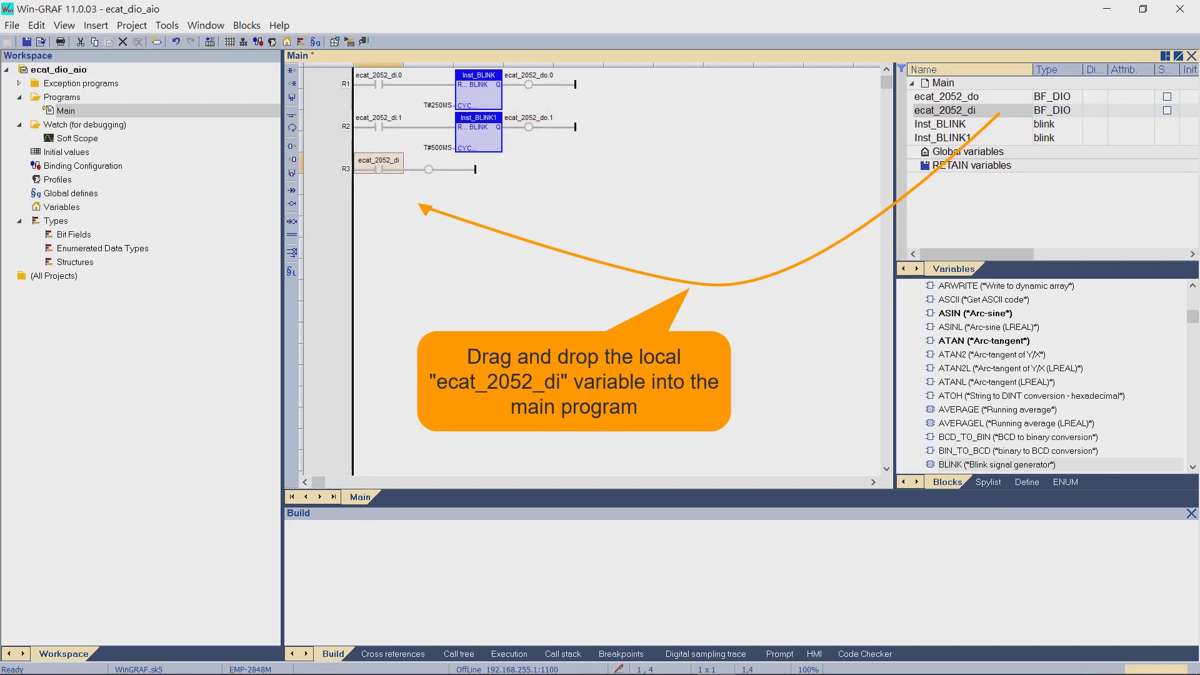
drag(997, 465, 431, 168)
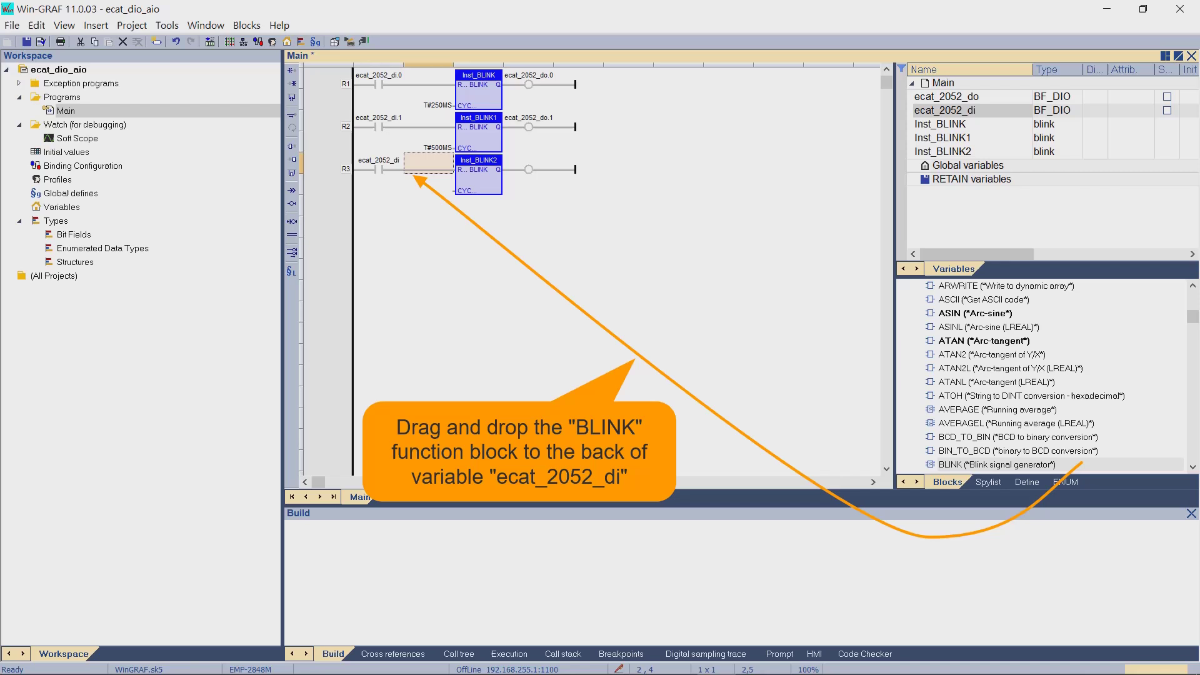
double_click(430, 186)
text(1S)
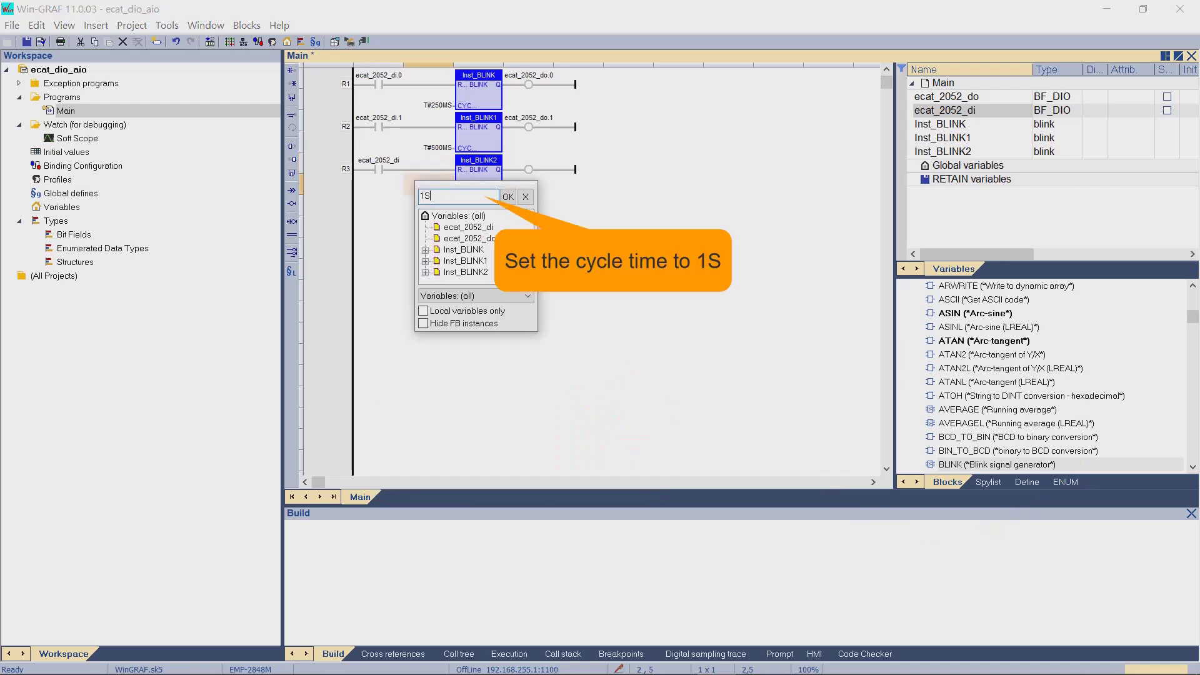
key(Return)
- Set R3's contact to ecat_2052_di.2 and assign ecat_2052_do to its coil
double_click(379, 168)
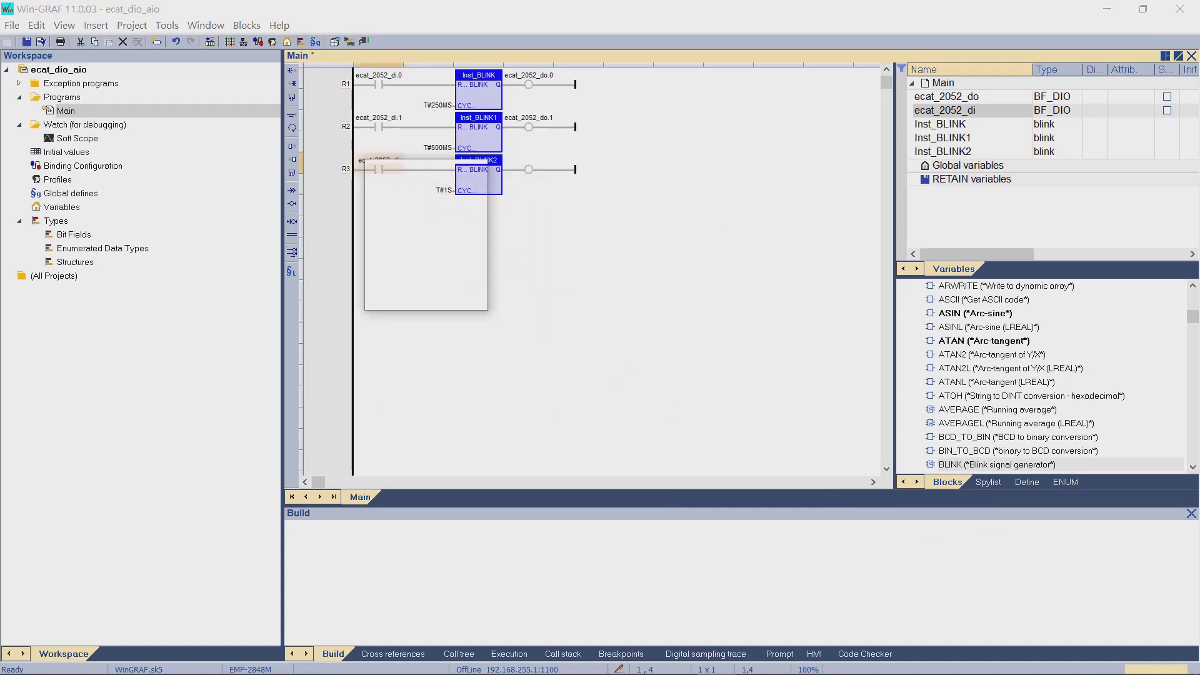
click(433, 176)
text(.2)
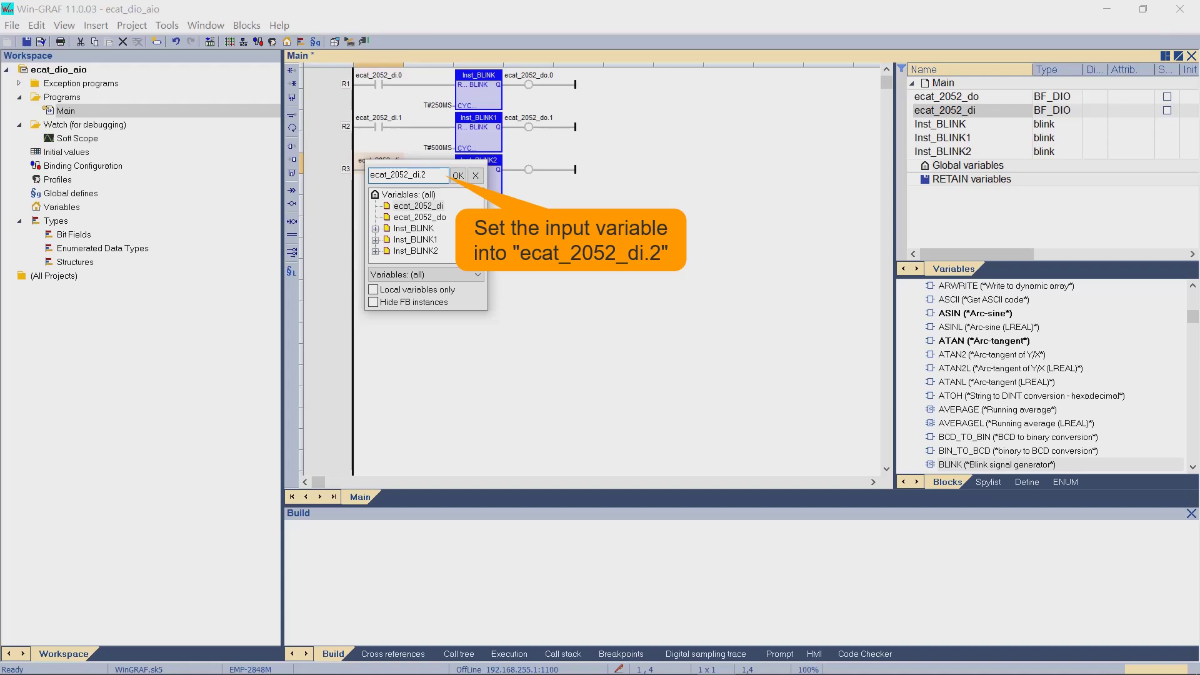
click(458, 176)
double_click(529, 168)
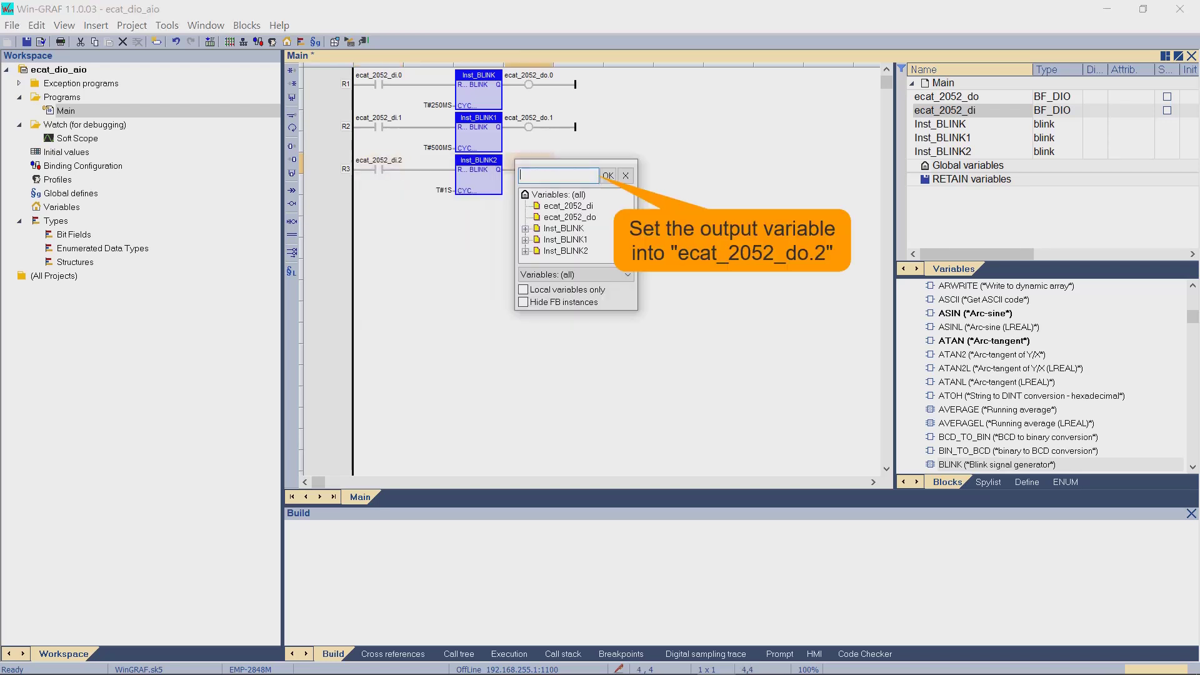
click(570, 217)
click(583, 175)
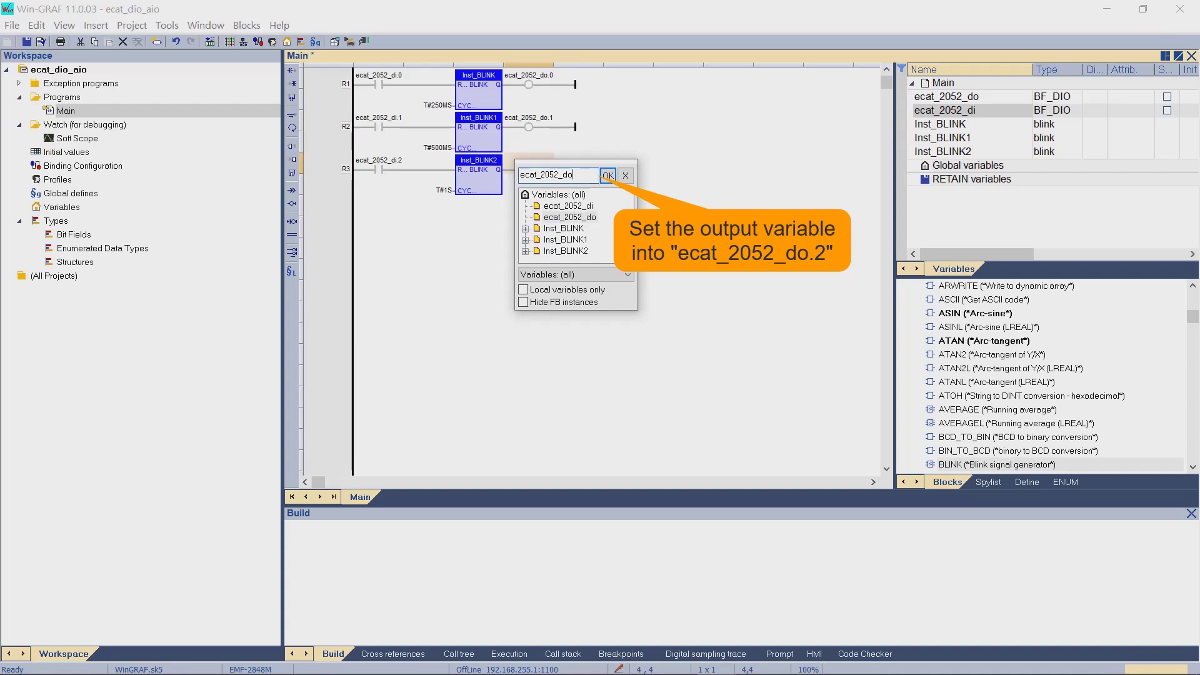
- Complete R3's coil as ecat_2052_do.2 and build the startup project
text(.2)
click(607, 176)
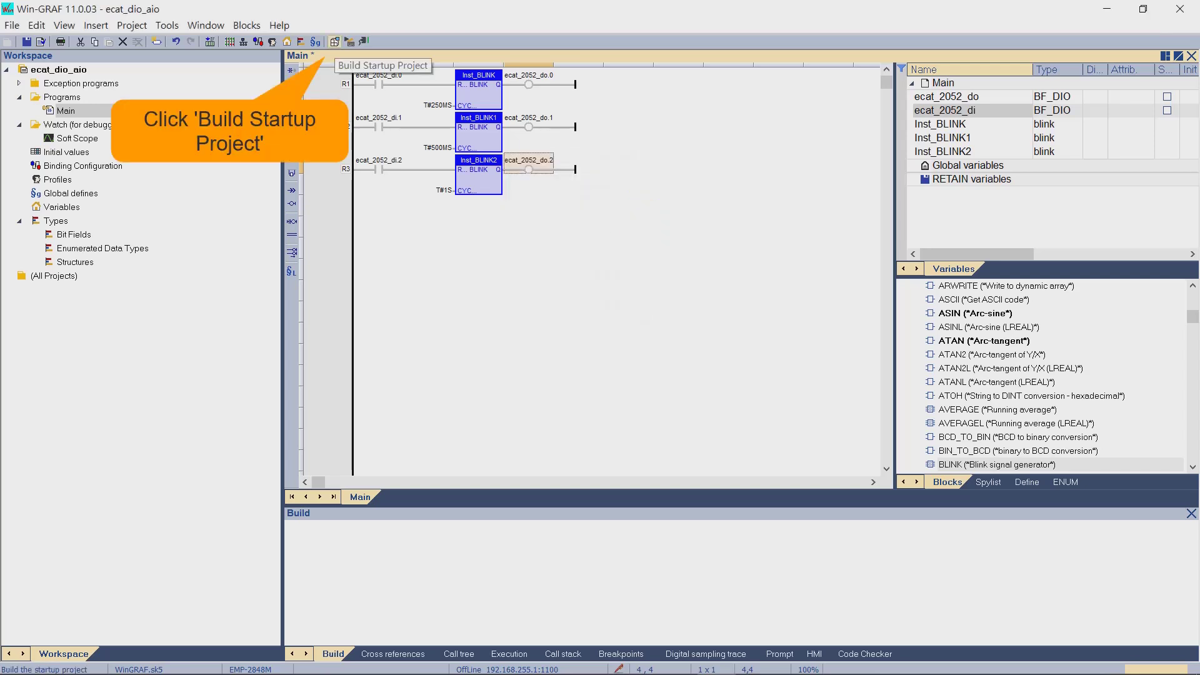
click(336, 42)
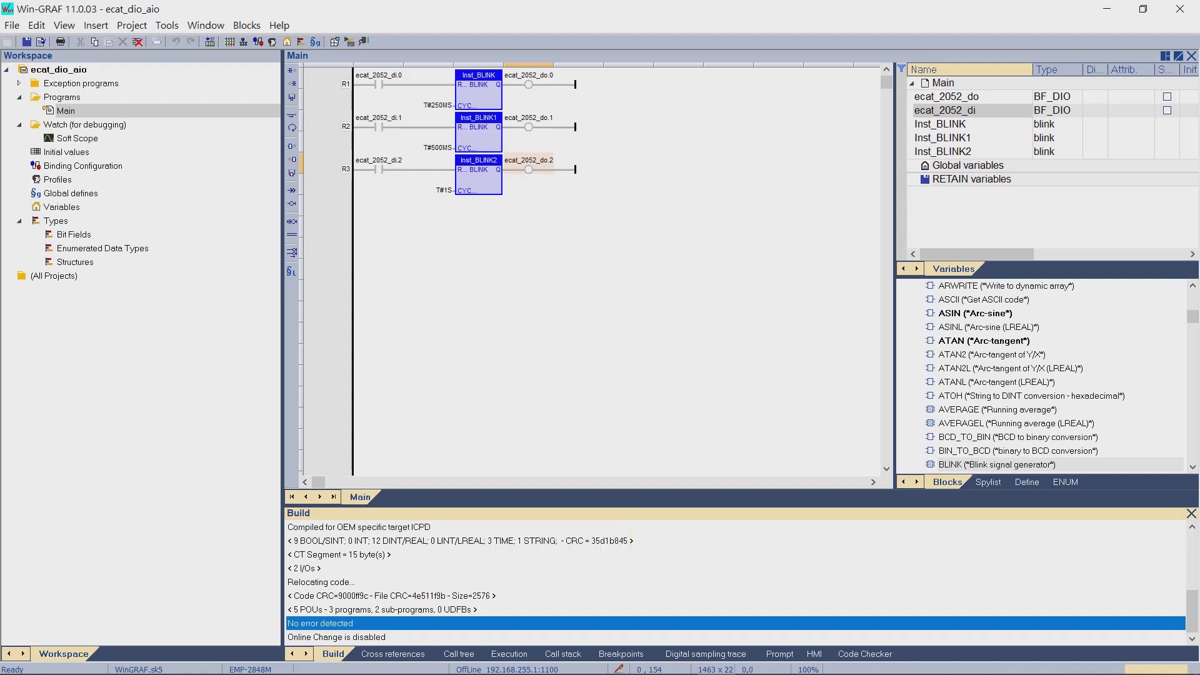
- Download the application to the controller and cold start it without RETAIN variables
click(363, 42)
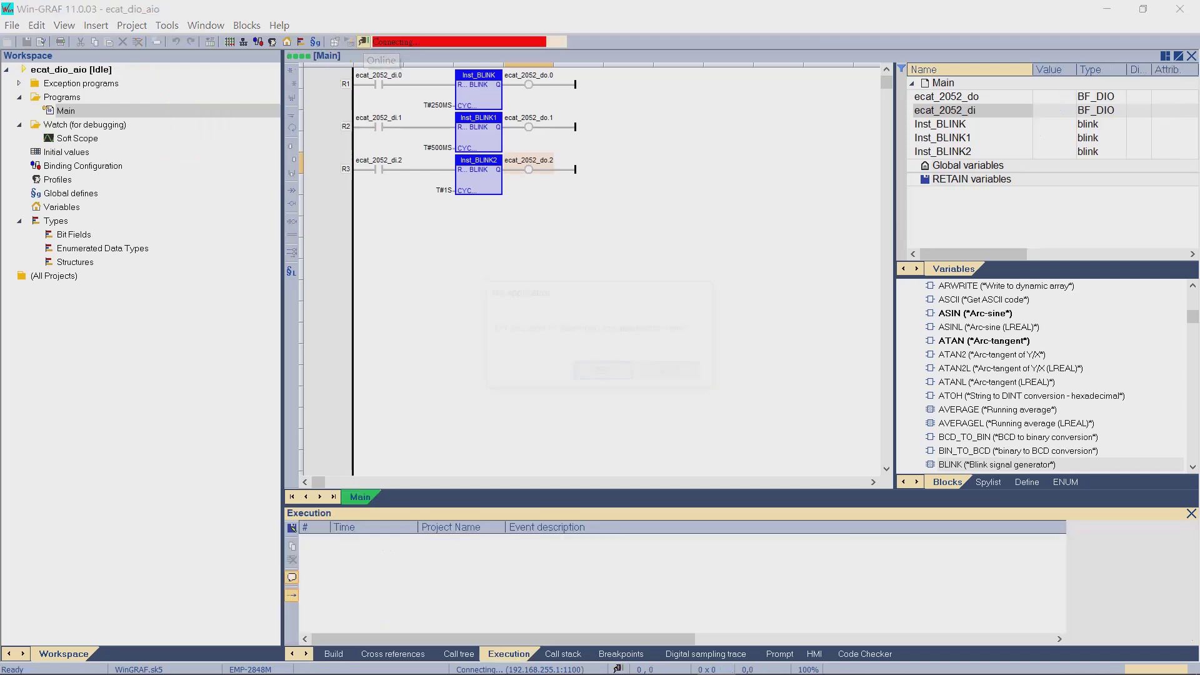
key(Return)
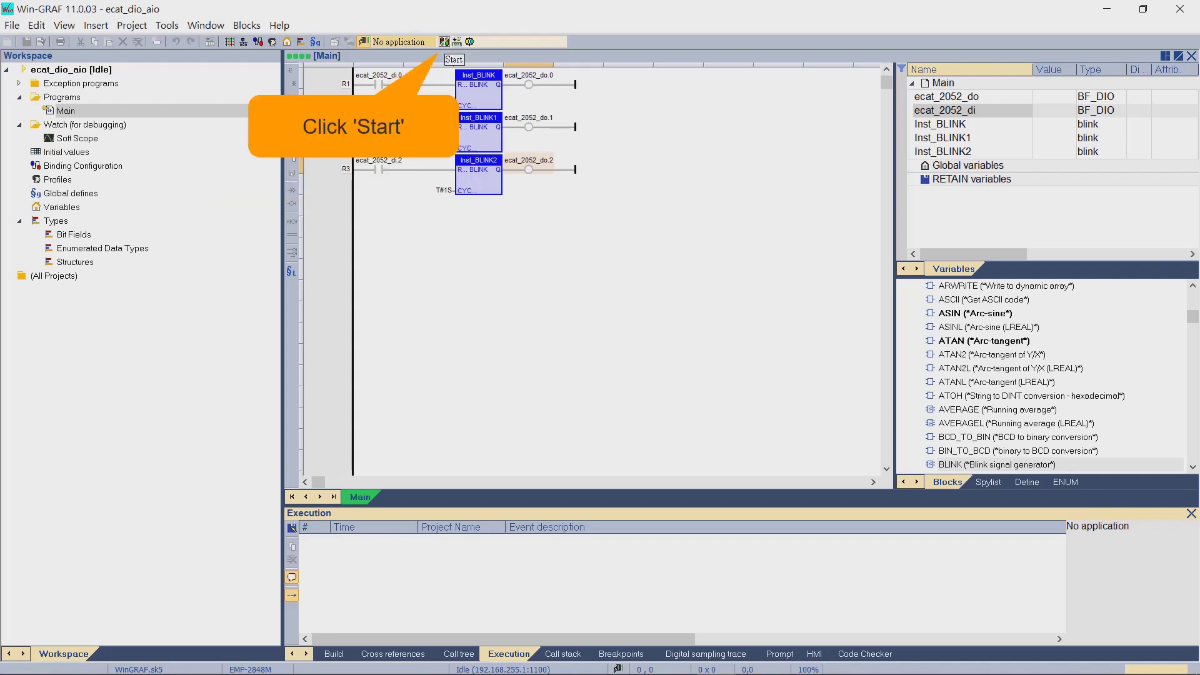
click(444, 42)
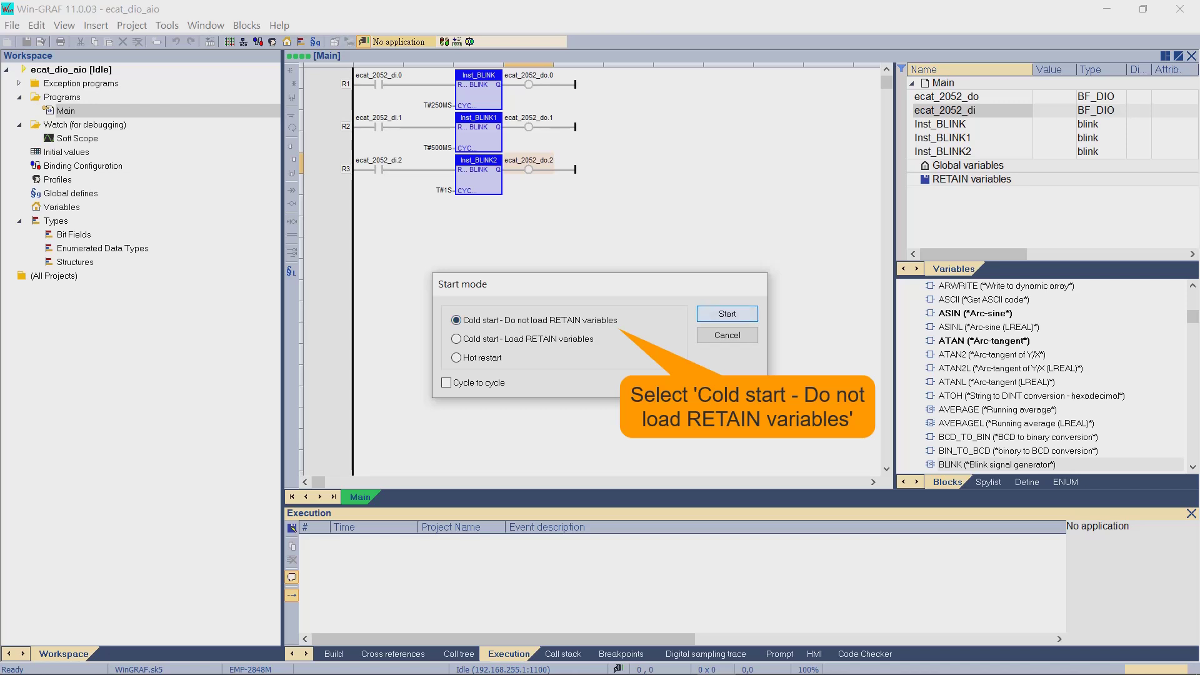
key(Return)
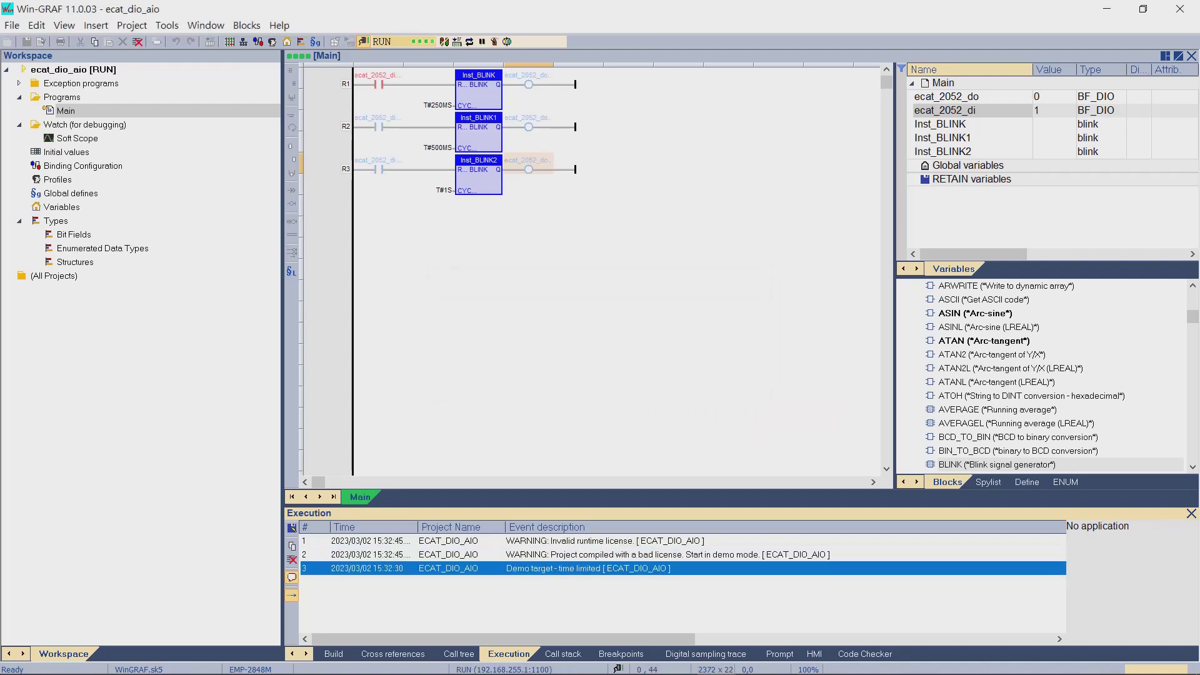
- Check the running Main ladder's rungs, starting beside R1's coil
click(578, 75)
click(629, 100)
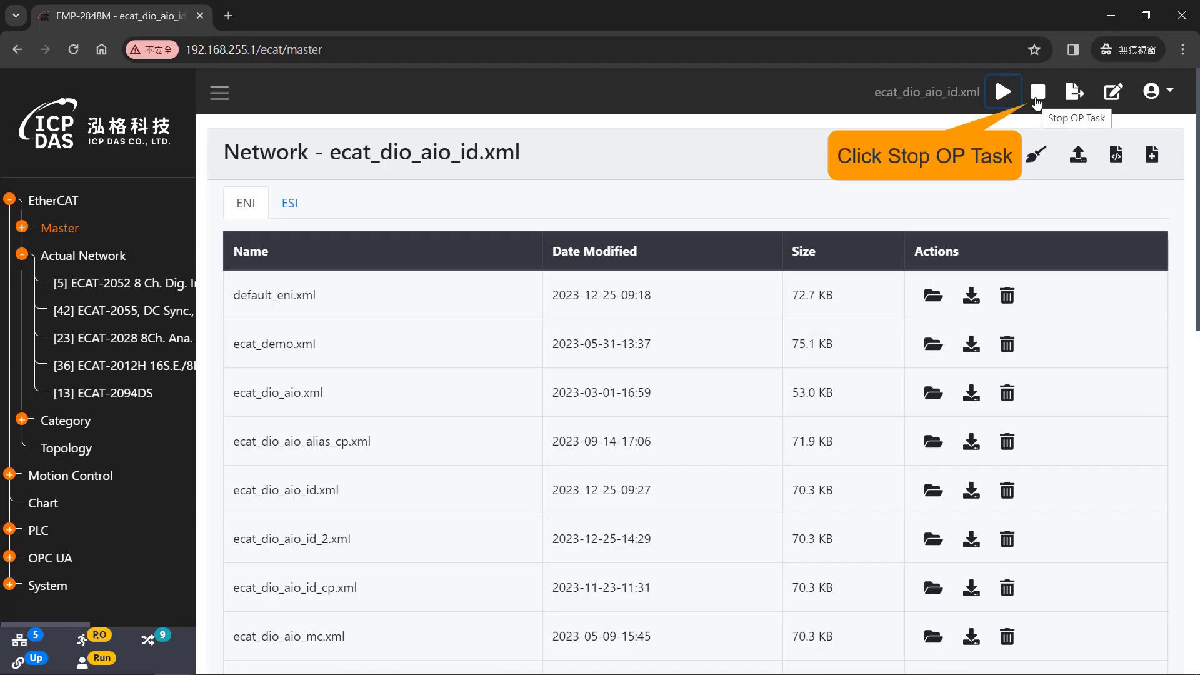
- Stop the OP task and give the ECAT-2055 at position 1 the new slave ID 42
click(1037, 100)
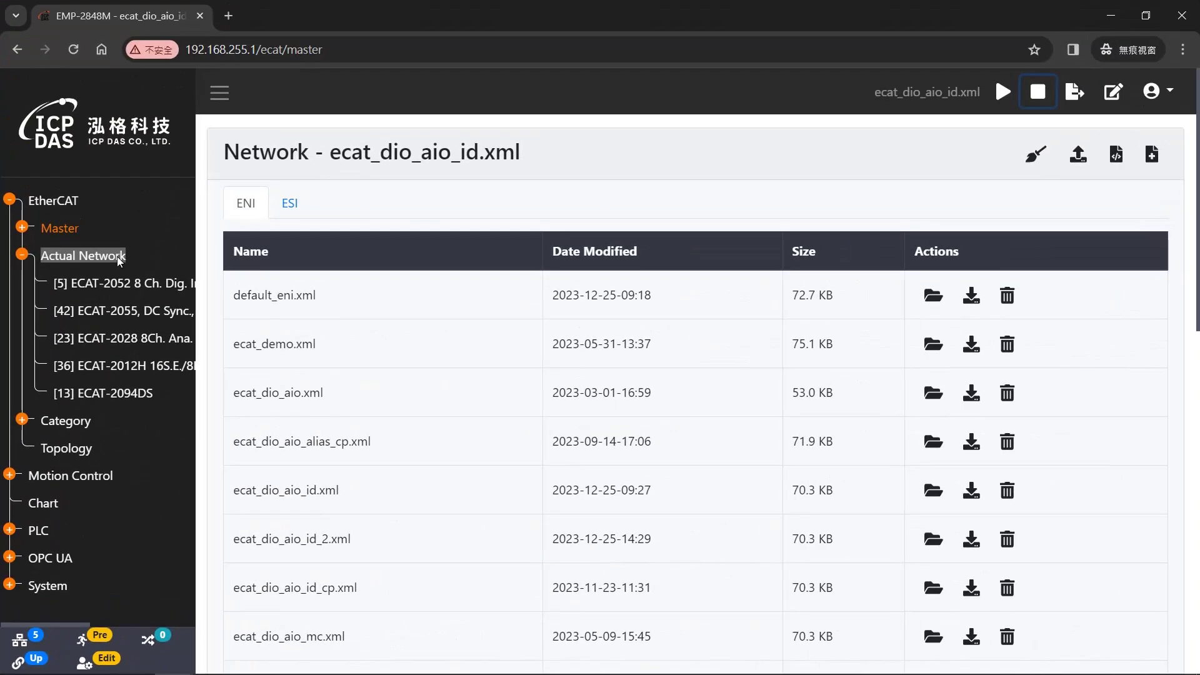
right_click(119, 260)
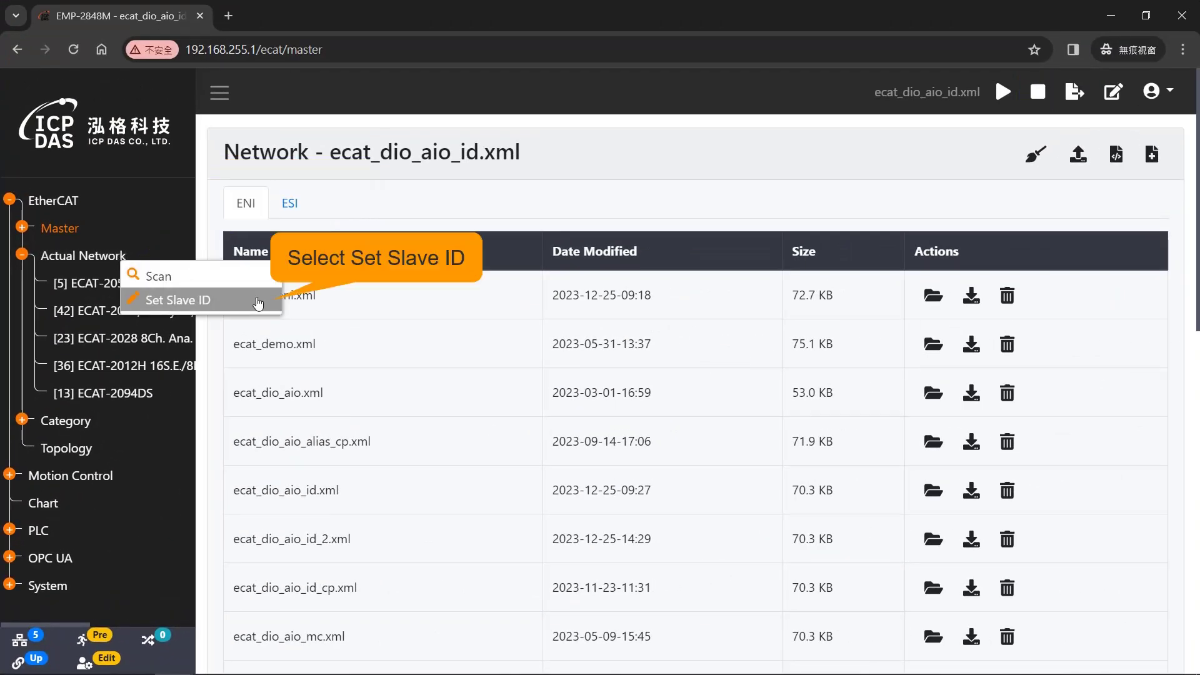
click(258, 302)
double_click(499, 321)
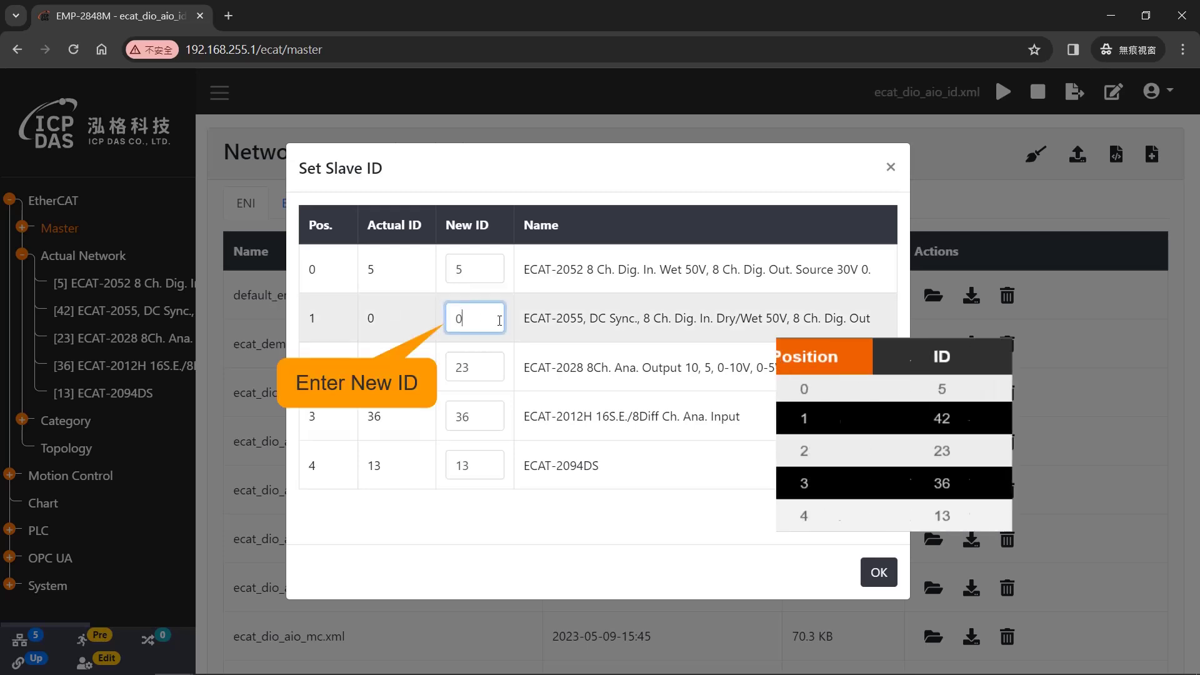
text(42)
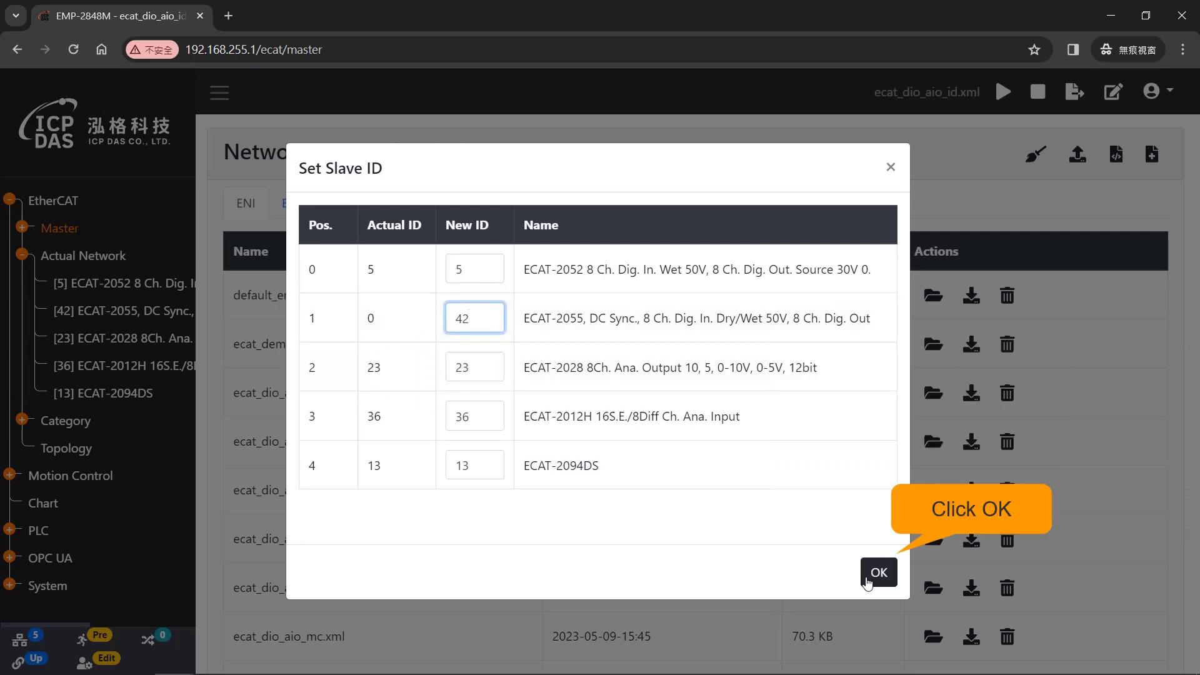
click(872, 572)
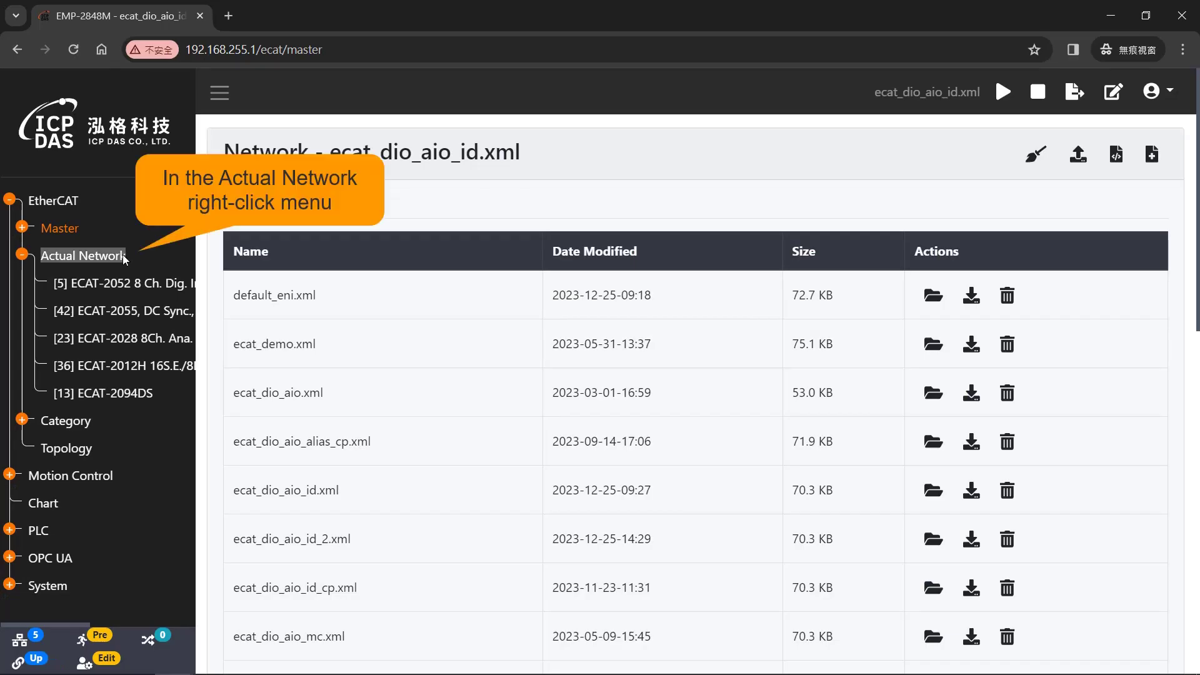
- Scan the actual network and compare it with the ENI, showing ECAT-2055 (ID 42) added
right_click(127, 257)
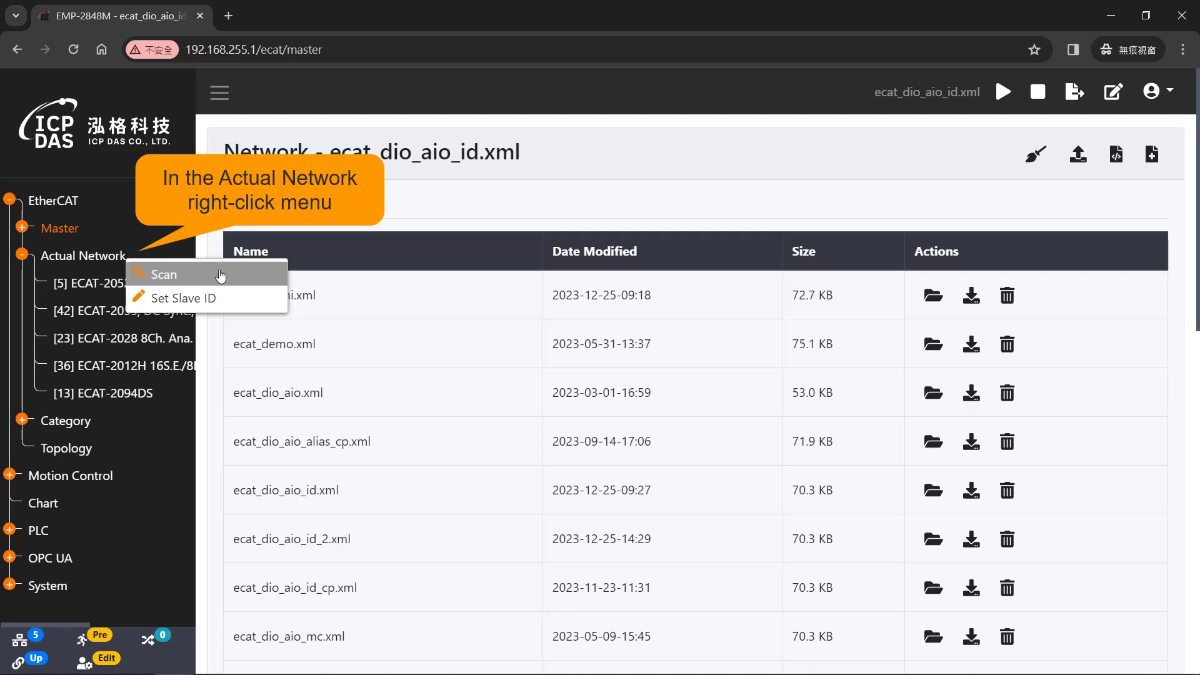
click(254, 275)
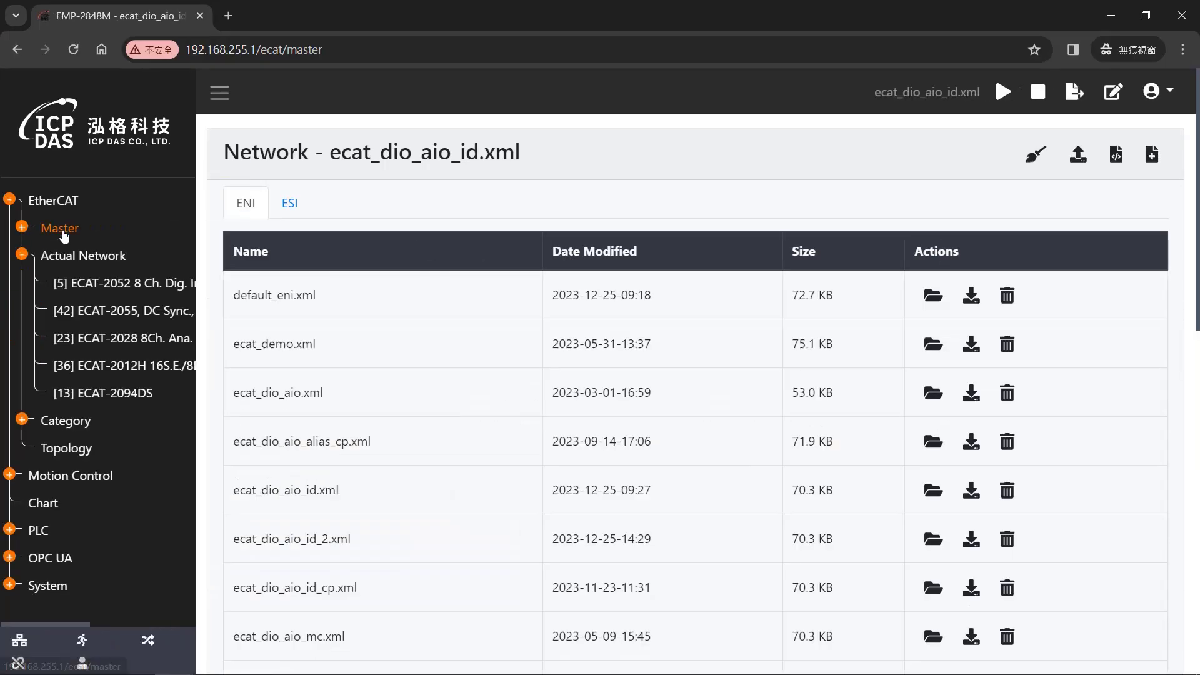
click(1151, 155)
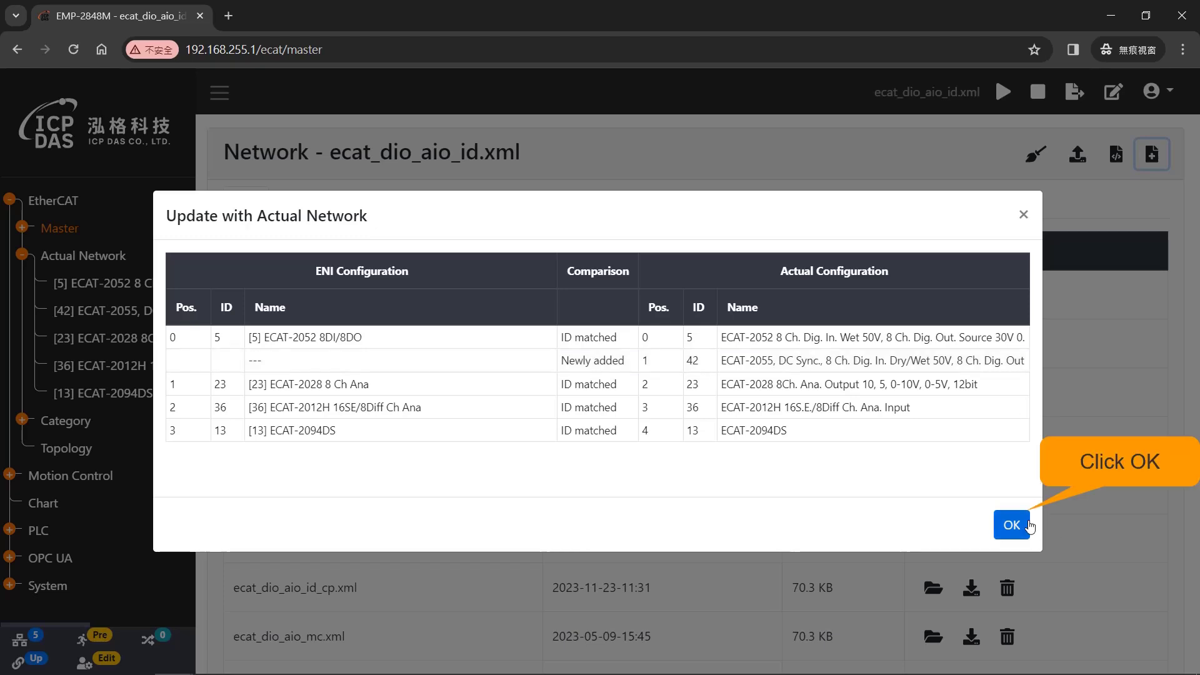
- Update the ENI from the actual network and restart the OP task with ecat_dio_aio_id.xml
click(1027, 526)
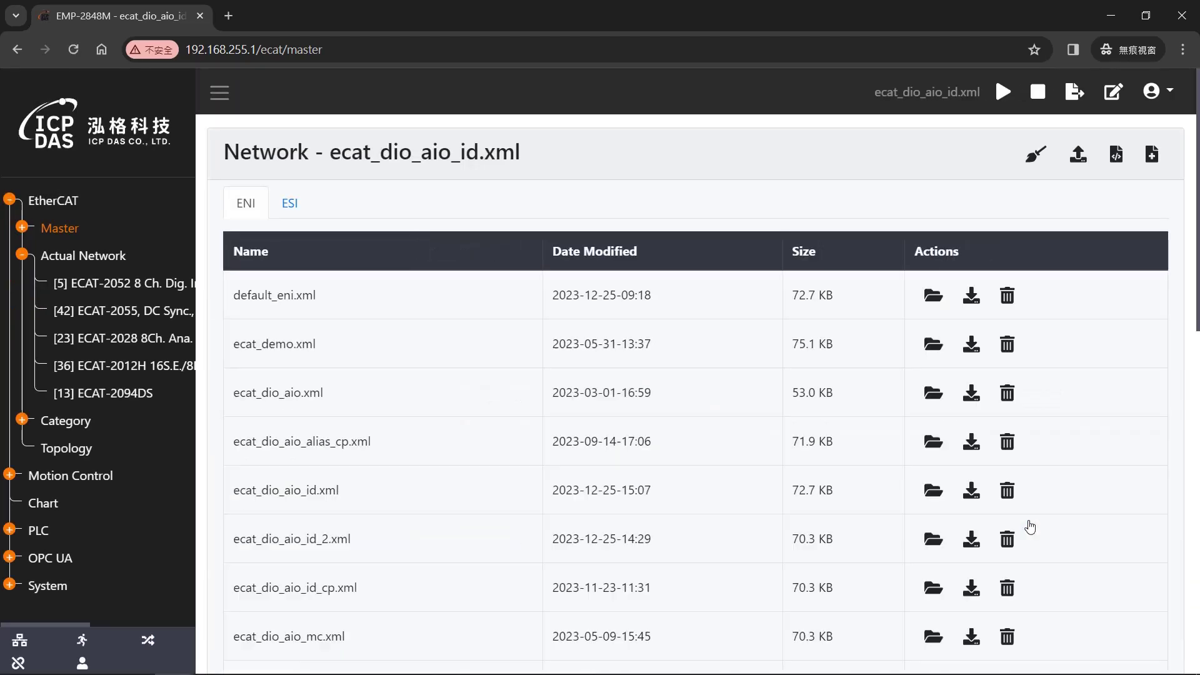
click(1075, 94)
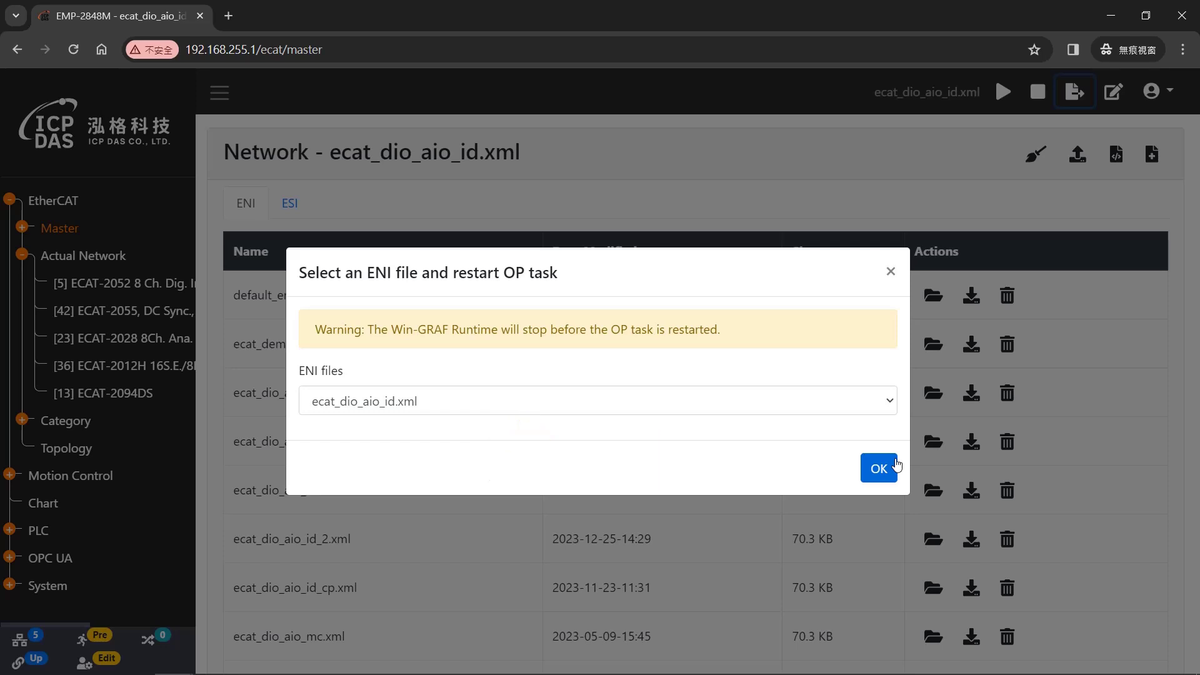
click(878, 468)
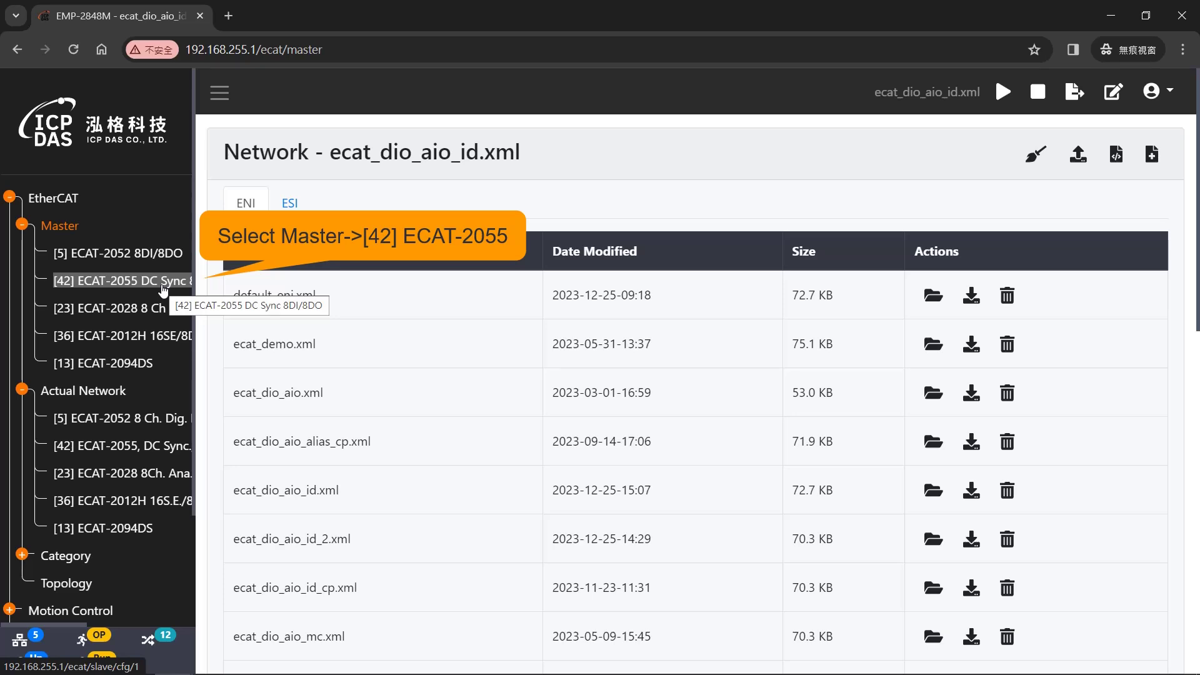
- Open the ECAT-2055 (ID 42) slave page and show its Process Image outputs
click(163, 285)
scroll(512, 357, down, 10)
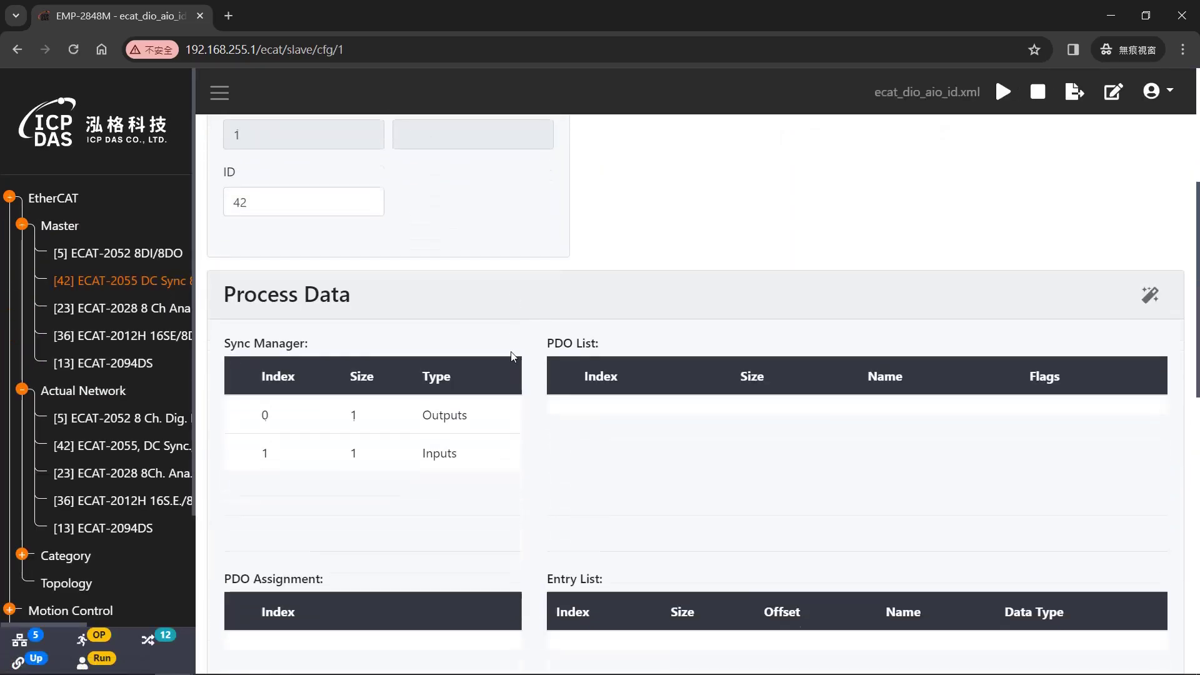
scroll(494, 357, down, 2)
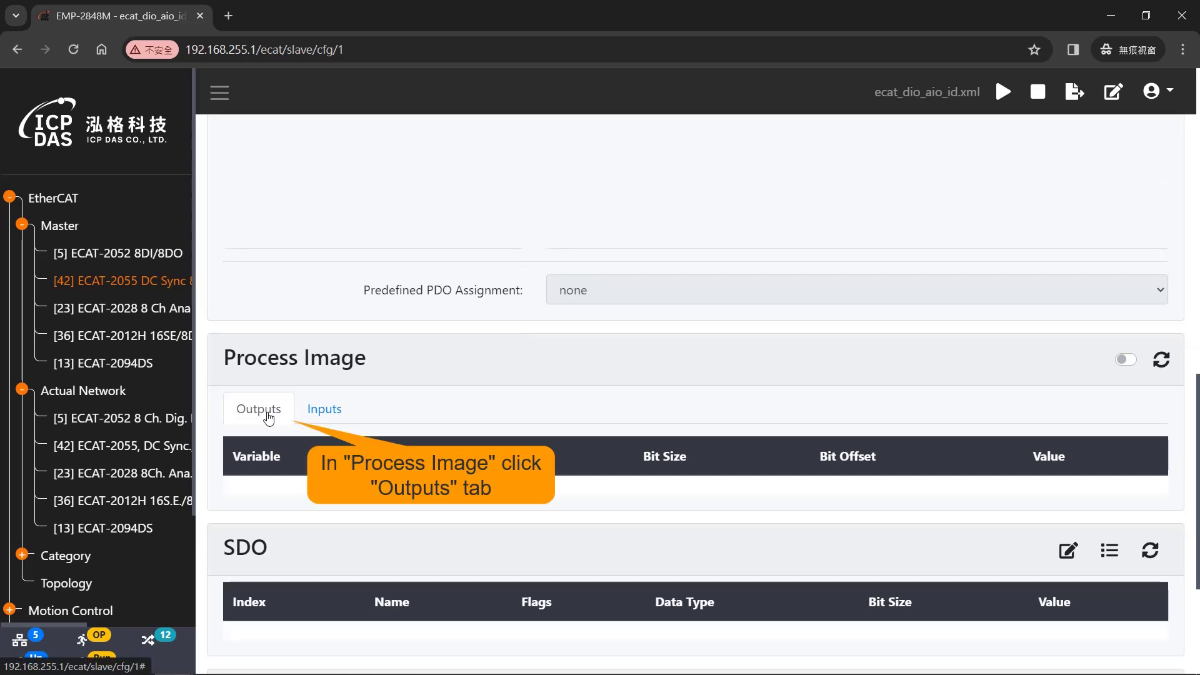
click(269, 416)
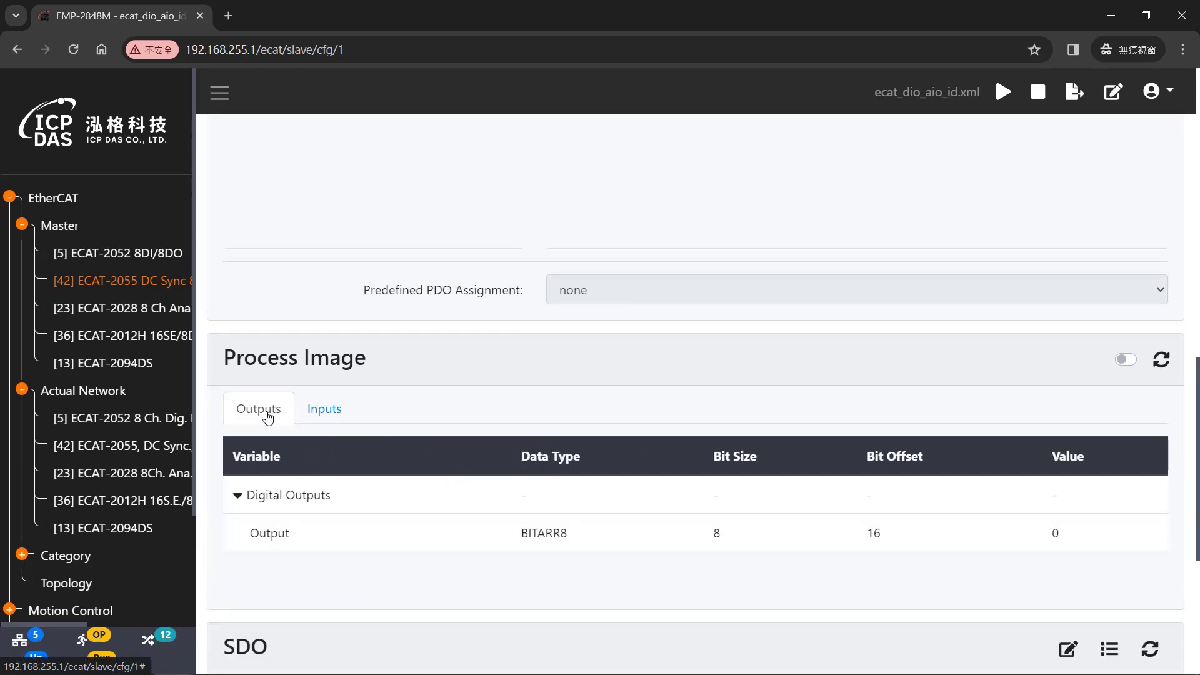
- Write value 1 to the ECAT-2055 Output variable to light DO0
double_click(441, 539)
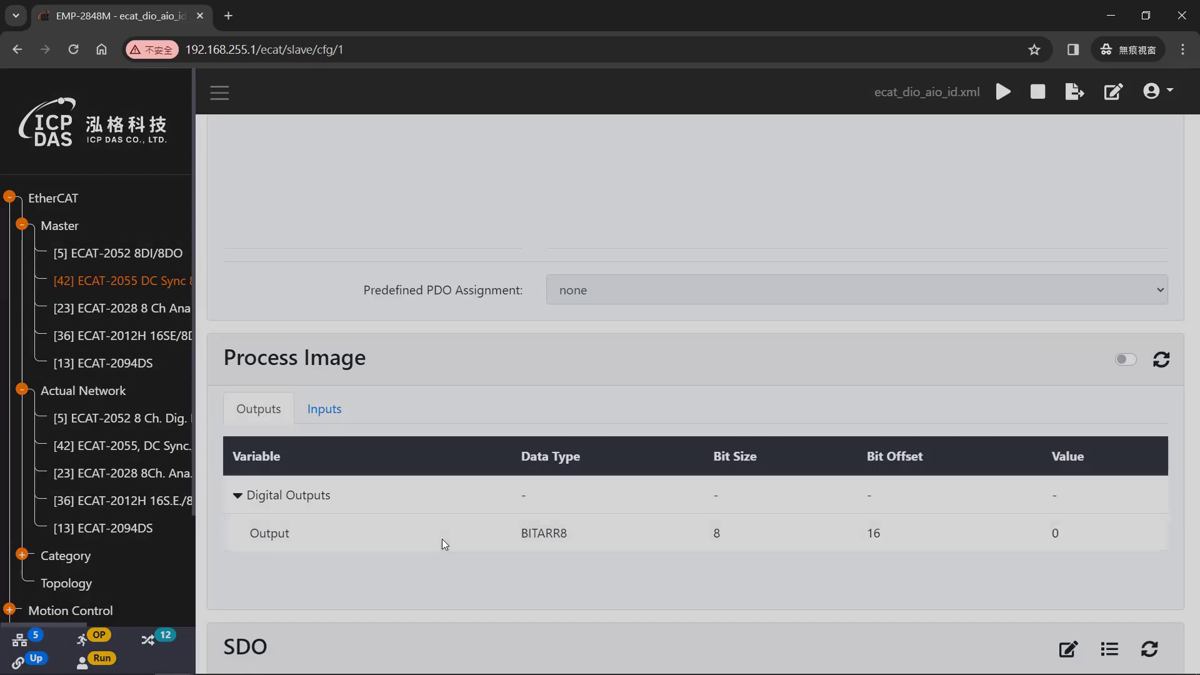
click(446, 375)
text(1)
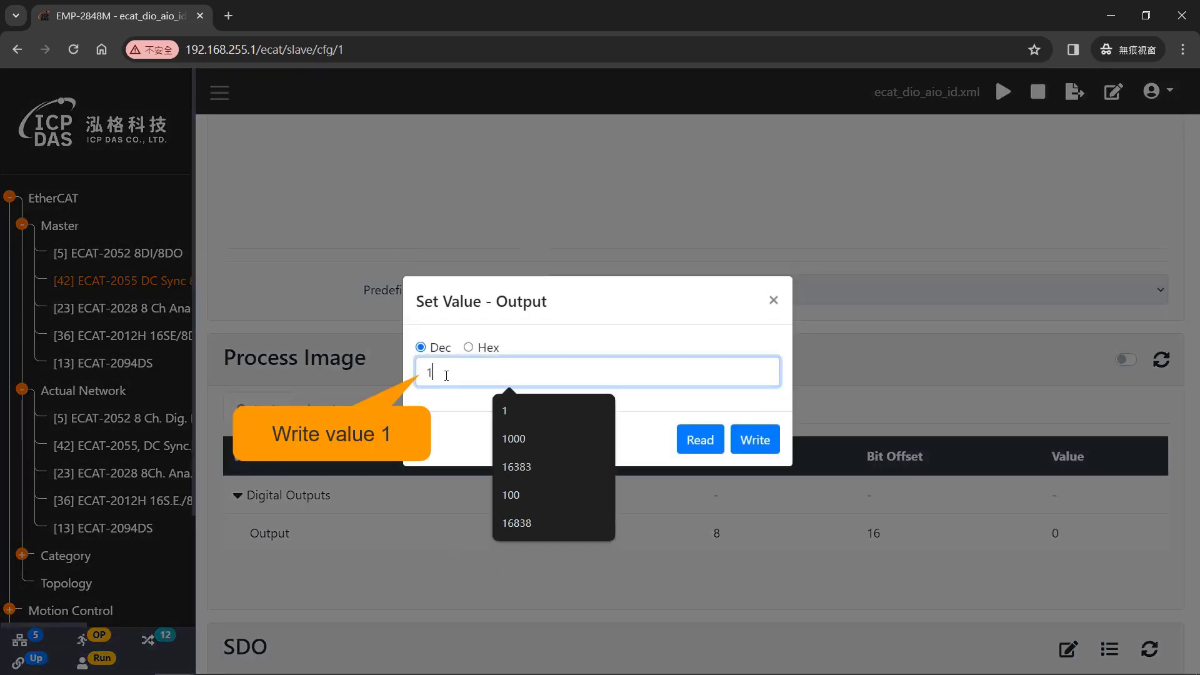
click(755, 440)
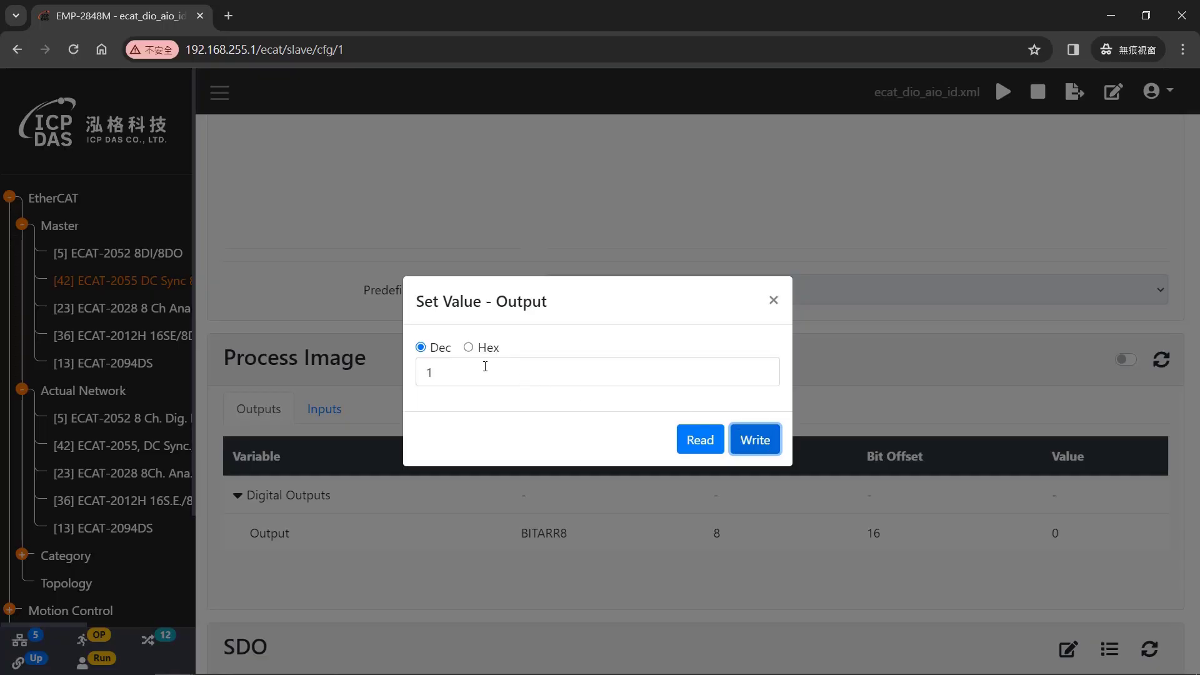
- Replace the output value with 8 and write it to light DO3
click(465, 369)
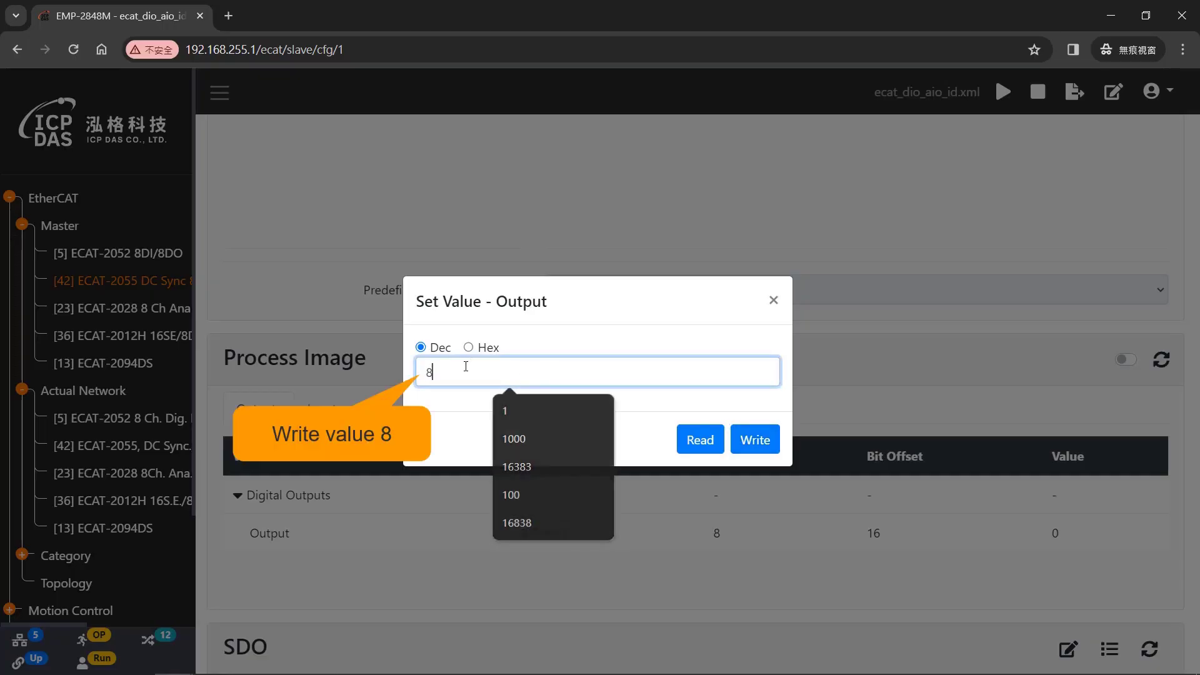
key(BackSpace)
text(8)
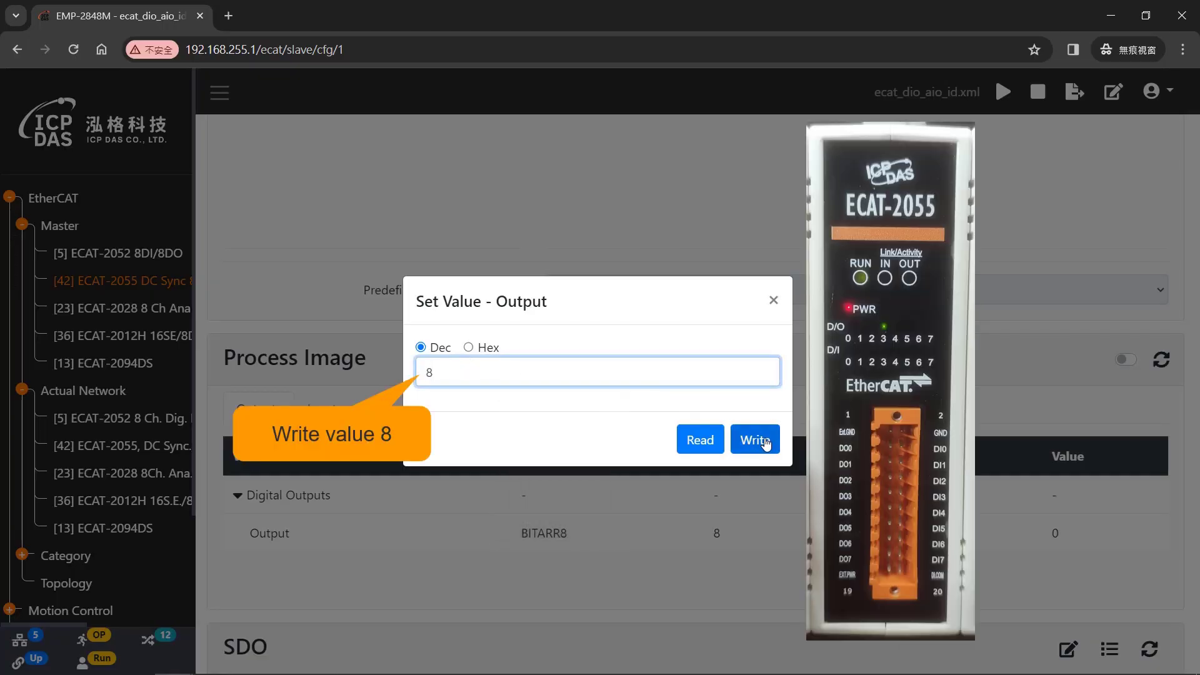
click(764, 440)
click(767, 441)
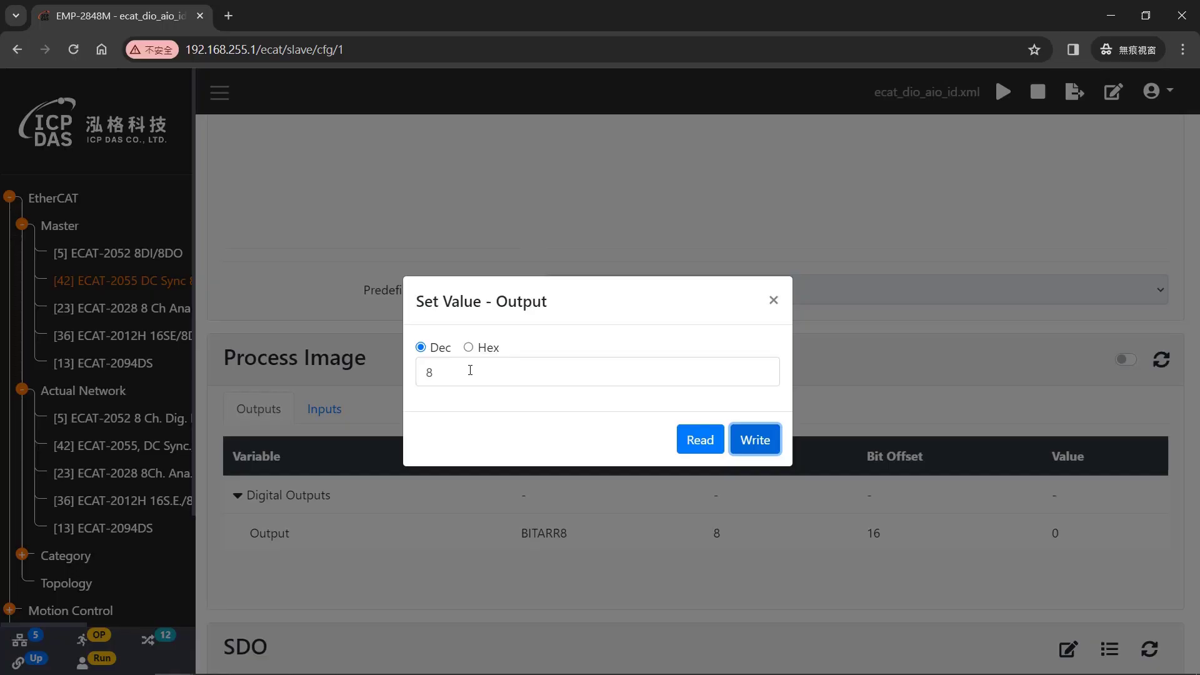
- Replace the output value with 128 and write it to light DO7
double_click(465, 372)
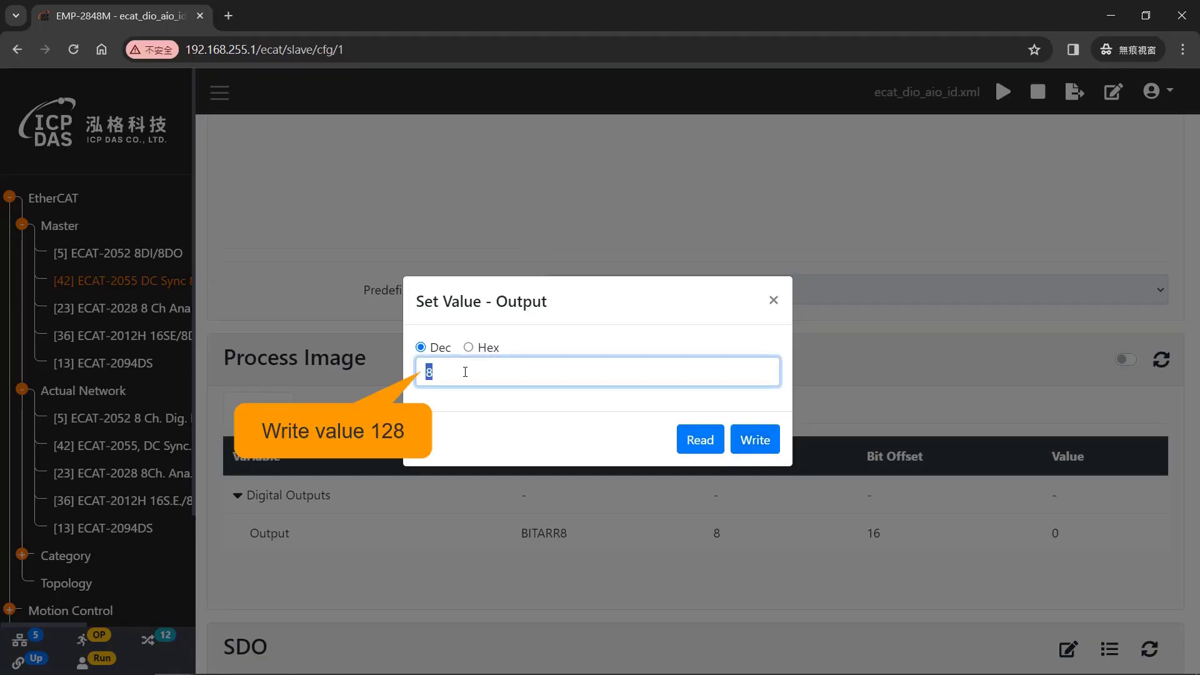
text(128)
click(764, 441)
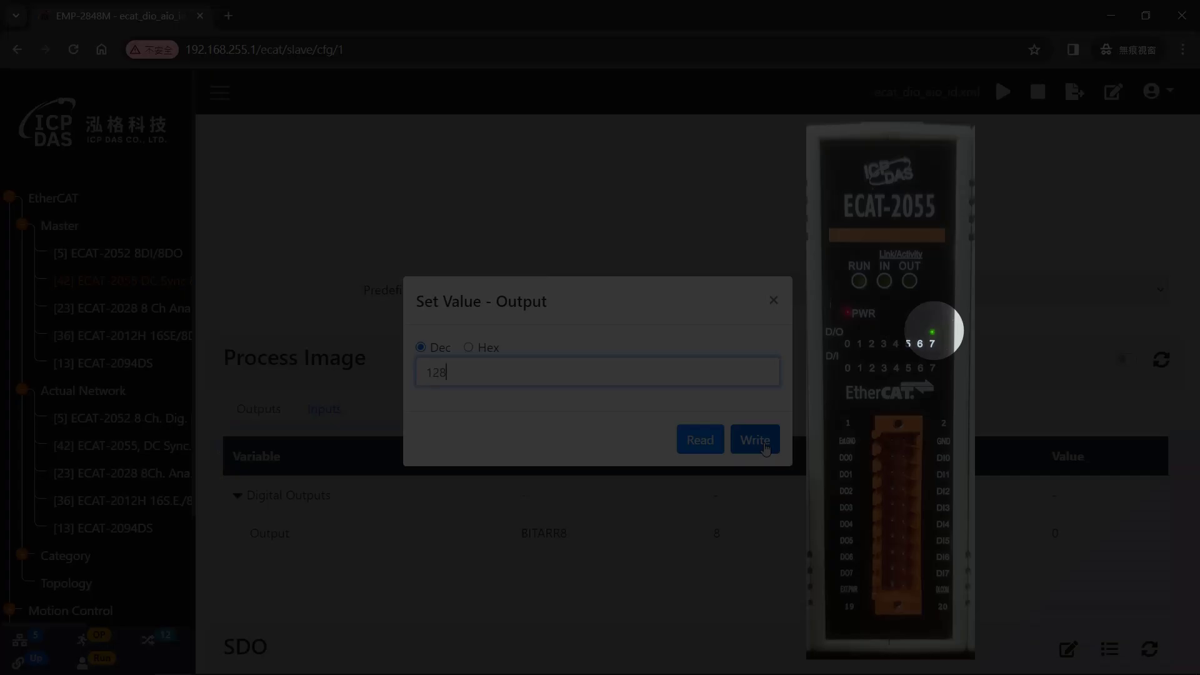
click(766, 445)
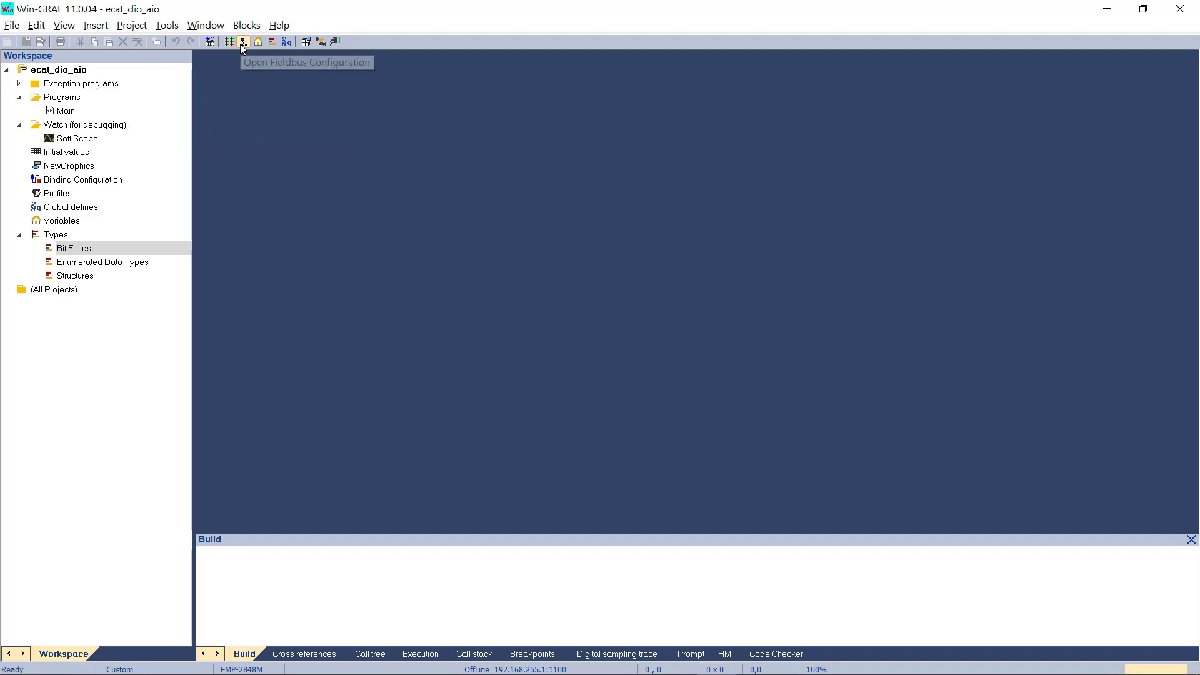
- Download the ENI from the controller and re-import it, overwriting the previous EtherCAT configuration
click(242, 44)
click(202, 230)
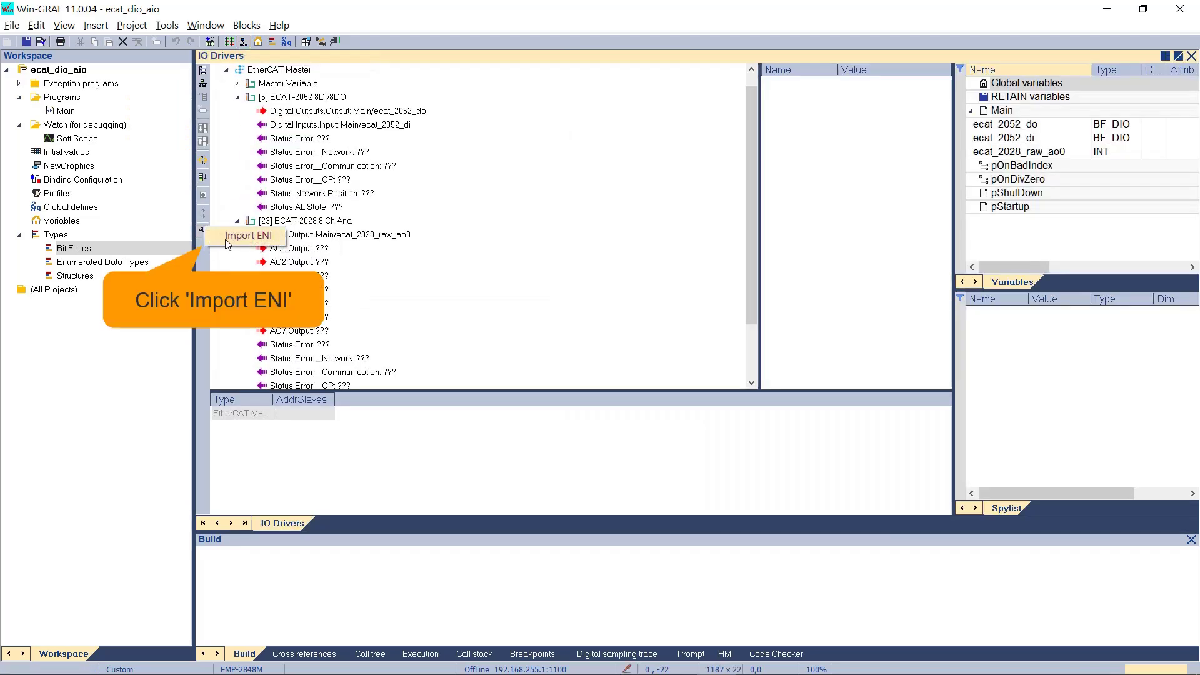
click(224, 239)
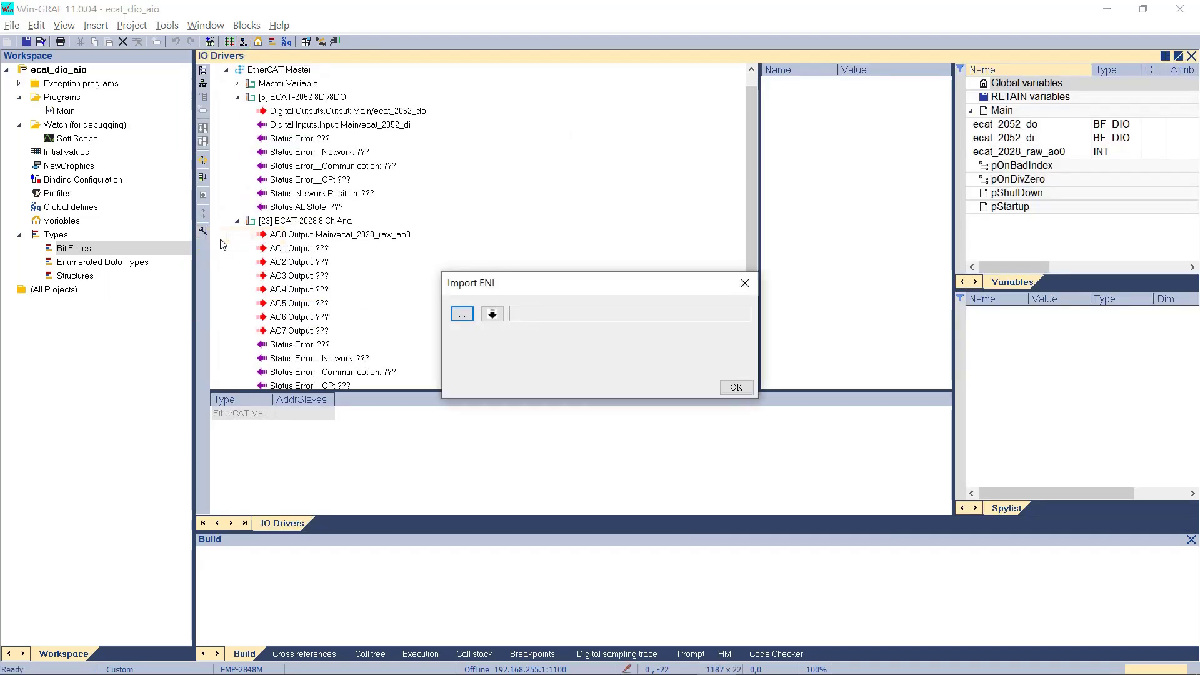
click(493, 314)
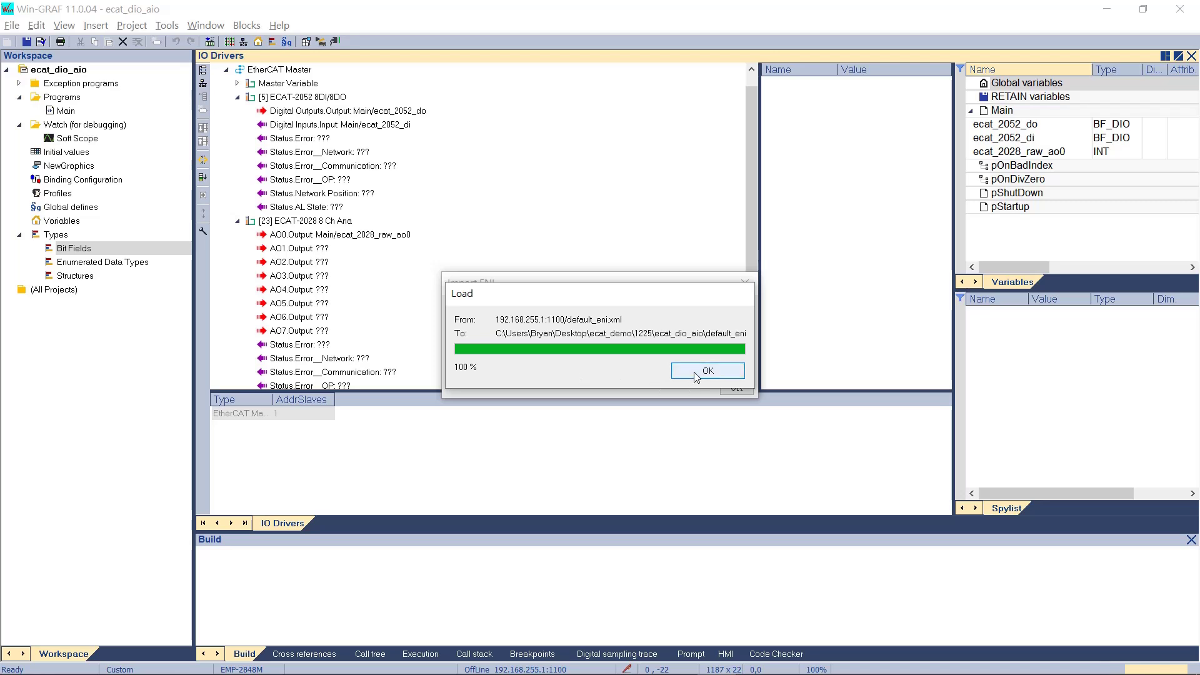
click(694, 372)
click(730, 387)
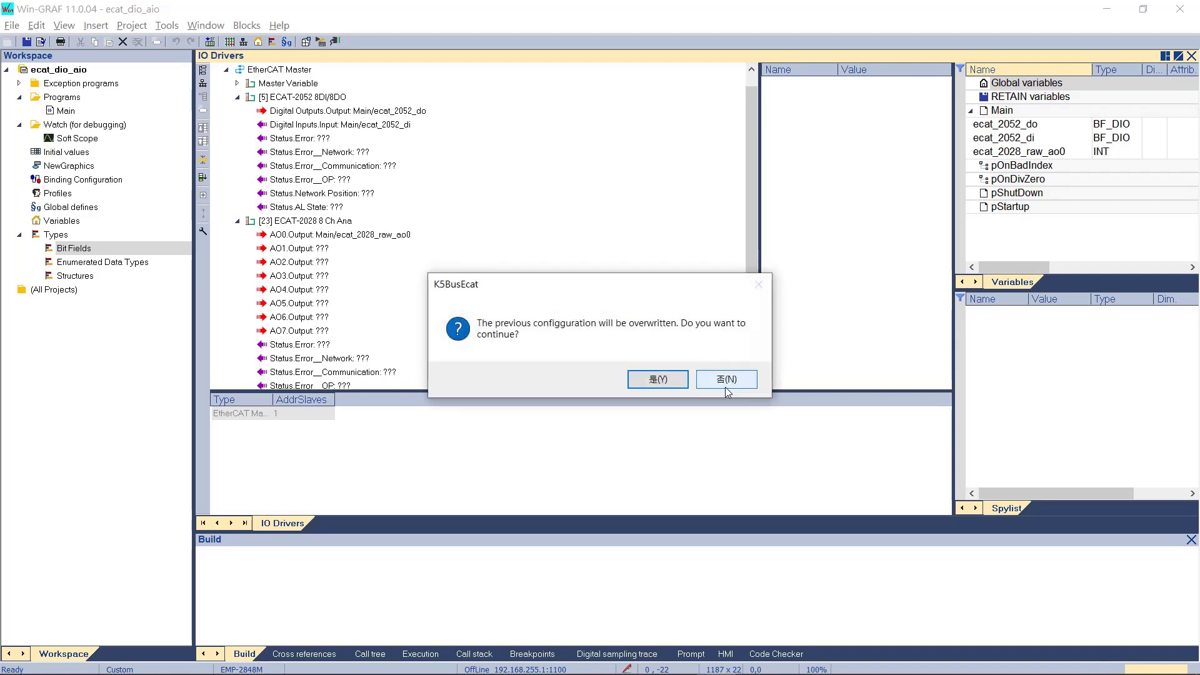
click(657, 380)
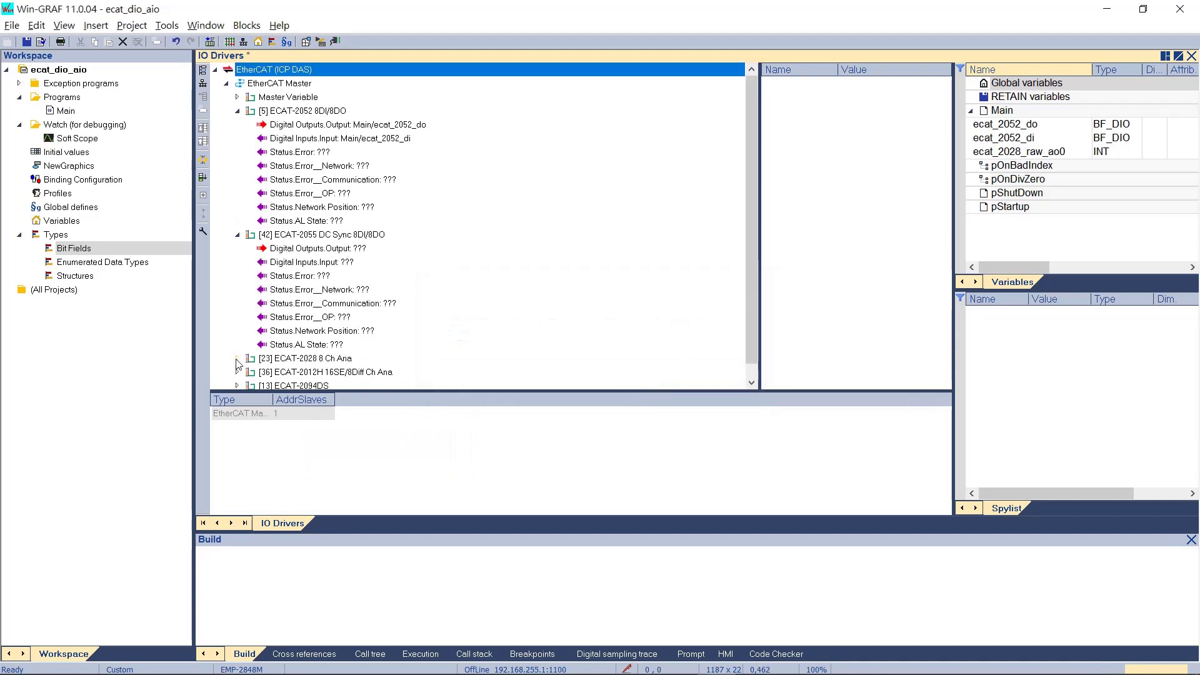
scroll(548, 209, up, 4)
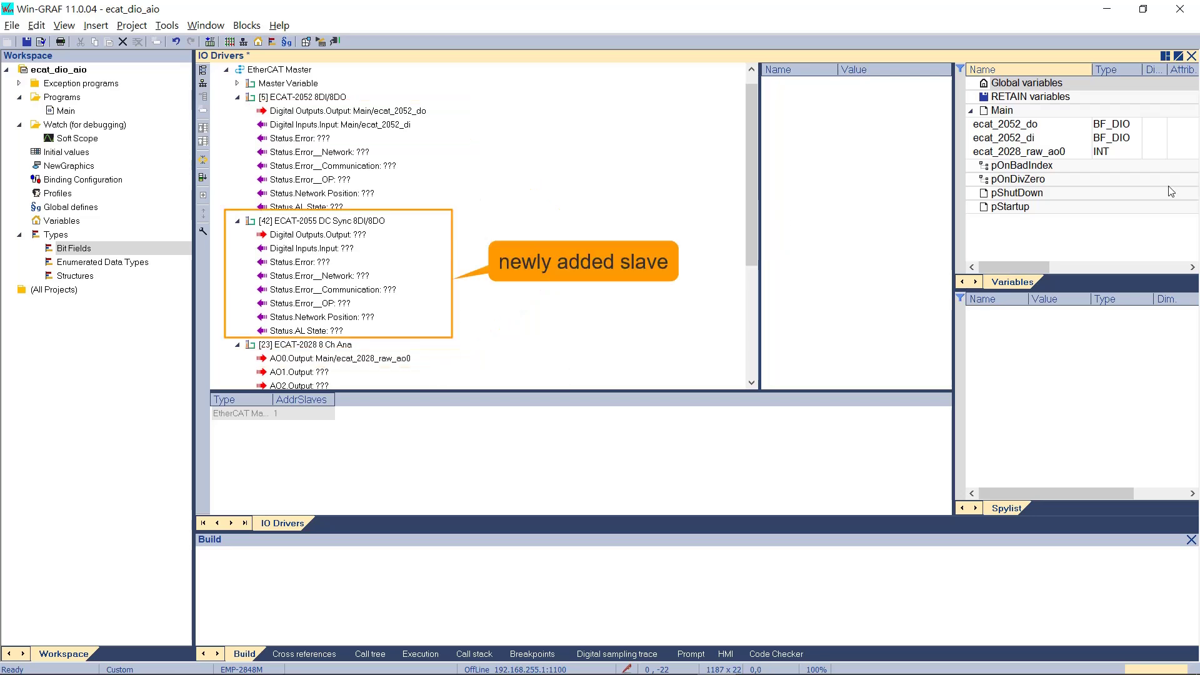
- Add a Main variable named ecat_2055_do with type BF_DIO
right_click(1041, 112)
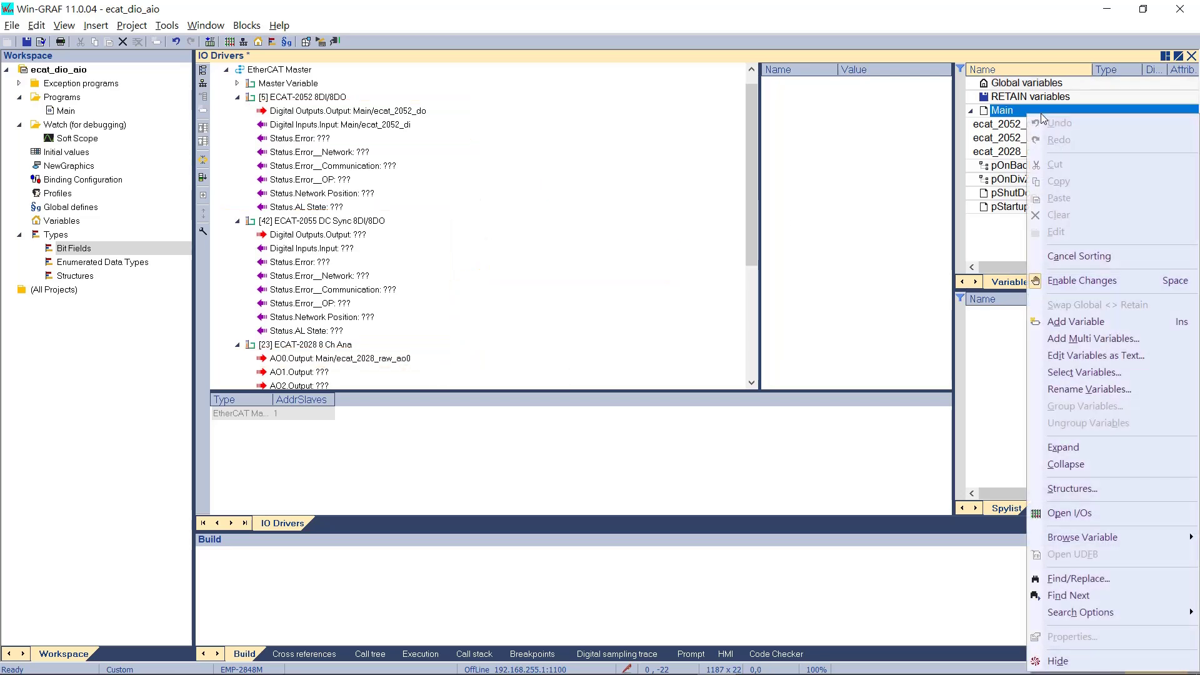
click(1159, 320)
click(1008, 166)
text(e)
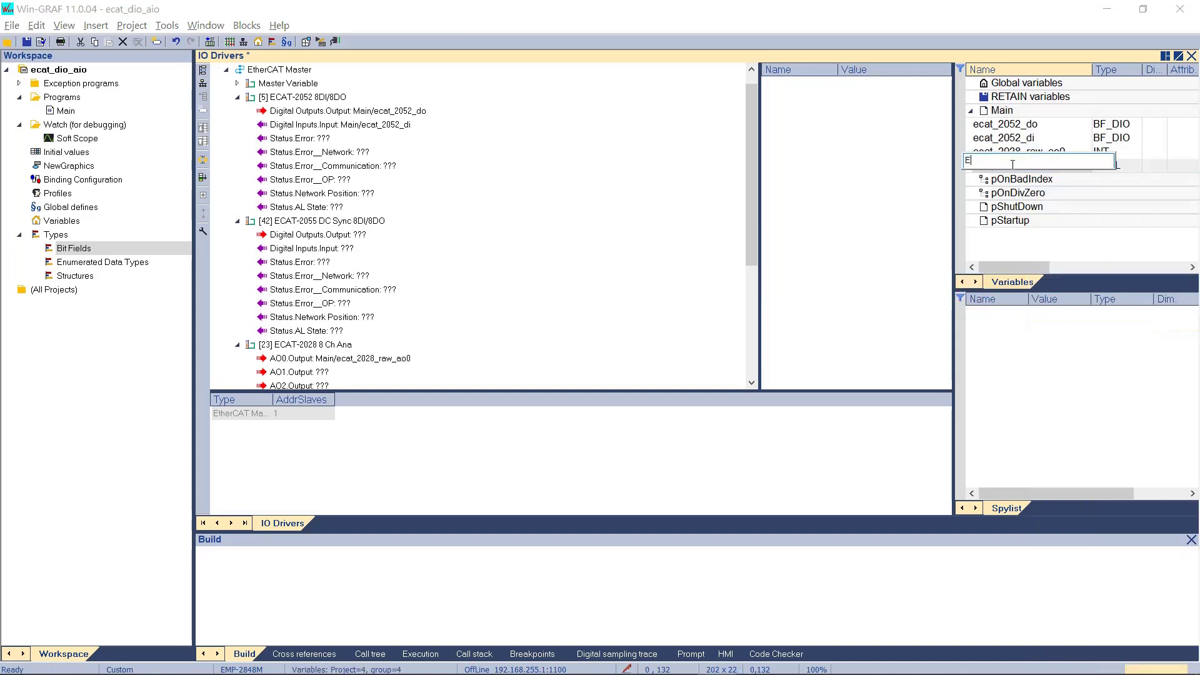
text(cat)
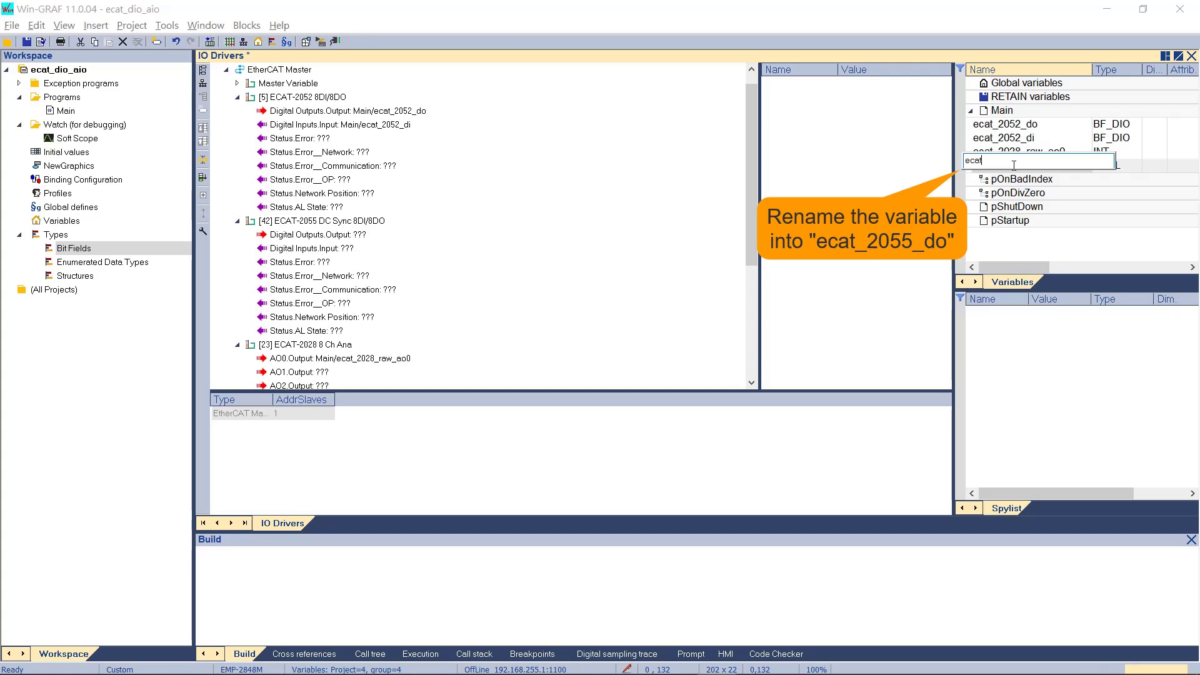
text(_2055_do)
key(Return)
click(1111, 173)
click(1112, 173)
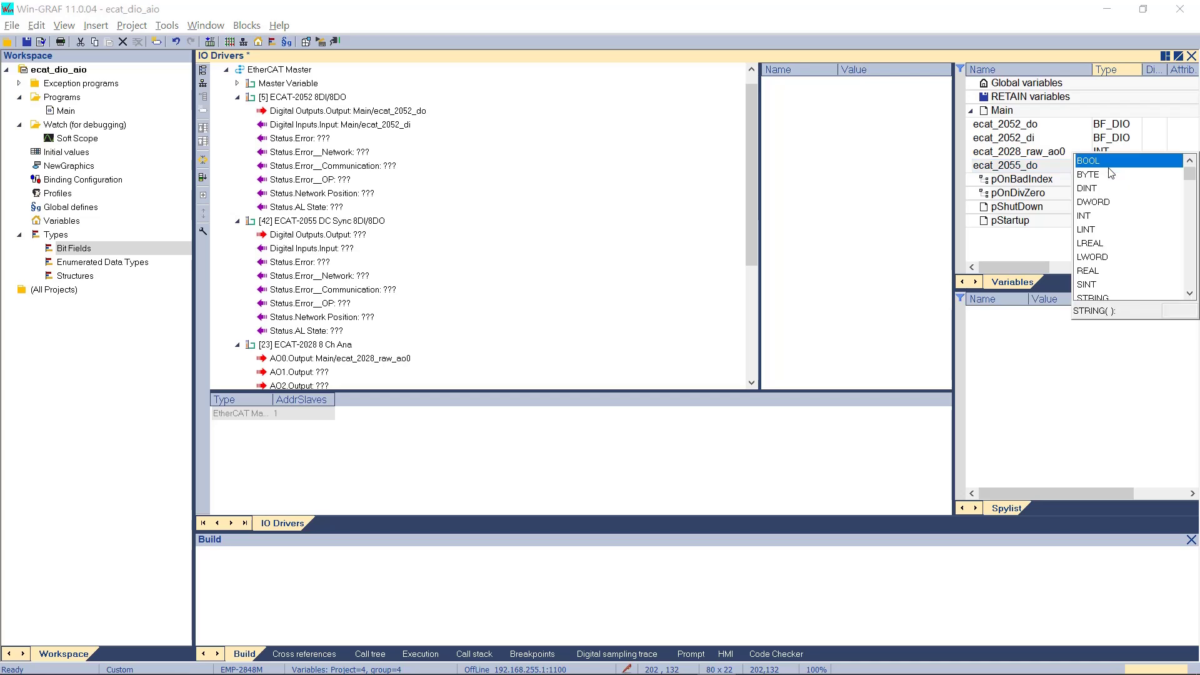
scroll(1160, 287, down, 5)
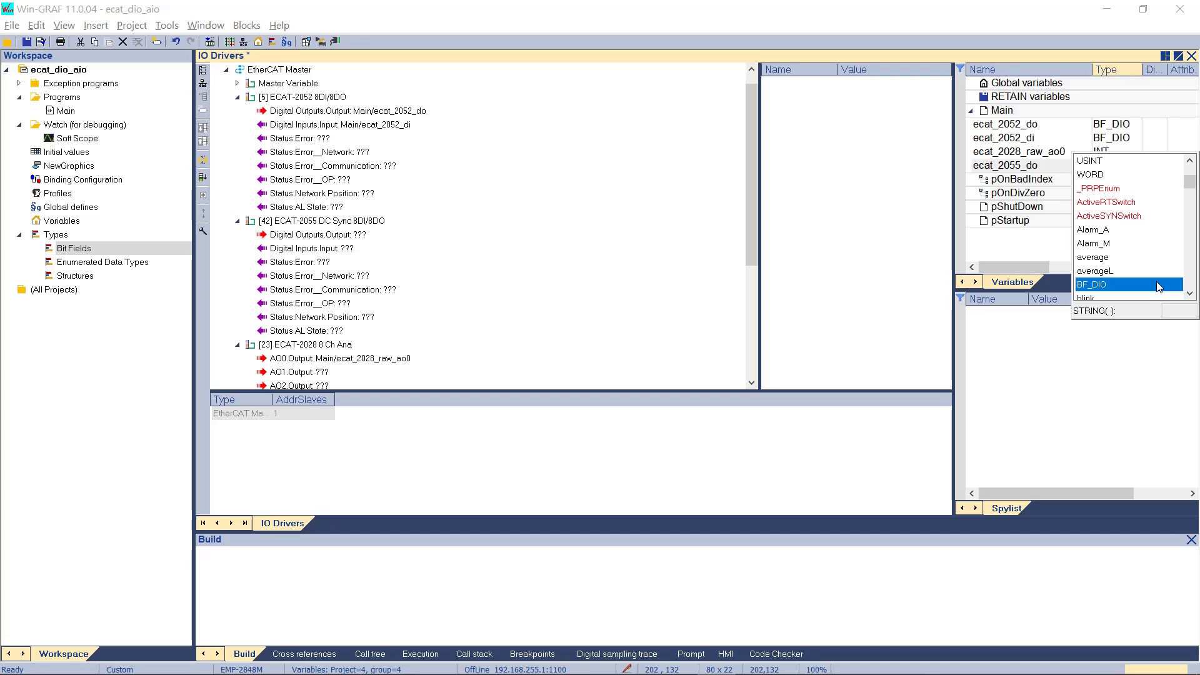
click(1158, 285)
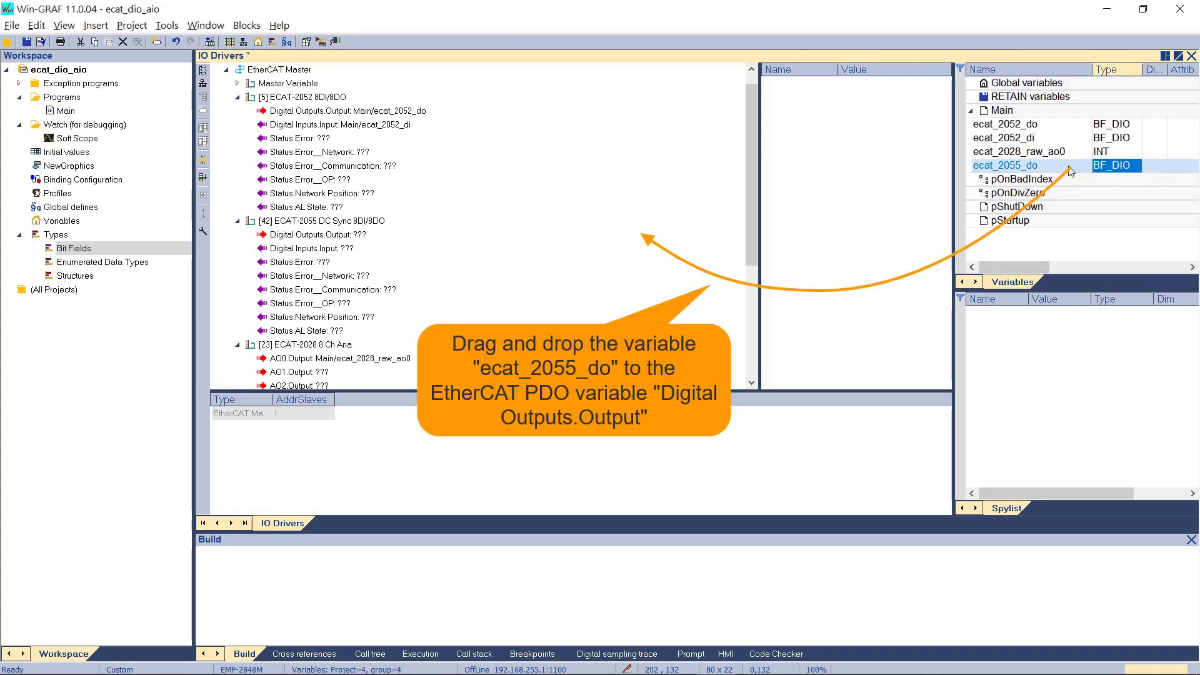
- Bind ecat_2055_do to ECAT-2055's Digital Outputs.Output and save the fieldbus configuration
drag(1076, 167, 616, 240)
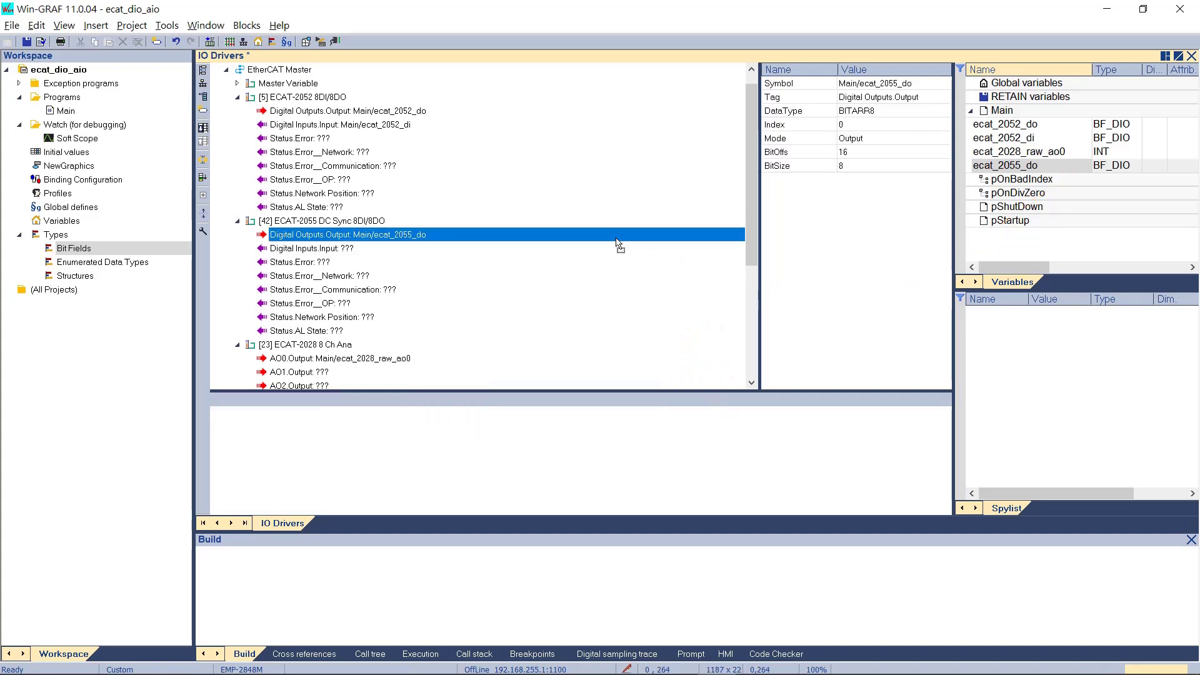
click(1191, 57)
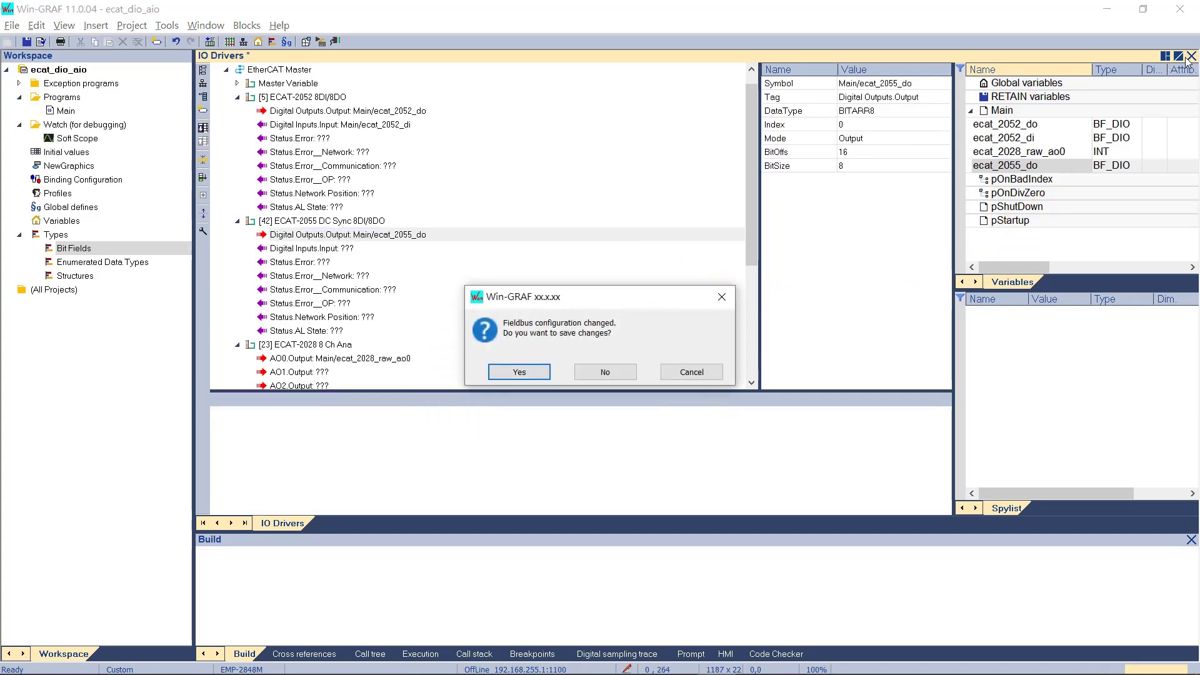
click(518, 374)
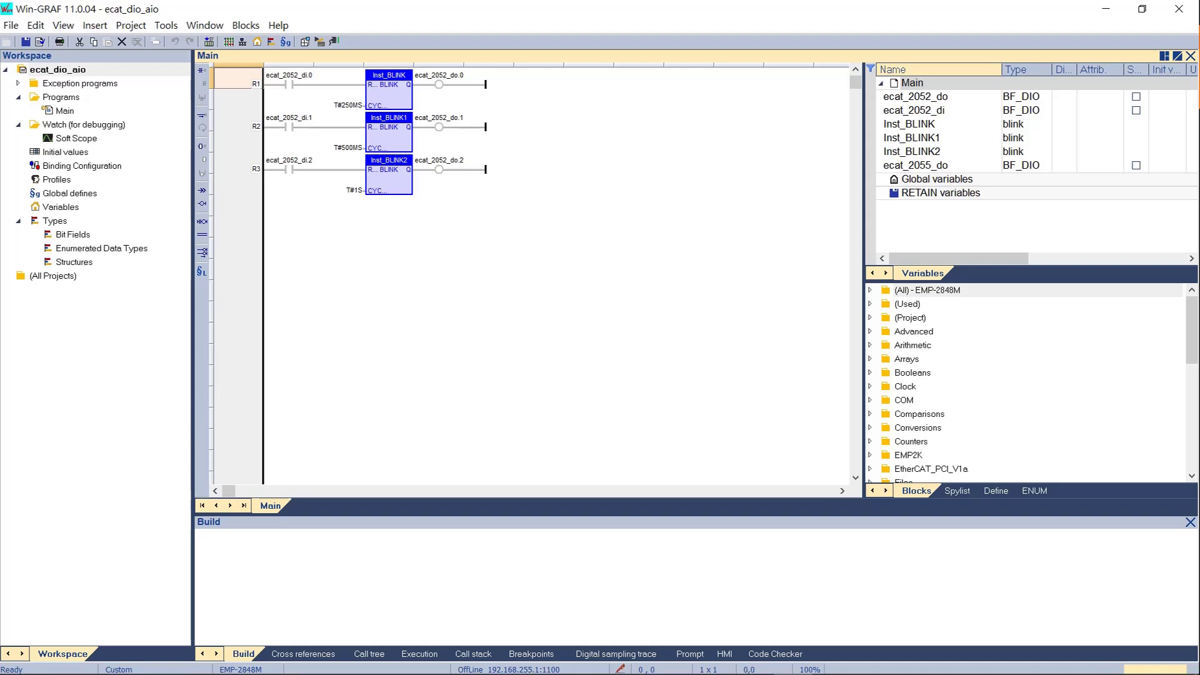
- Add variable ecat_2055_blink and place it as the contact of new rung R4
right_click(918, 165)
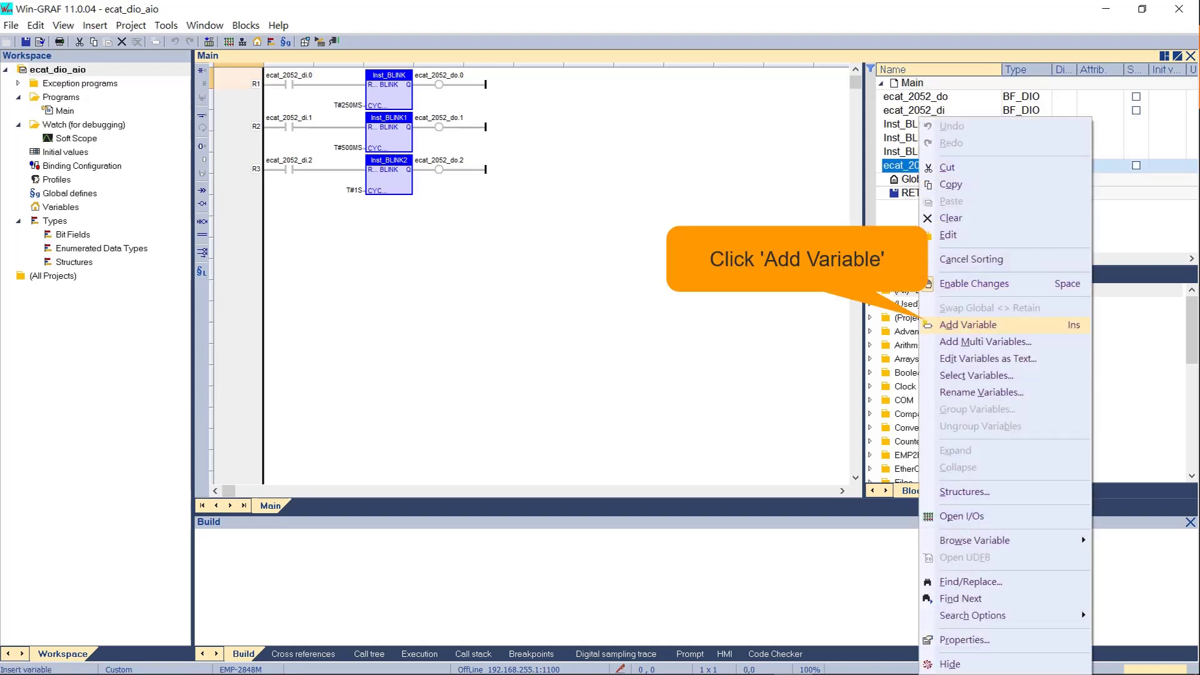
click(967, 324)
text(e)
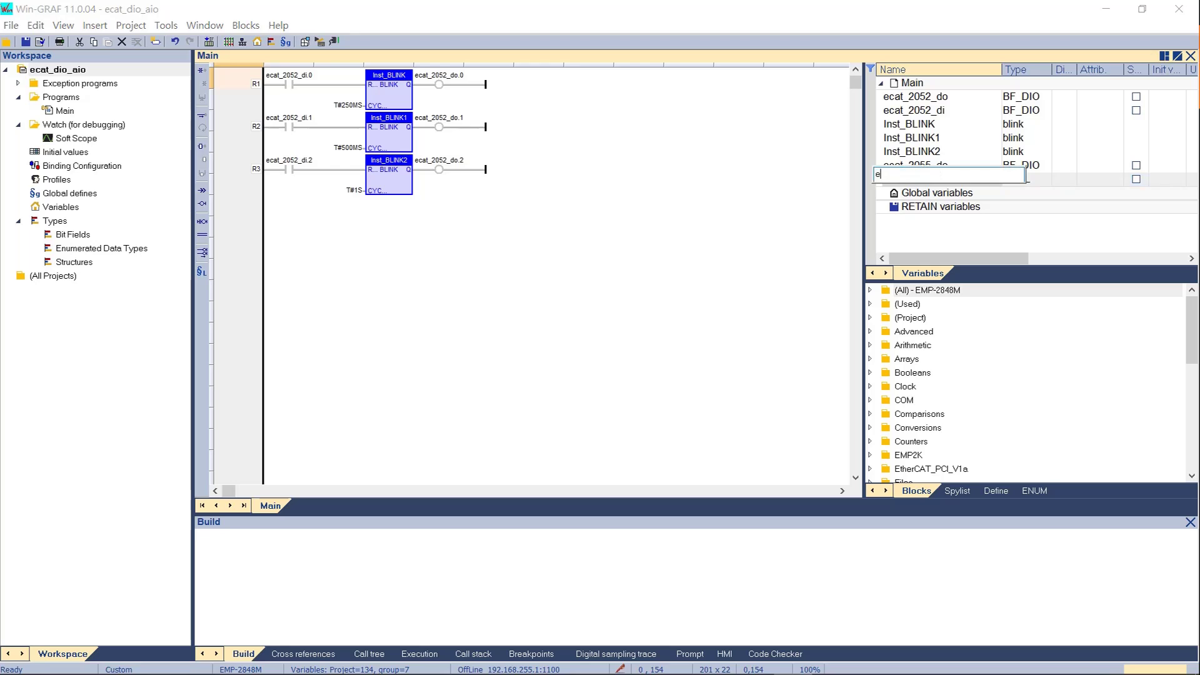
text(cat)
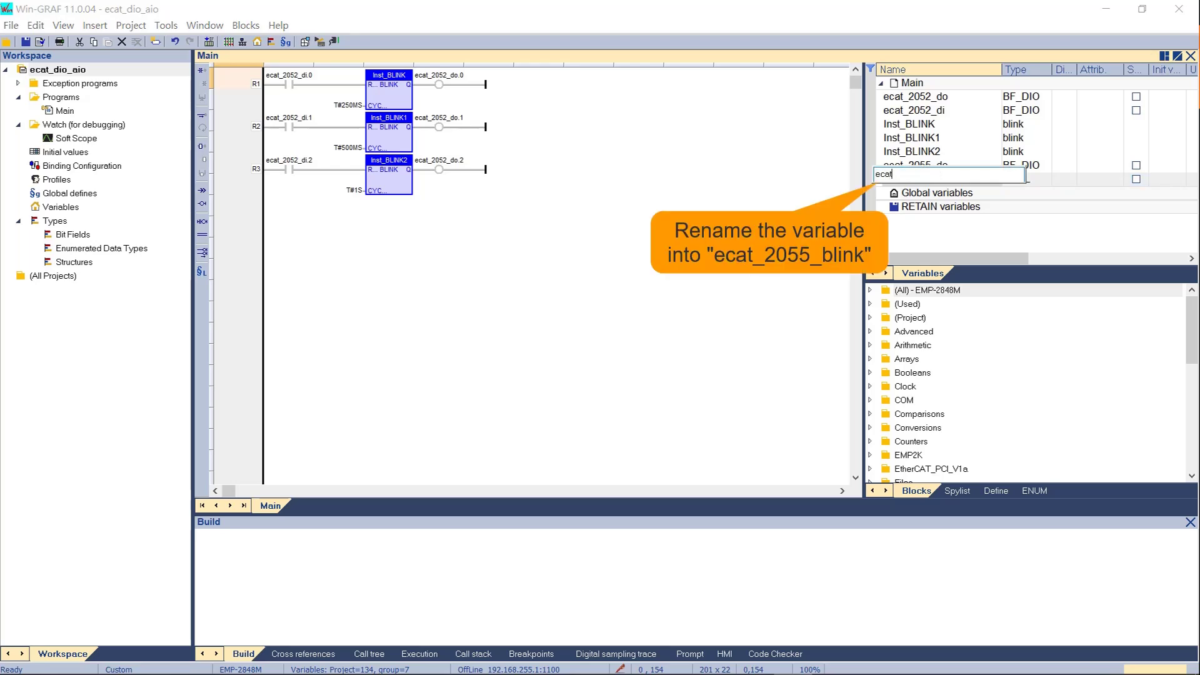
text(_2055_blink)
key(Return)
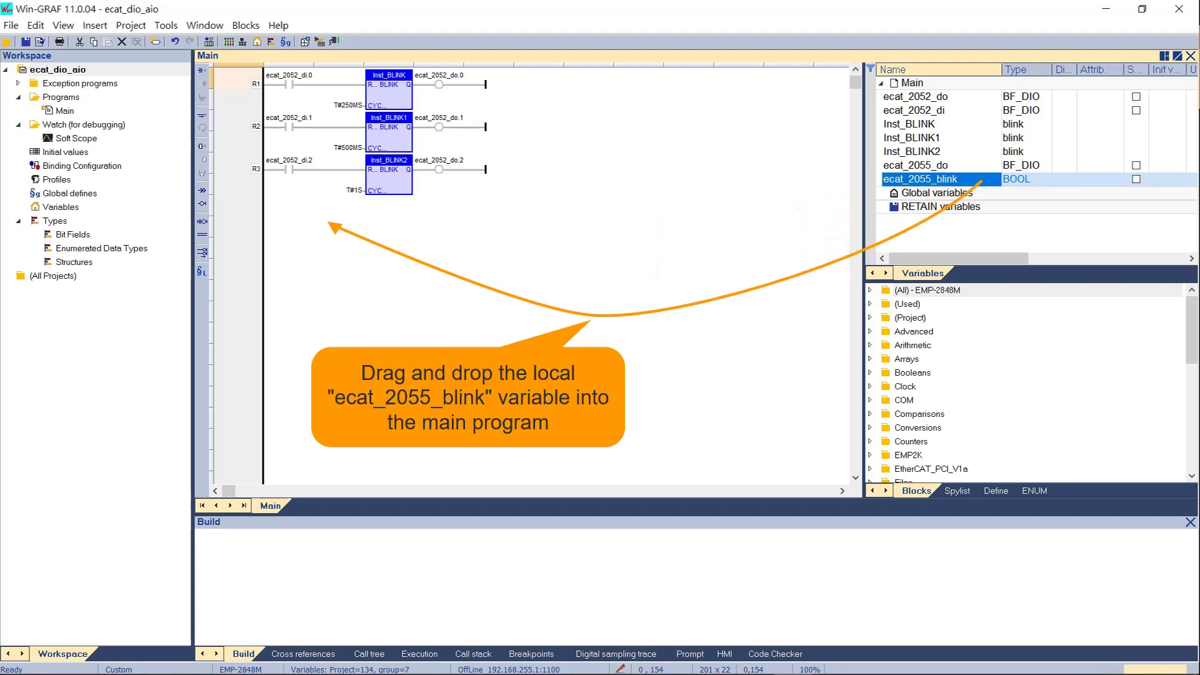
drag(919, 178, 263, 217)
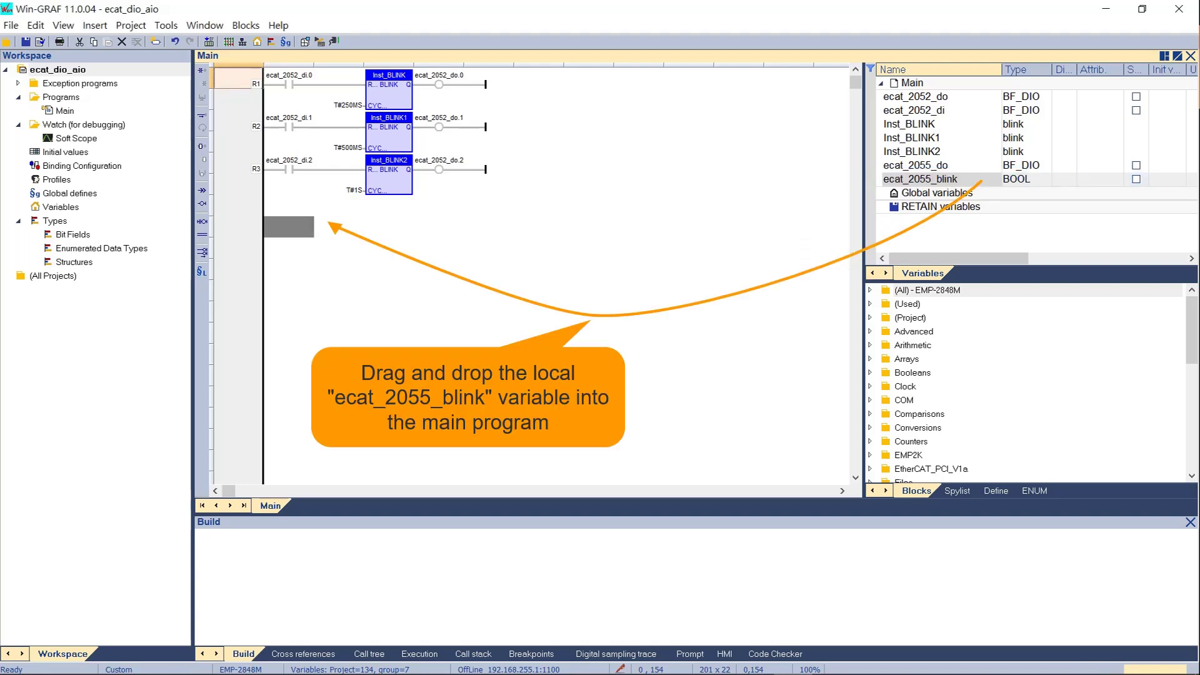
drag(263, 217, 263, 217)
- Insert a BLINK block after the contact with its cycle set to T#2s
click(870, 290)
click(944, 359)
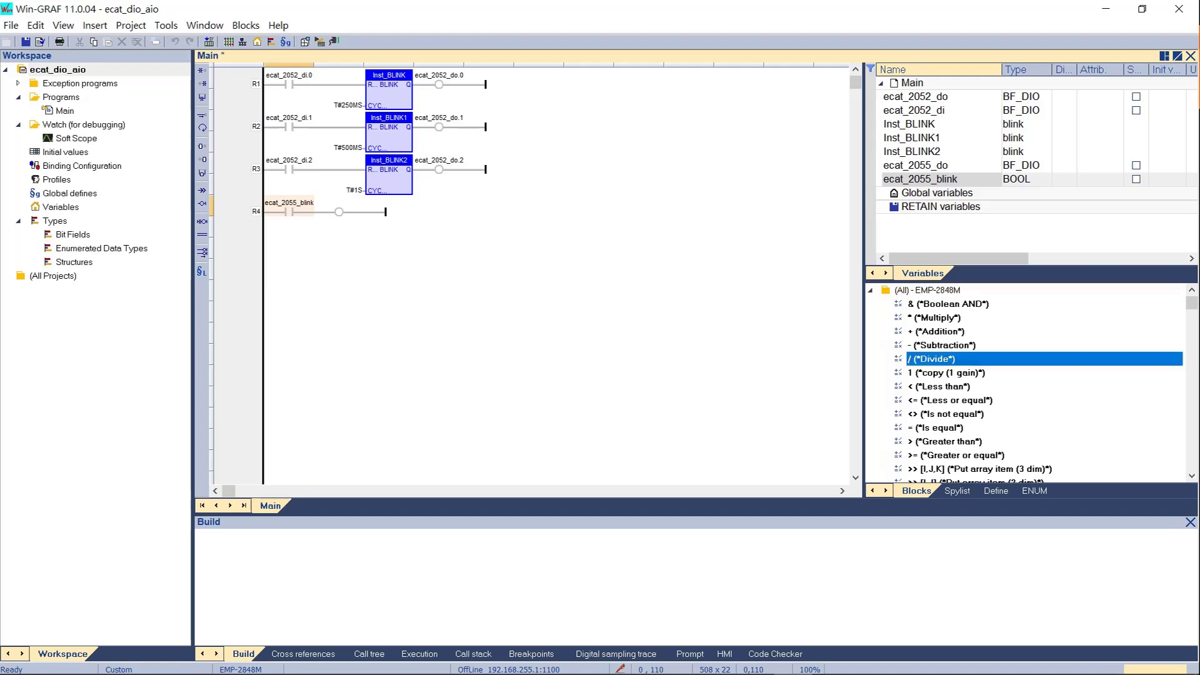
text(bl)
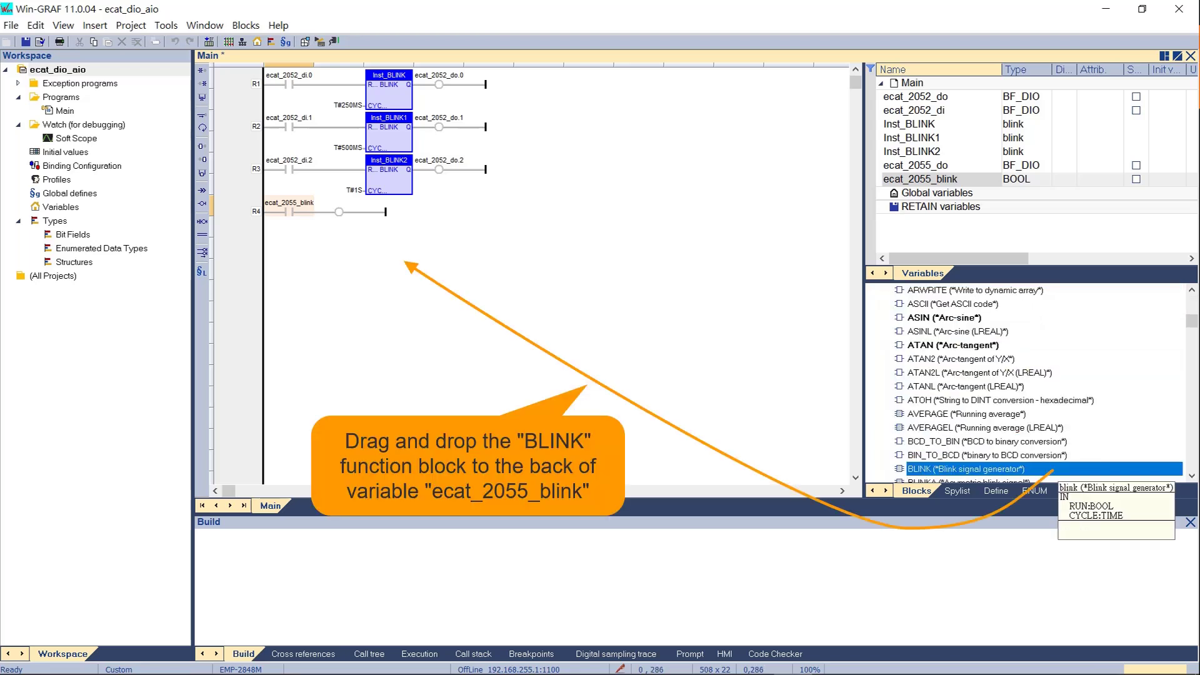
drag(1053, 468, 314, 195)
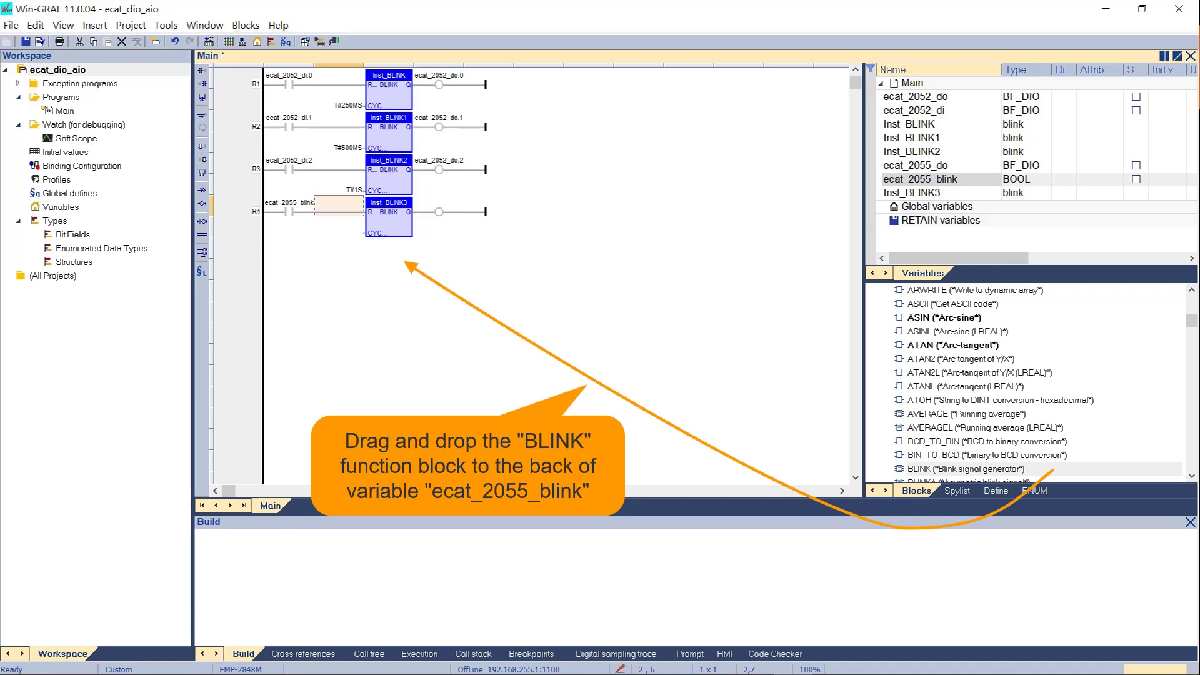
double_click(338, 227)
text(2s)
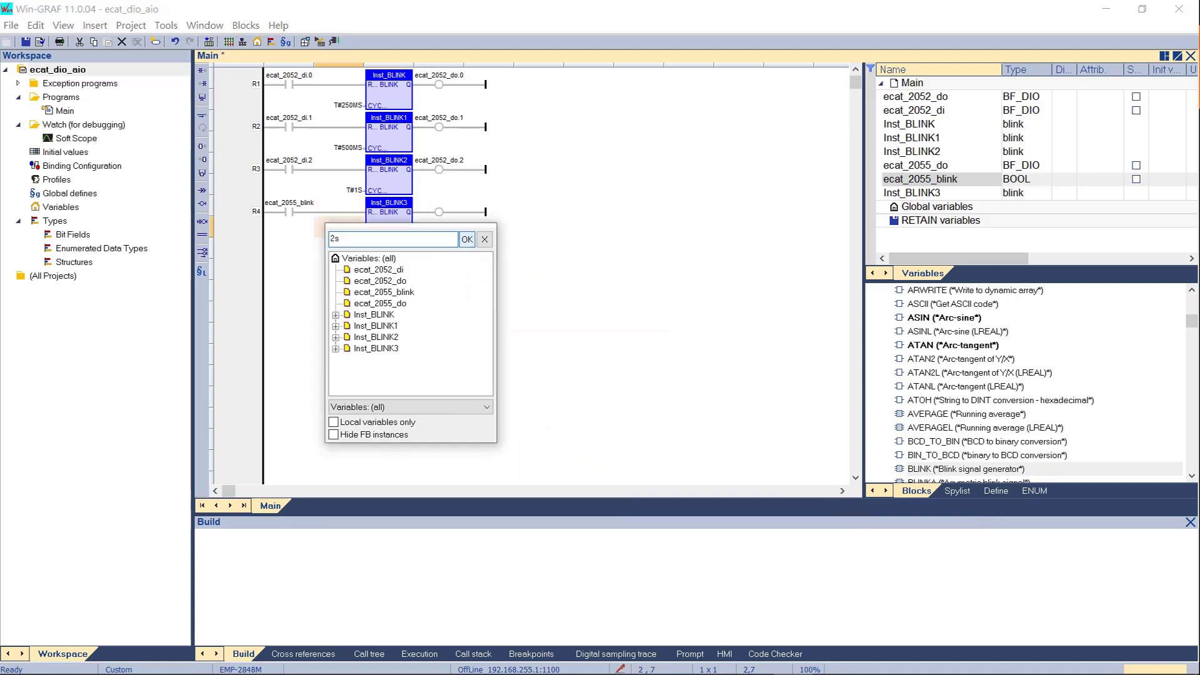
key(Return)
- Set the R4 coil to ecat_2055_do.3 and build the project
double_click(439, 211)
click(480, 282)
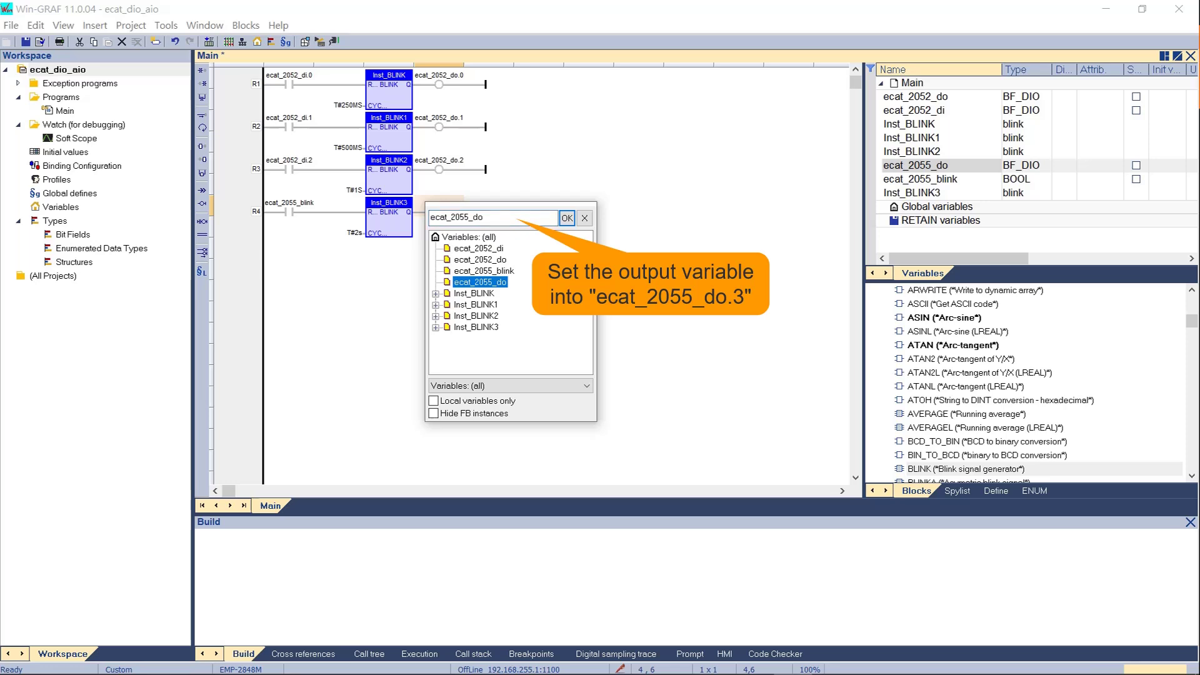
click(500, 218)
text(.3)
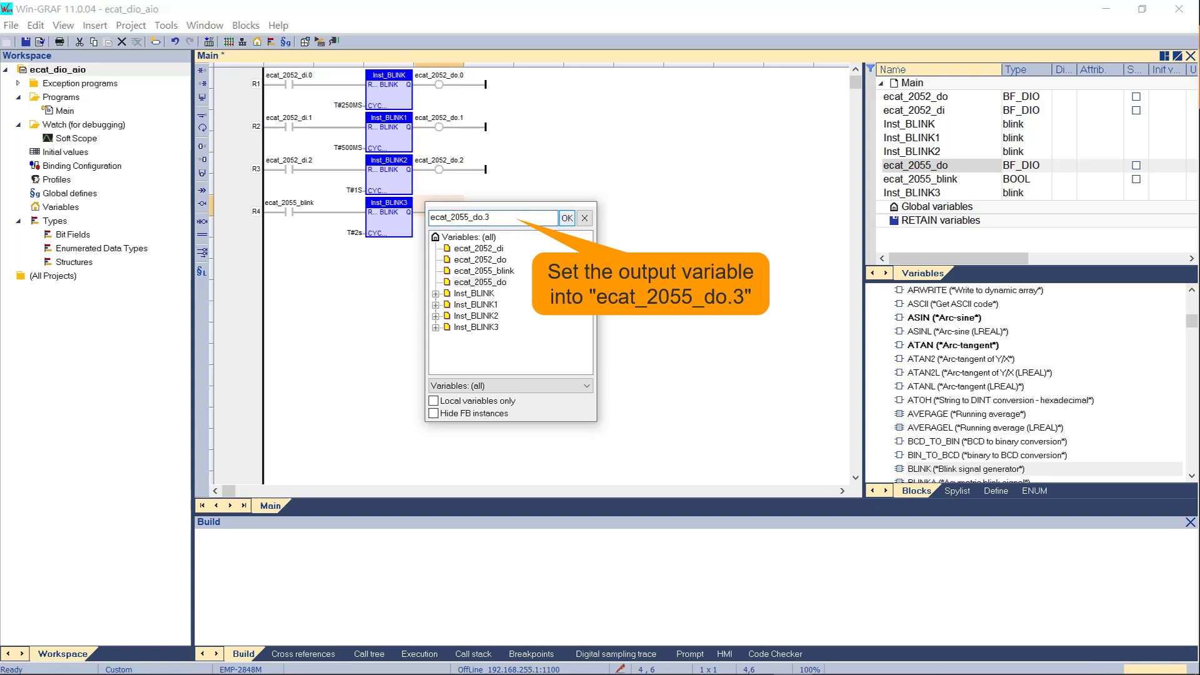
key(Return)
click(304, 42)
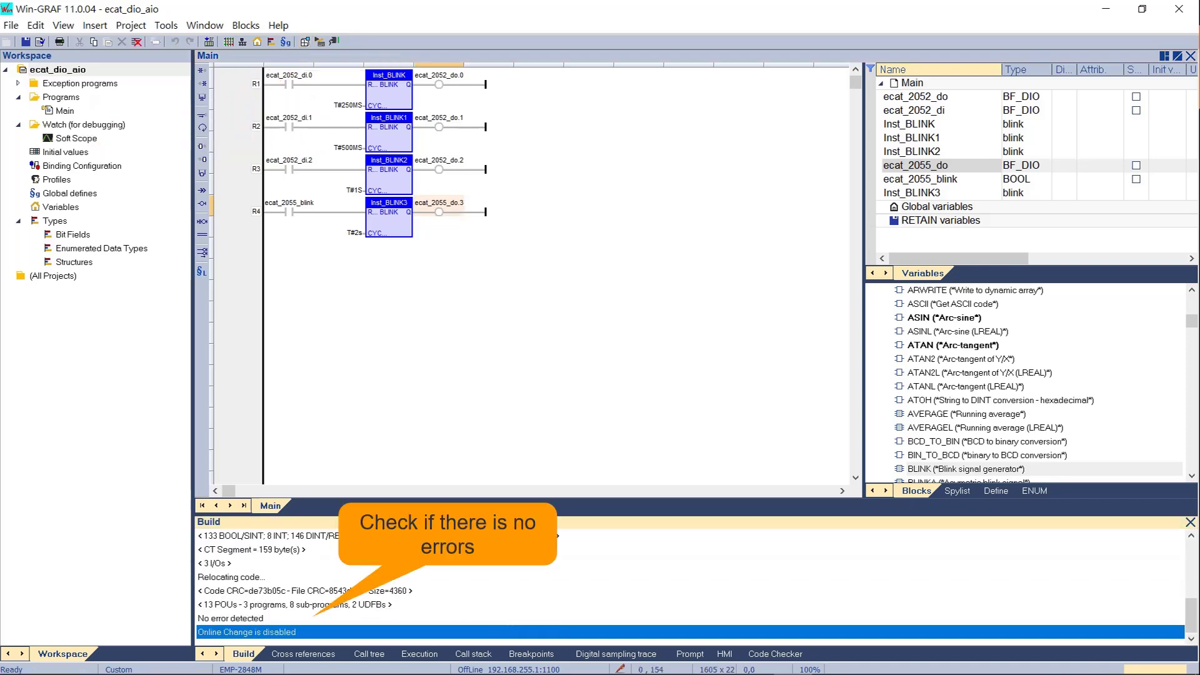
- Download the new version, cold-start without RETAIN variables, and set ecat_2055_blink to TRUE
click(334, 41)
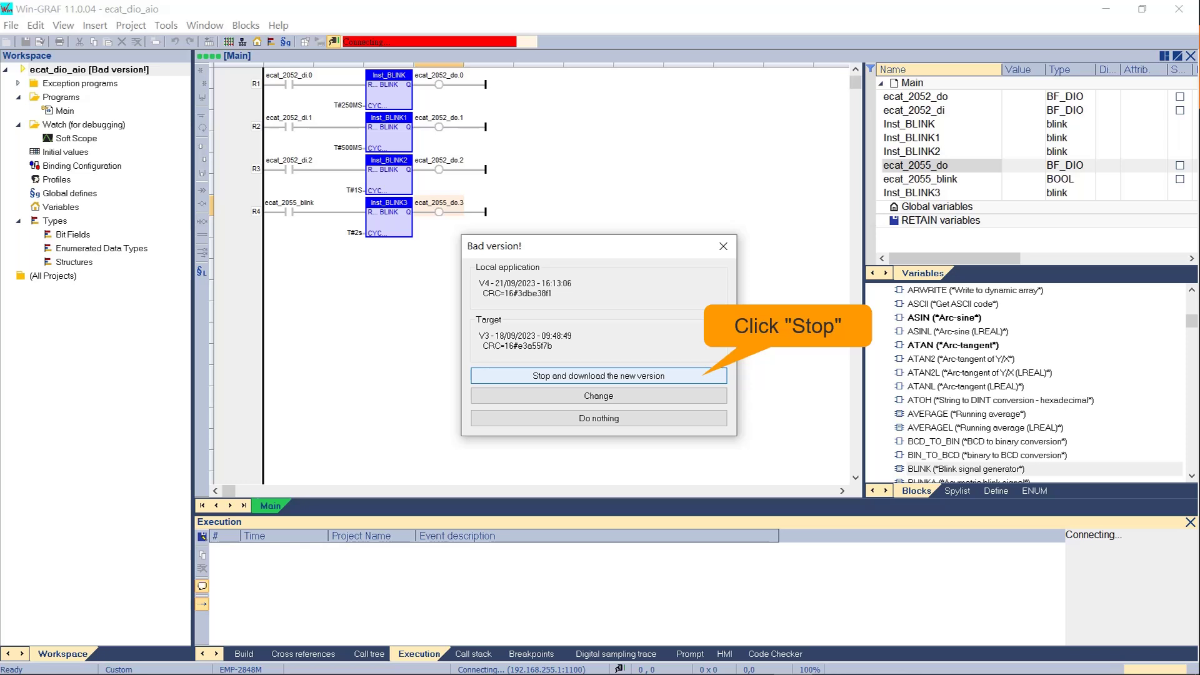
click(599, 376)
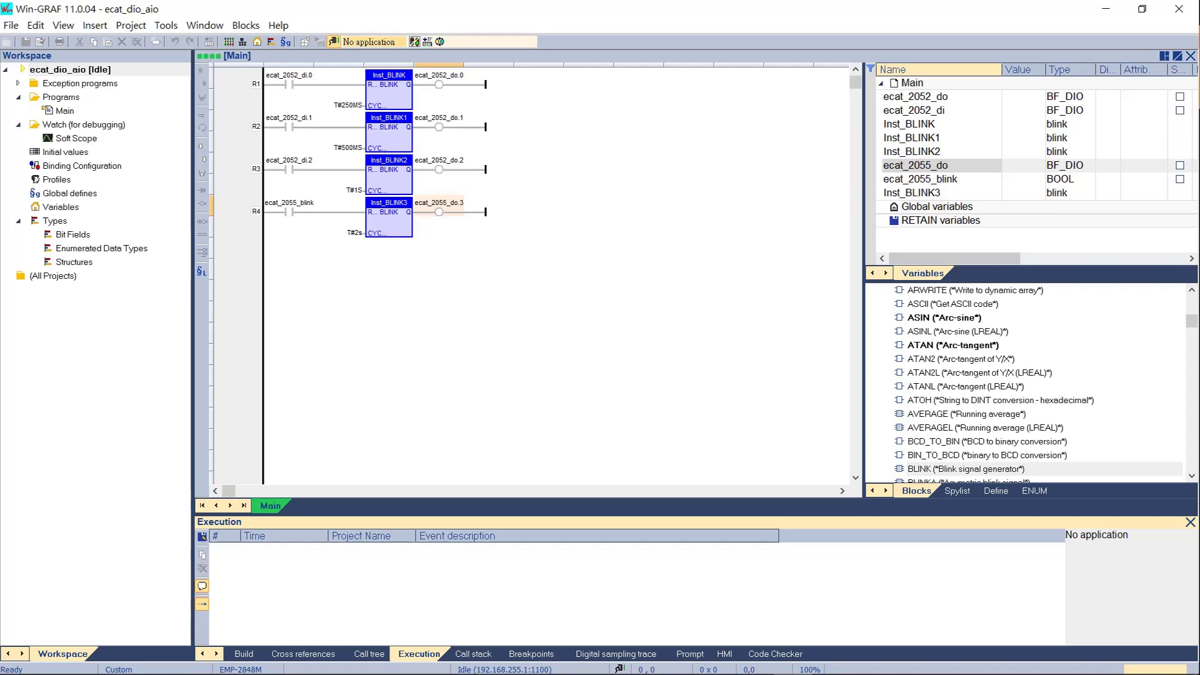
click(414, 42)
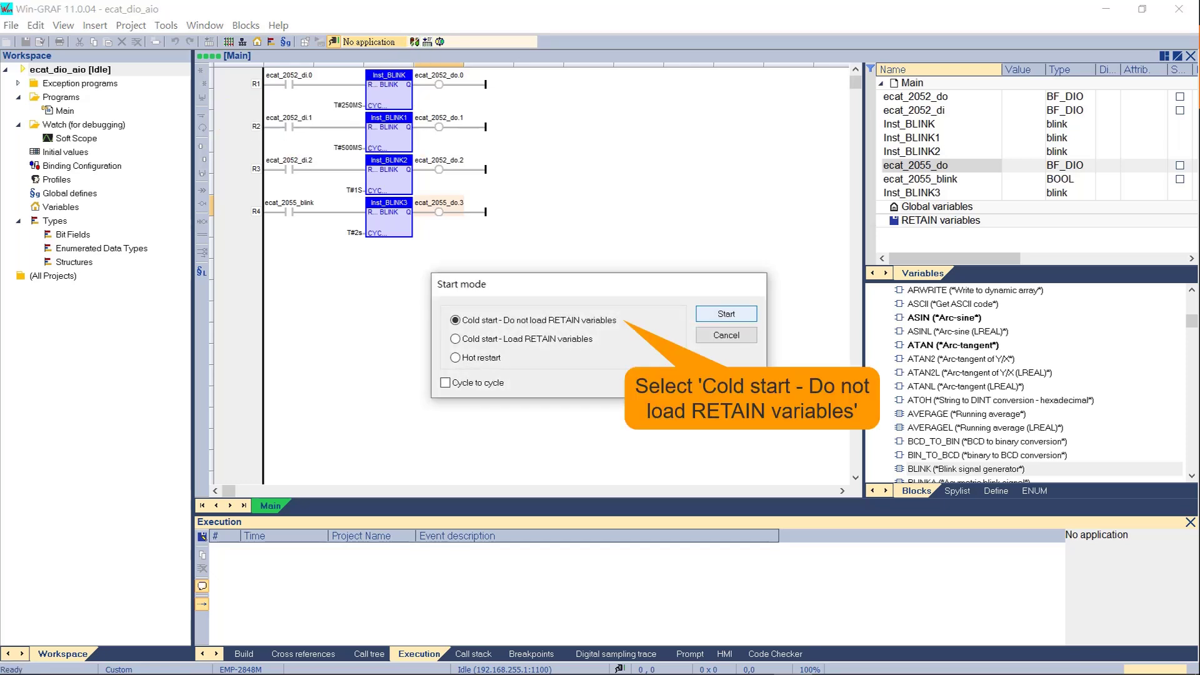
key(Return)
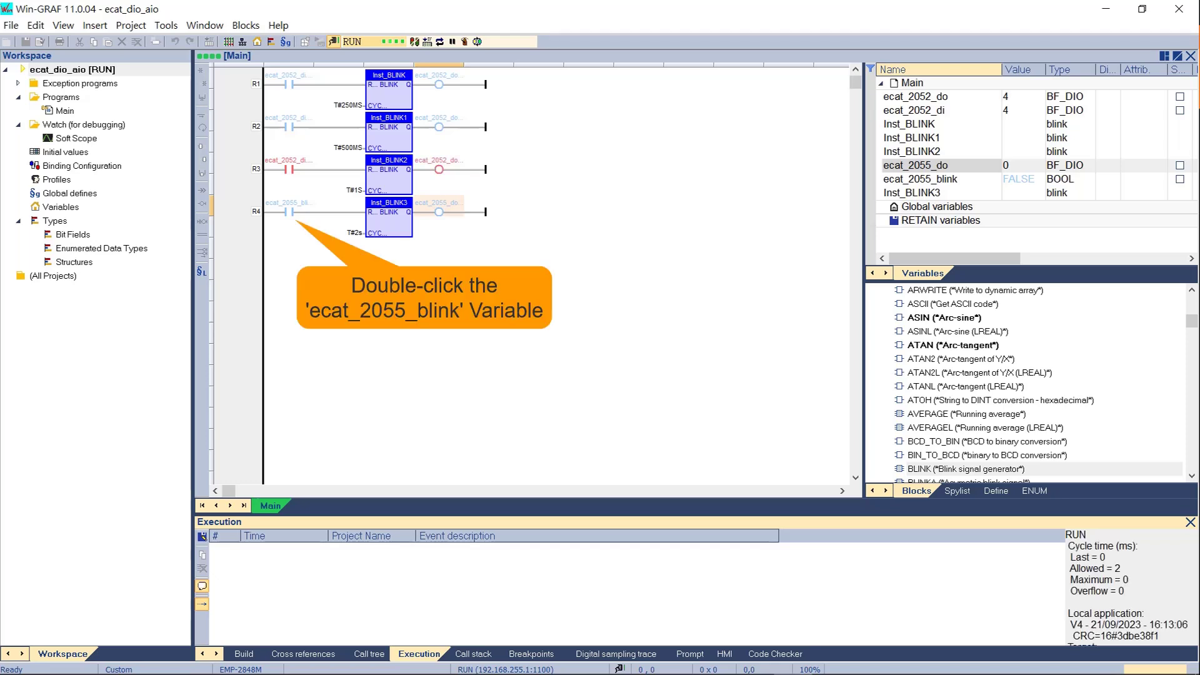
double_click(291, 211)
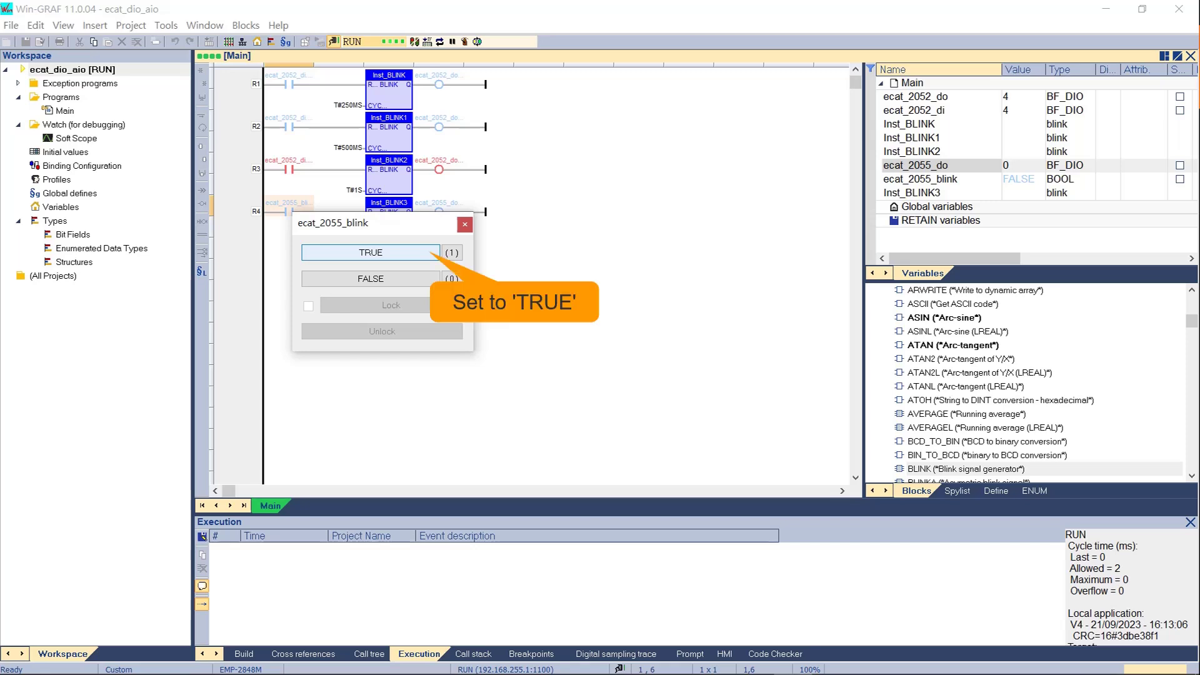
click(412, 253)
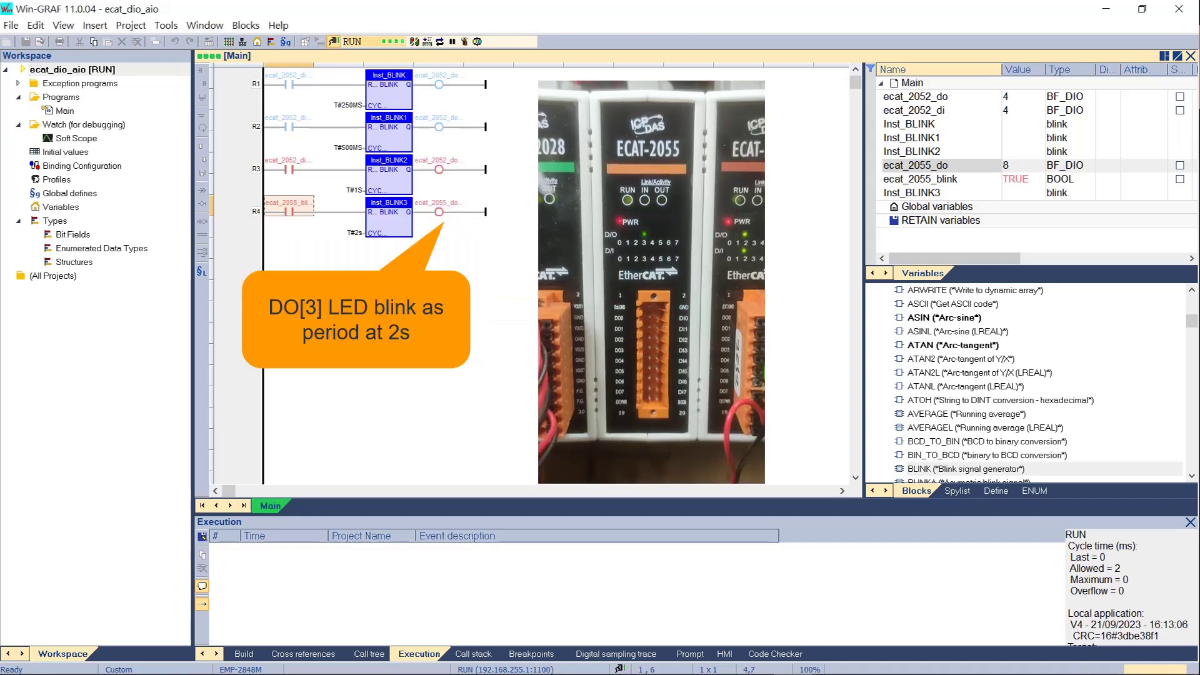